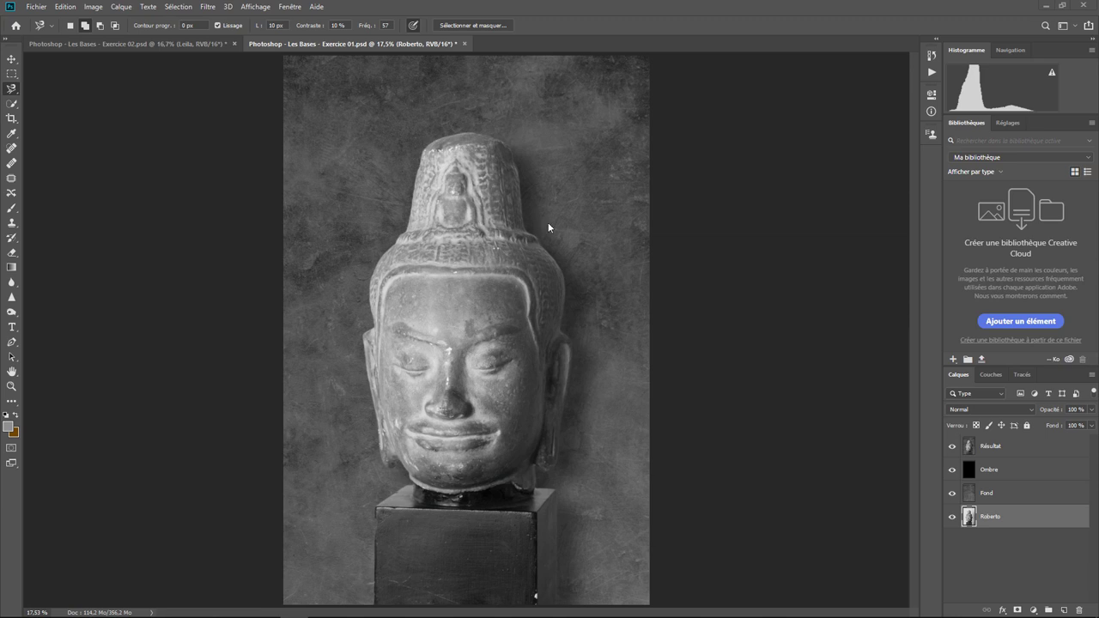
Step: Glance at the Exercice 02 document, then hide Résultat, Ombre and Fond in Exercice 01
click(158, 45)
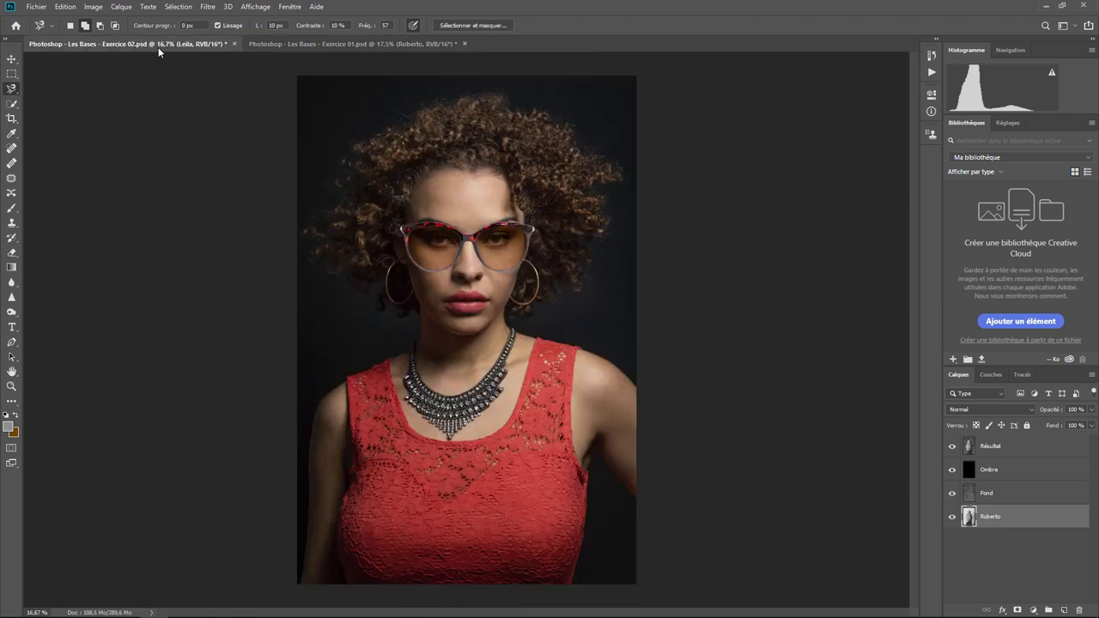
click(312, 47)
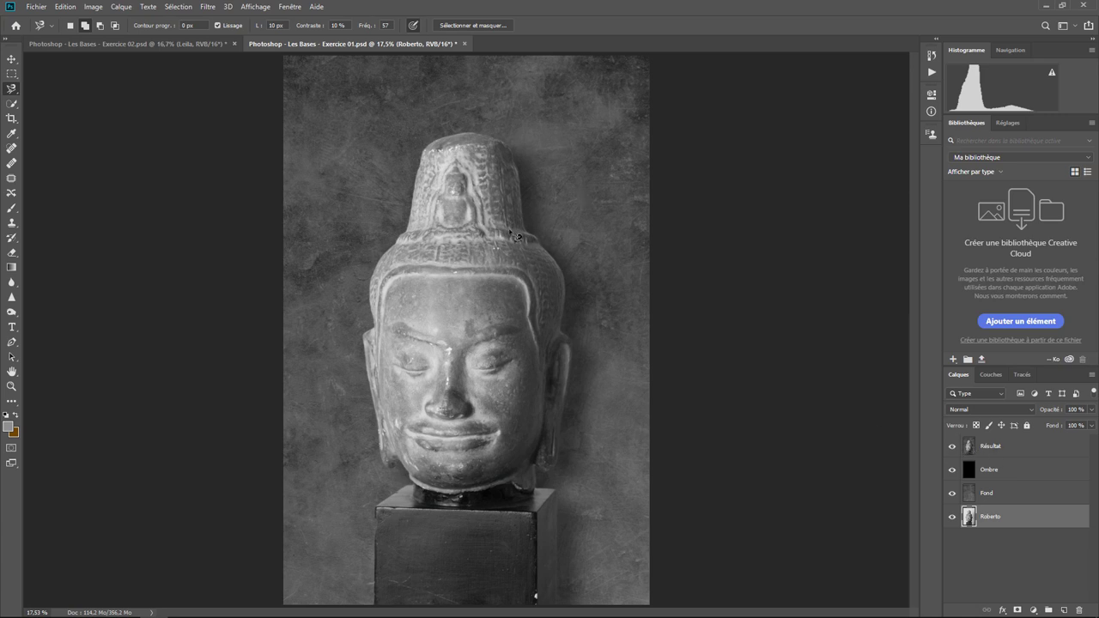
click(952, 446)
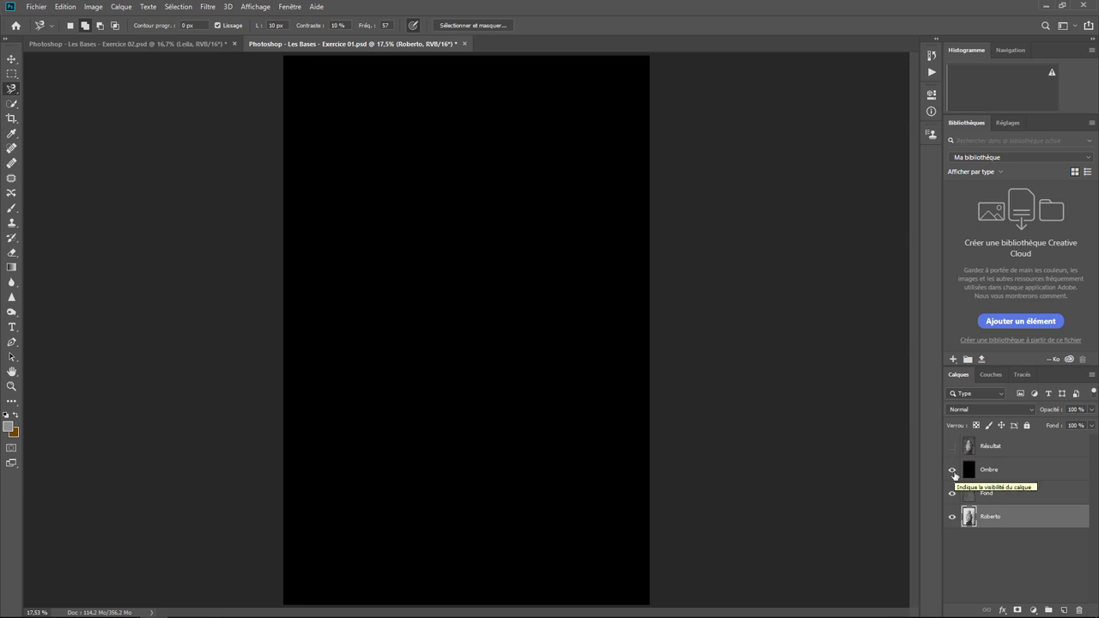
click(952, 469)
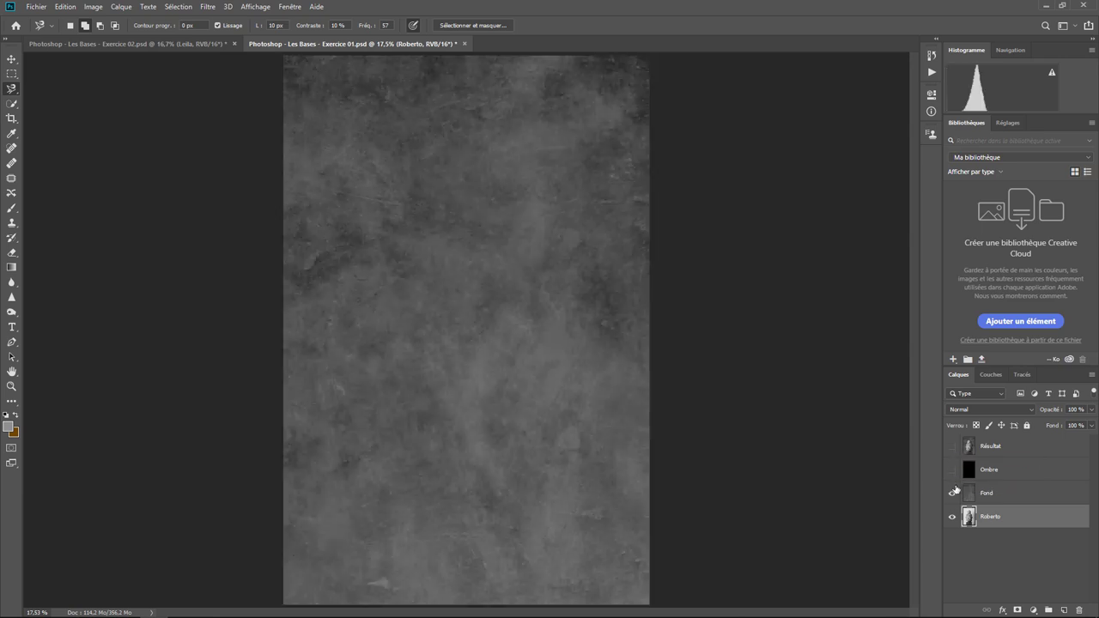
click(952, 493)
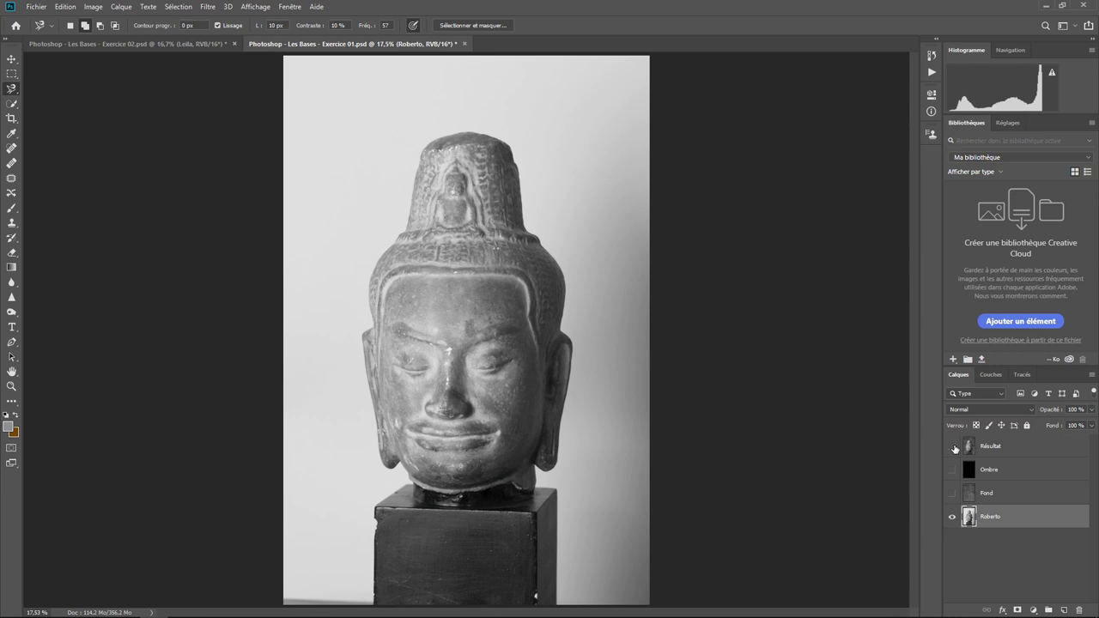
click(953, 448)
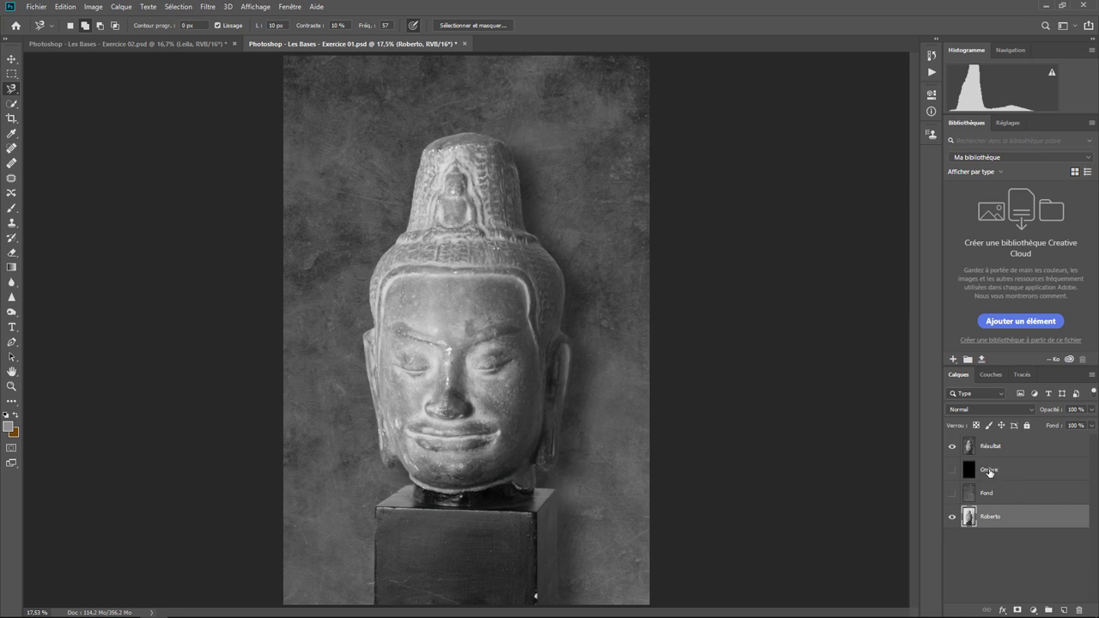
click(952, 470)
click(952, 497)
click(952, 446)
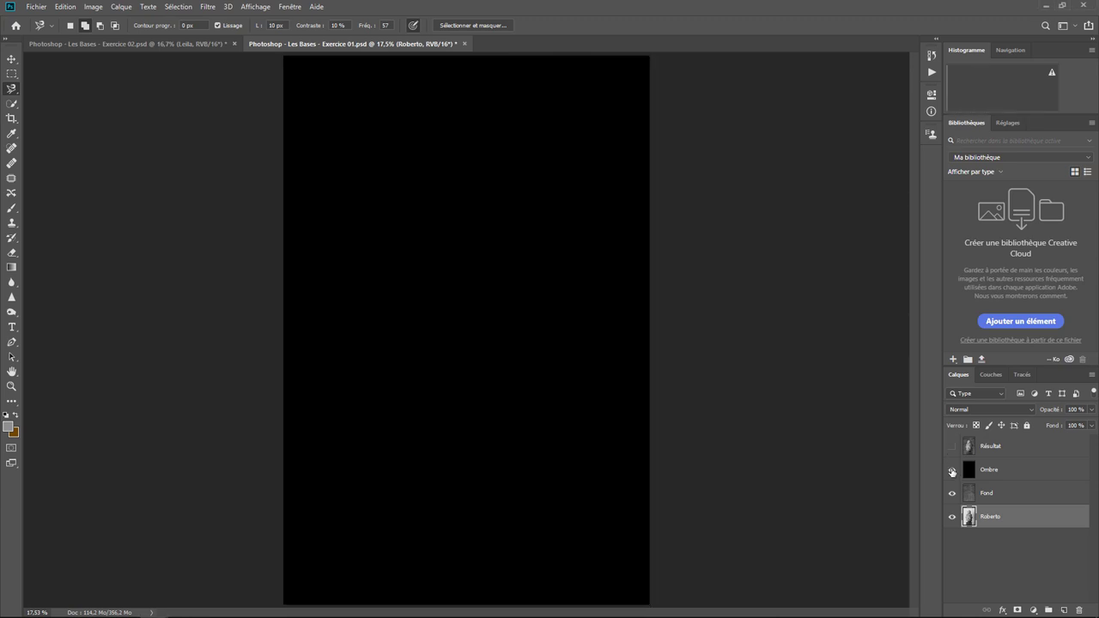
click(951, 471)
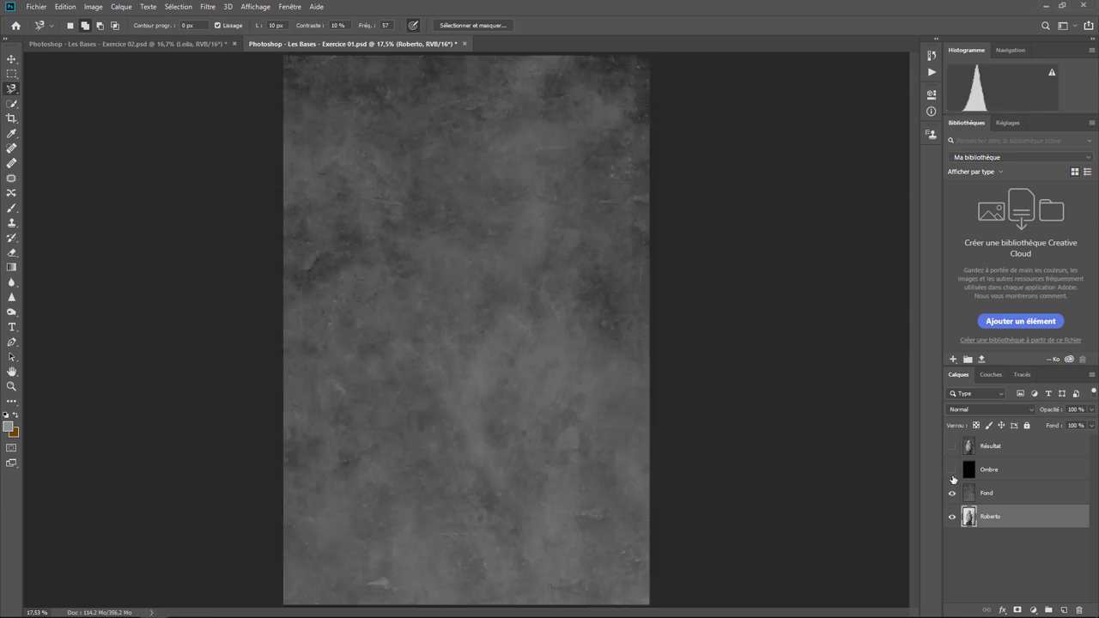
click(952, 494)
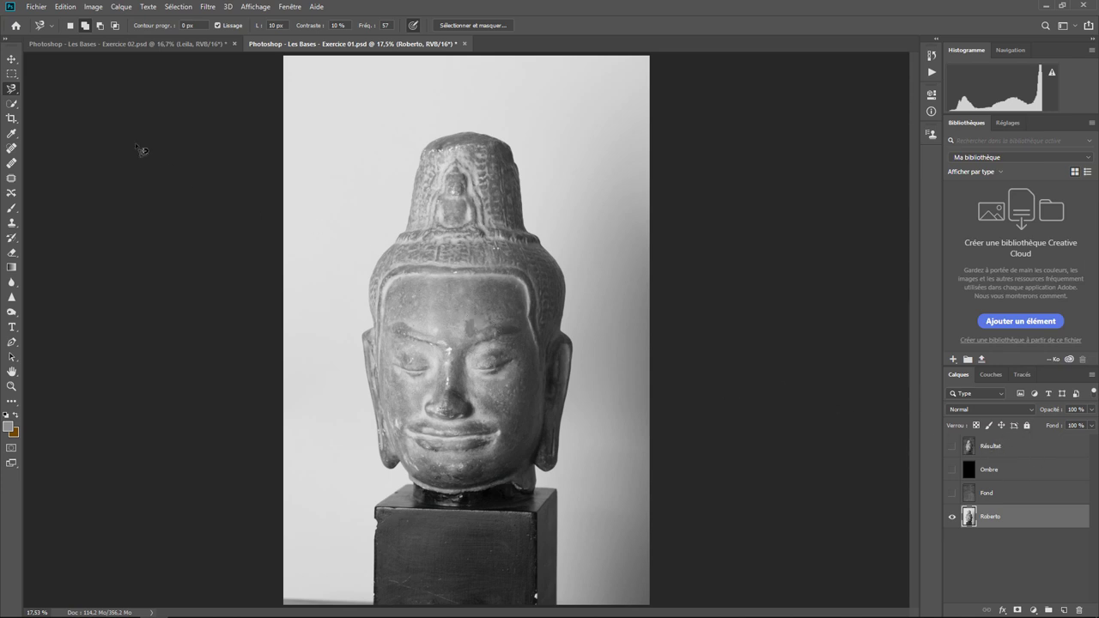
Step: Select the statue's pedestal and head with a 134 px Quick Selection brush in New selection mode
click(12, 103)
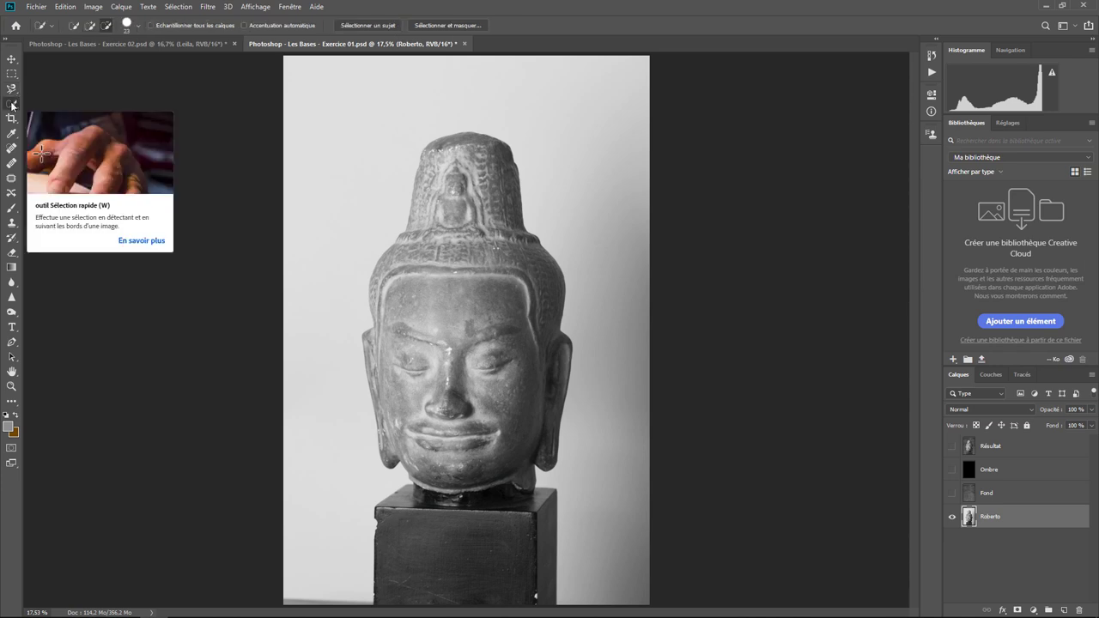
click(139, 26)
drag(94, 58, 122, 58)
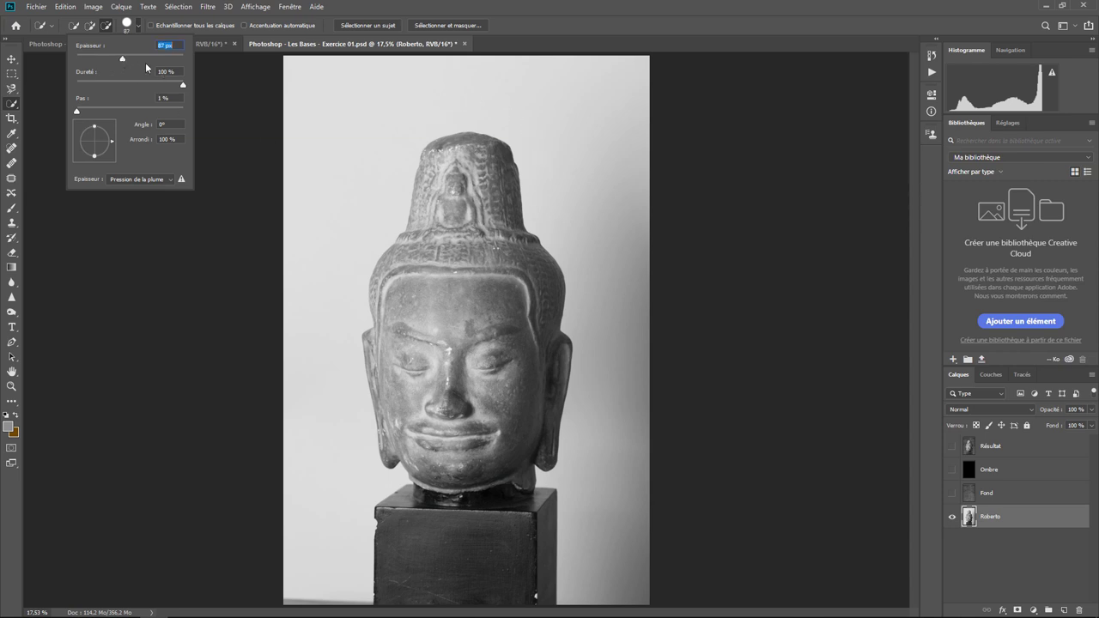
drag(122, 59, 126, 61)
drag(132, 59, 140, 62)
click(74, 26)
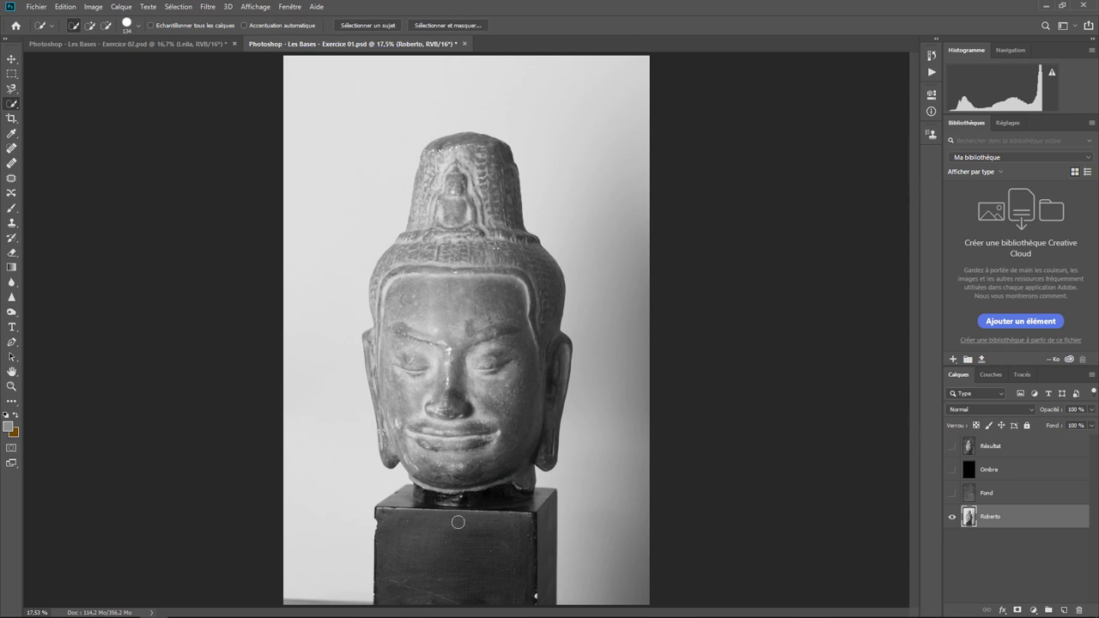
drag(503, 584, 380, 375)
drag(382, 369, 455, 192)
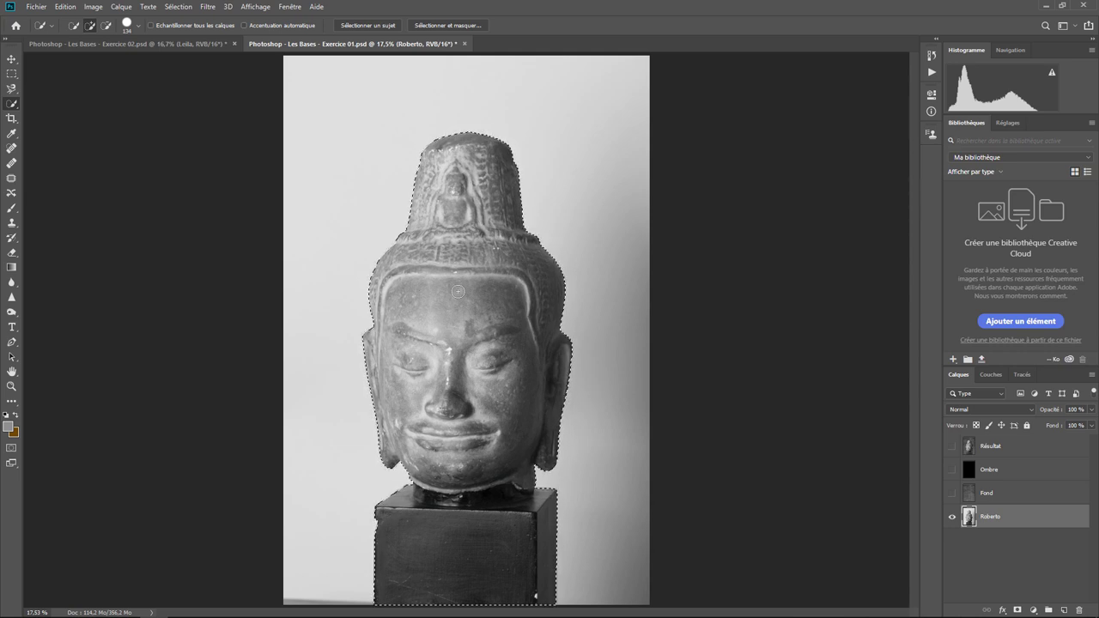
Step: Open Select and Mask on the statue selection, inspect its edges, and set Lissage to 17
click(448, 25)
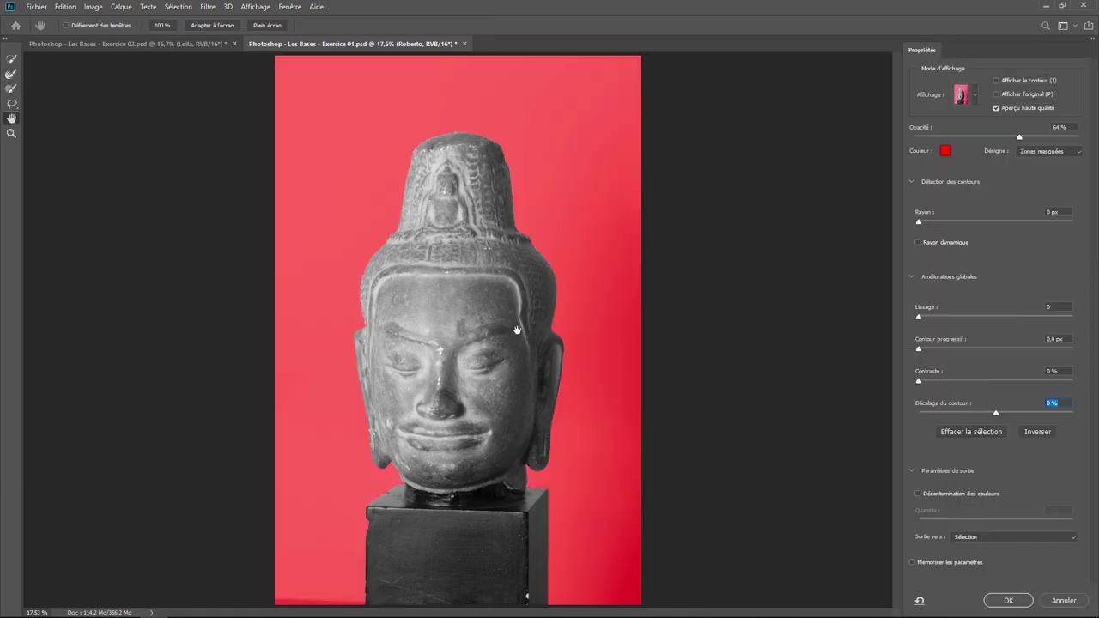
scroll(517, 331, up, 2)
scroll(517, 331, up, 2)
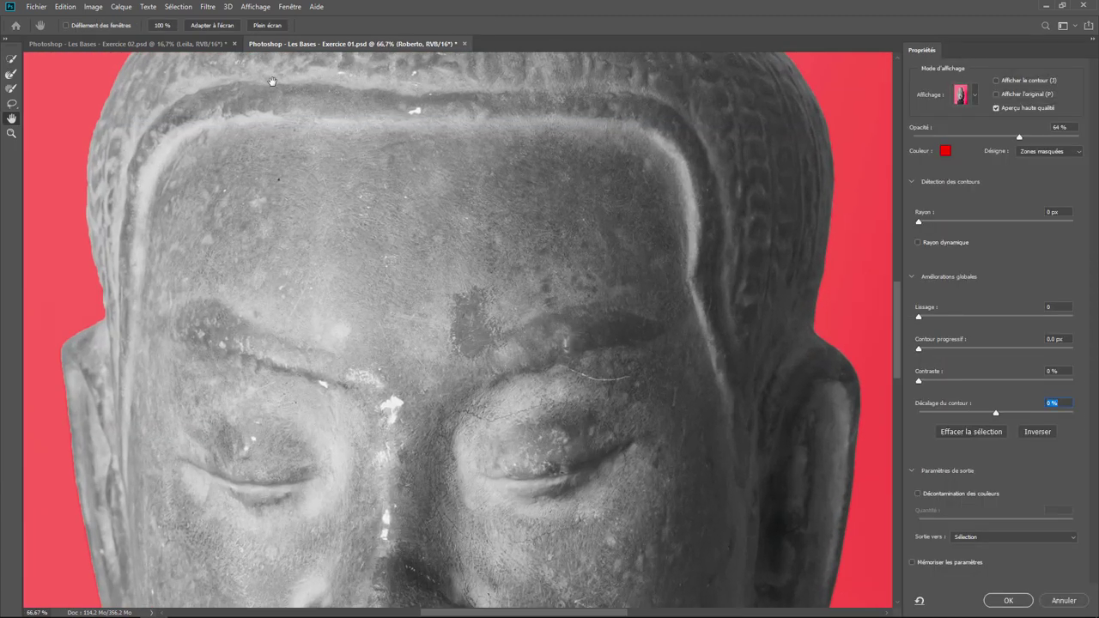
scroll(376, 447, up, 5)
scroll(376, 447, up, 3)
scroll(415, 270, up, 3)
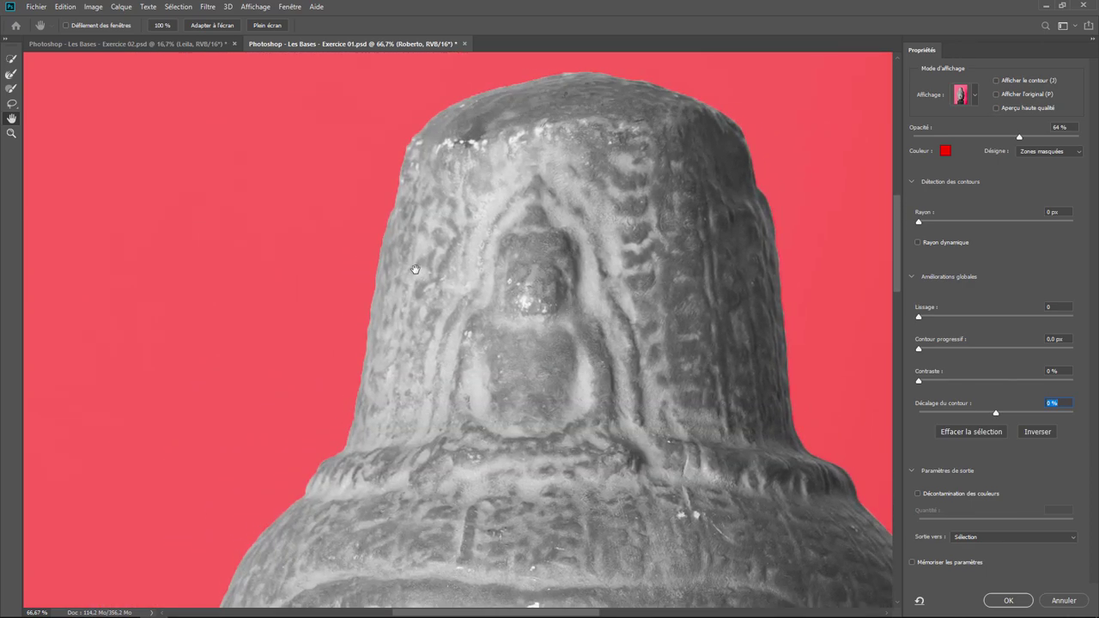
scroll(415, 270, up, 2)
drag(294, 322, 415, 250)
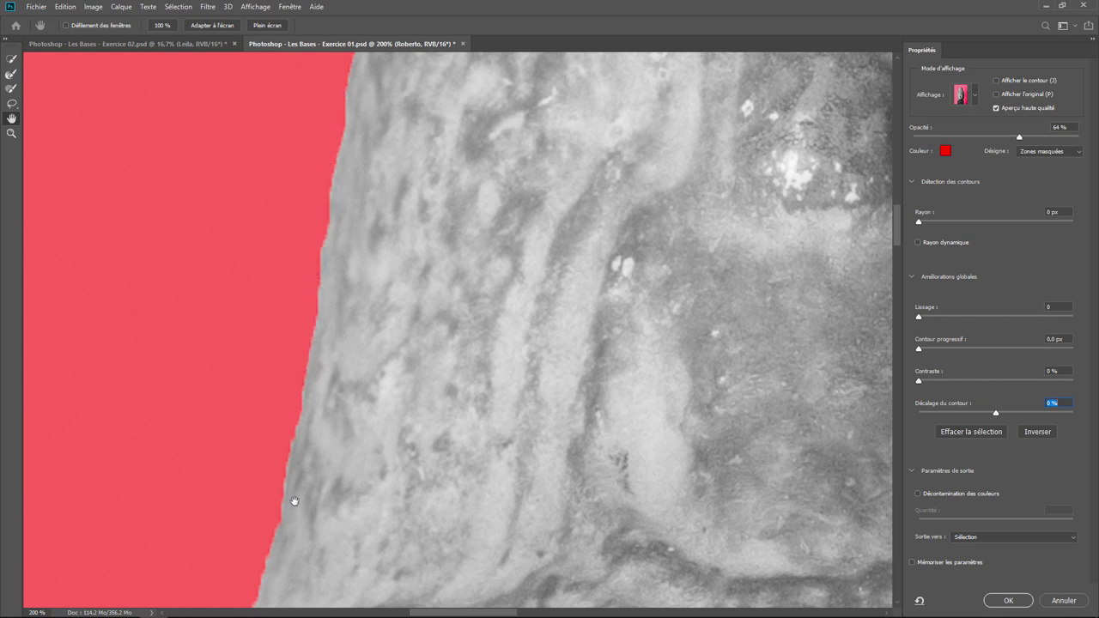
key(ctrl+minus)
text(17)
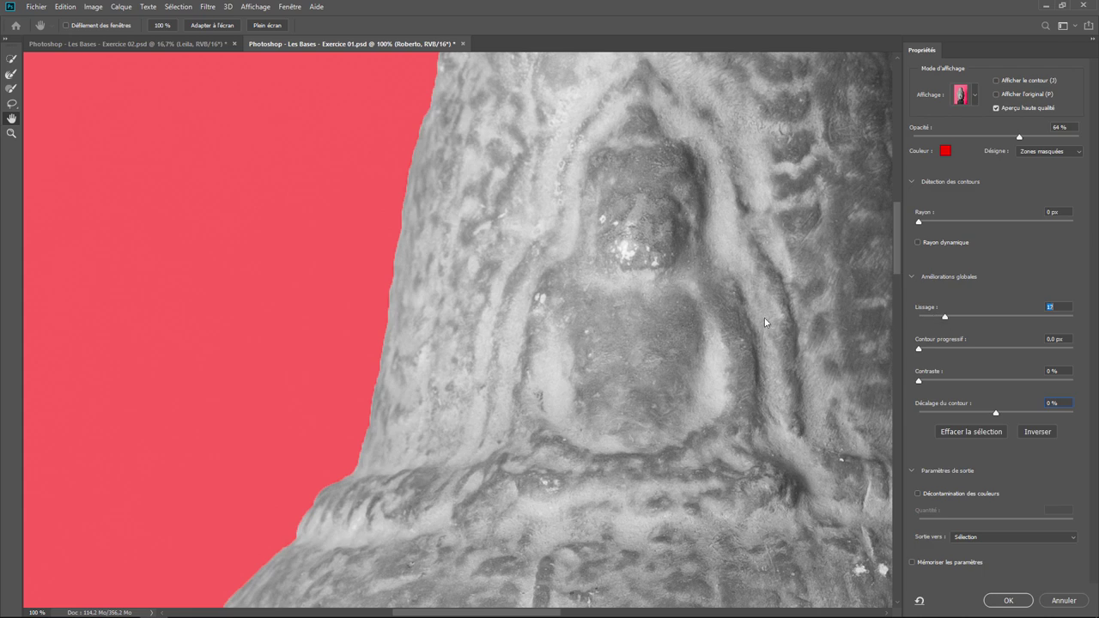
Step: Zoom to 200% on the statue's edge and adjust feather, edge shift and contrast
key(ctrl+minus)
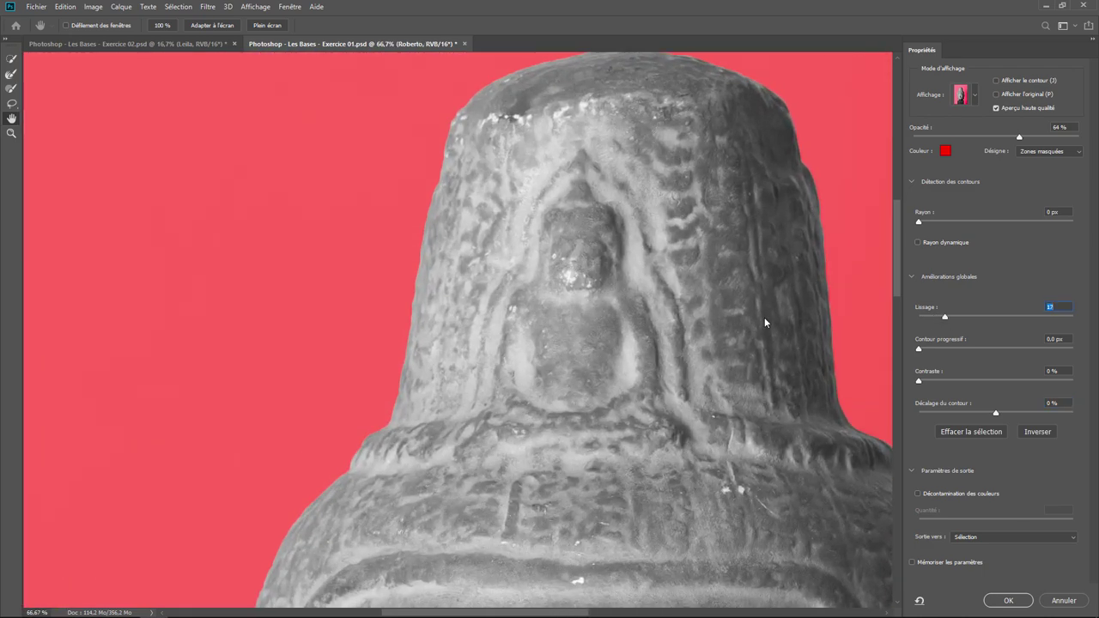
drag(672, 368, 552, 249)
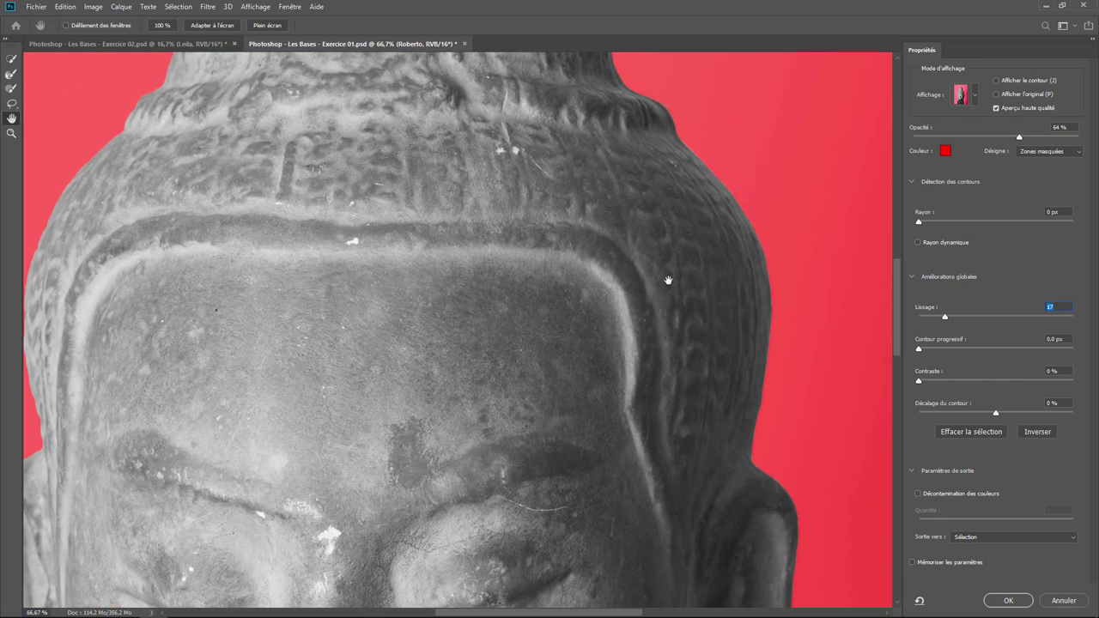
drag(670, 287, 688, 410)
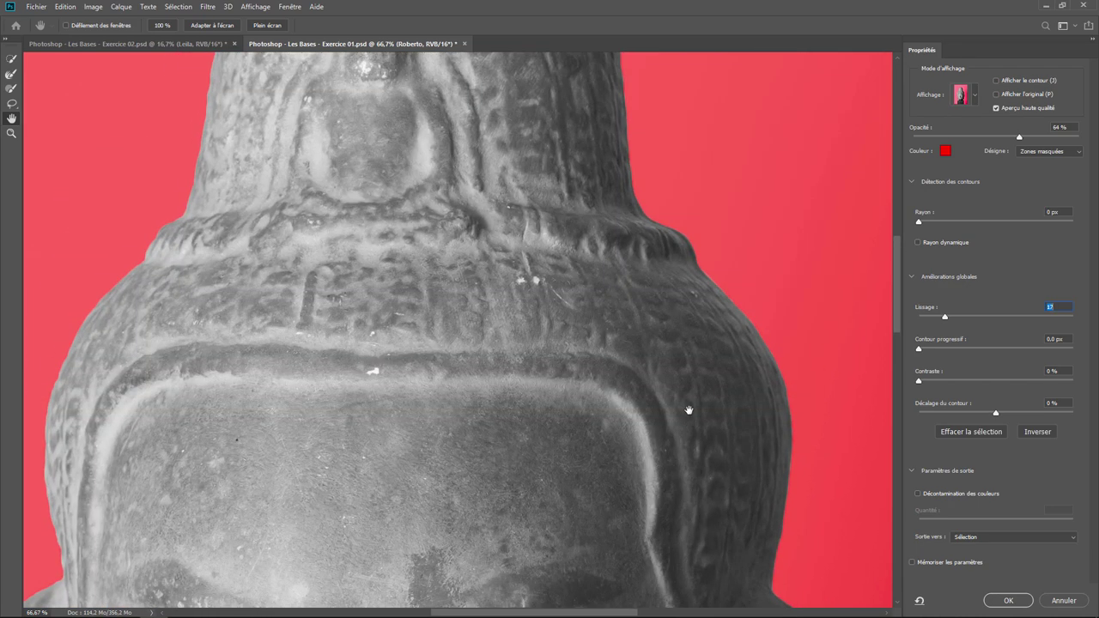
drag(360, 161, 596, 357)
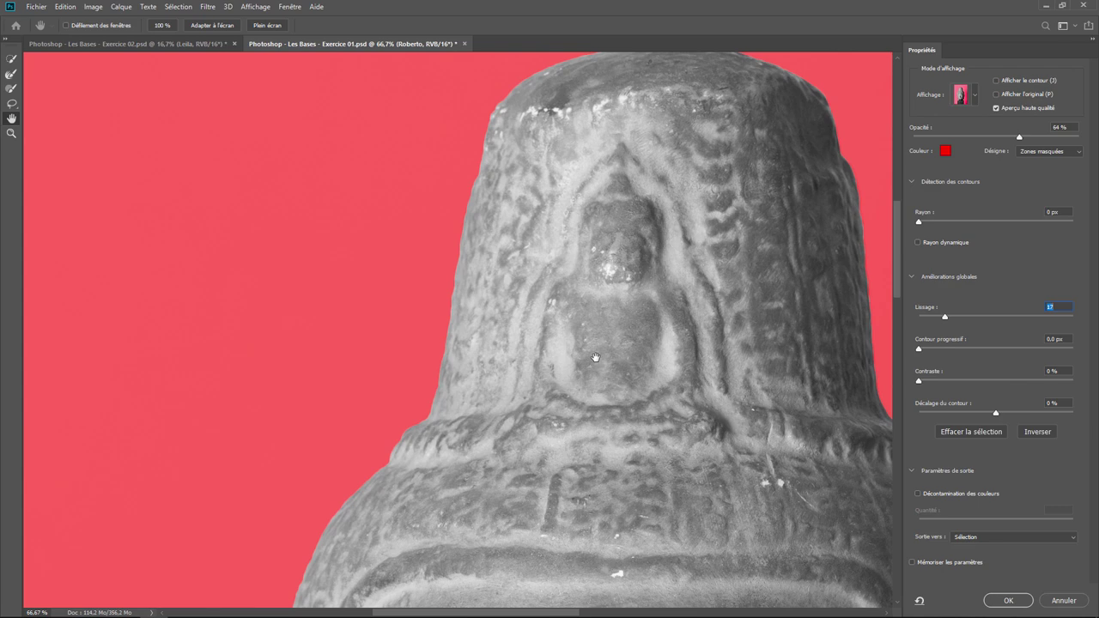
key(ctrl+plus)
key(ctrl+plus)
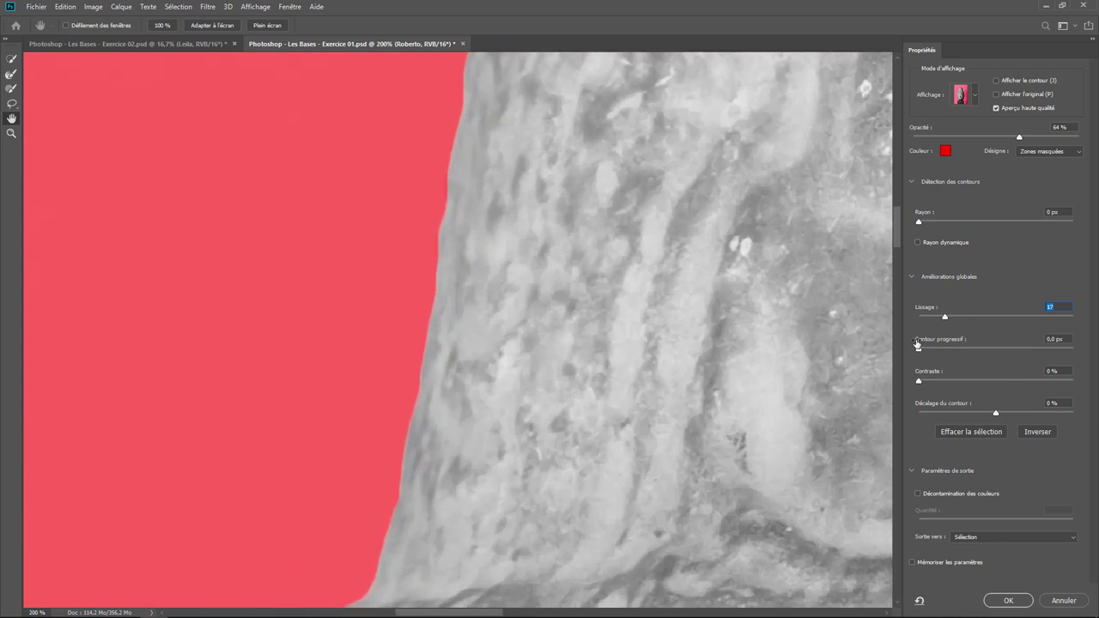
drag(918, 345, 959, 352)
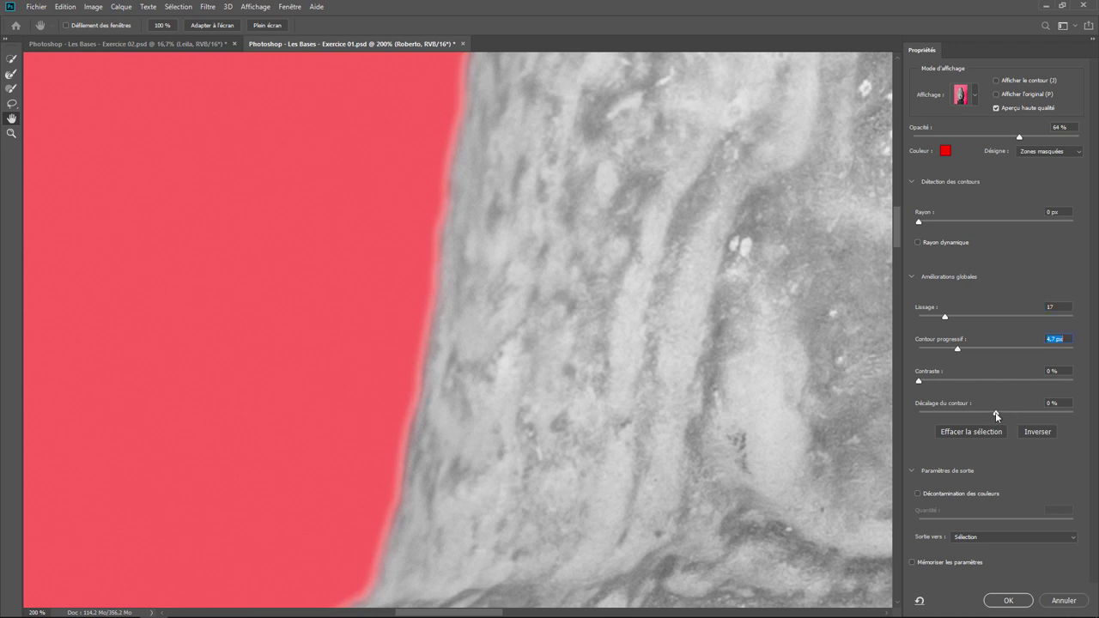
drag(996, 415, 1019, 416)
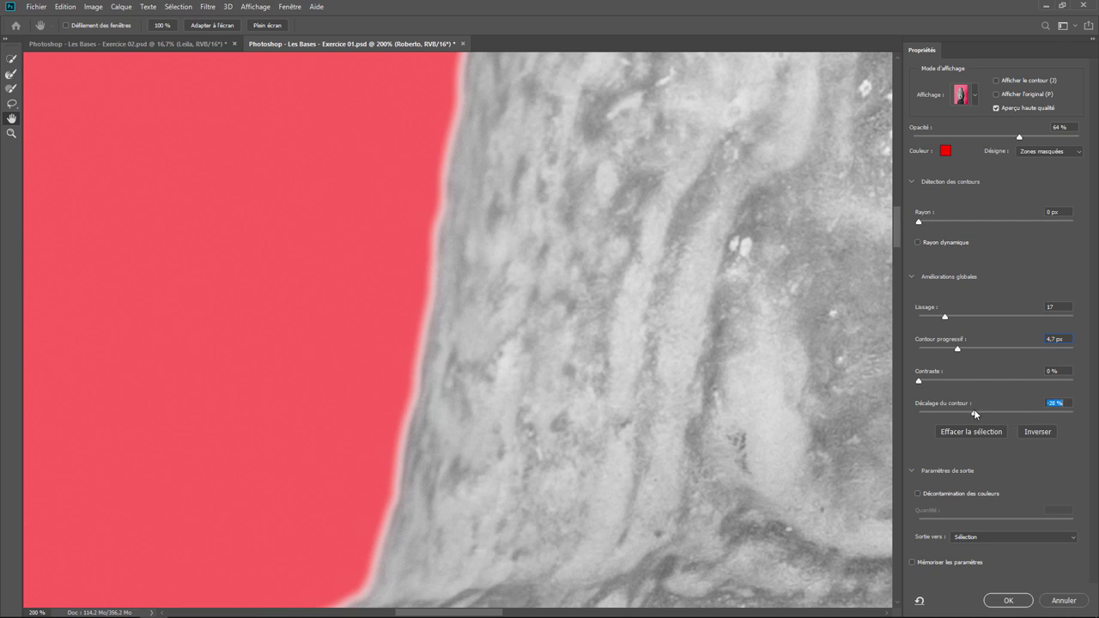
drag(967, 411, 955, 413)
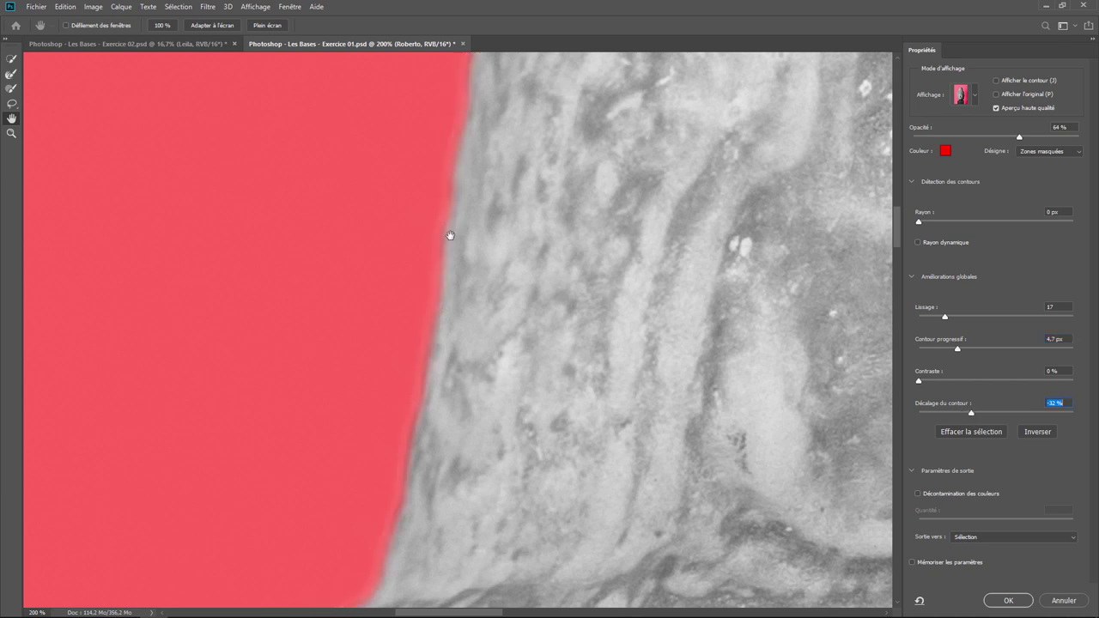
drag(970, 412, 965, 412)
click(920, 382)
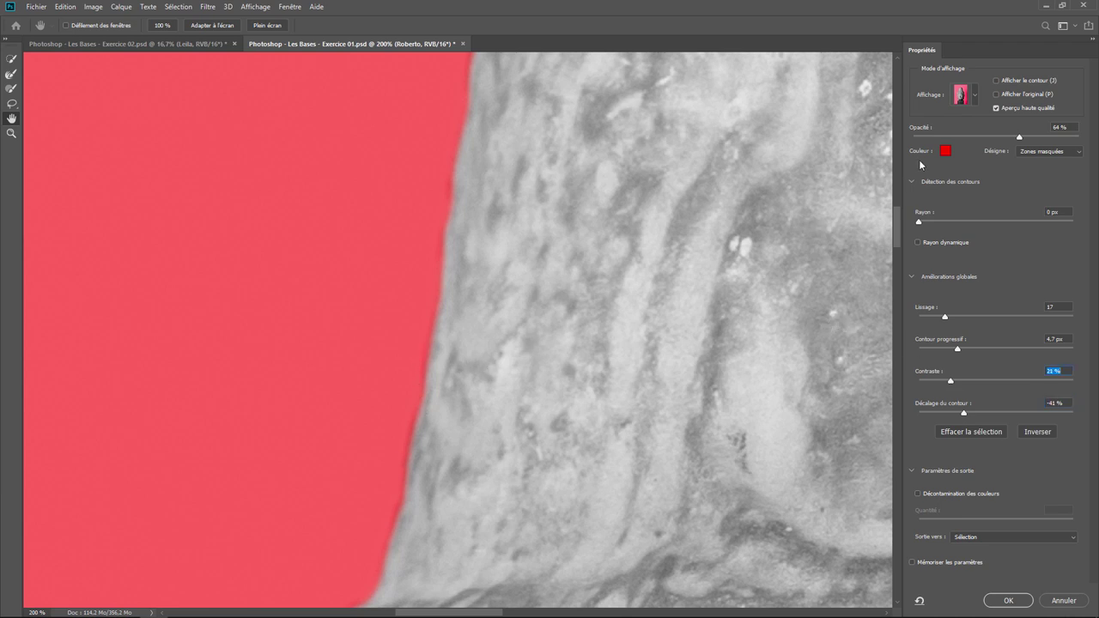
Step: Compare the refined edge against Show Original, then set Output To New Layer
click(1006, 100)
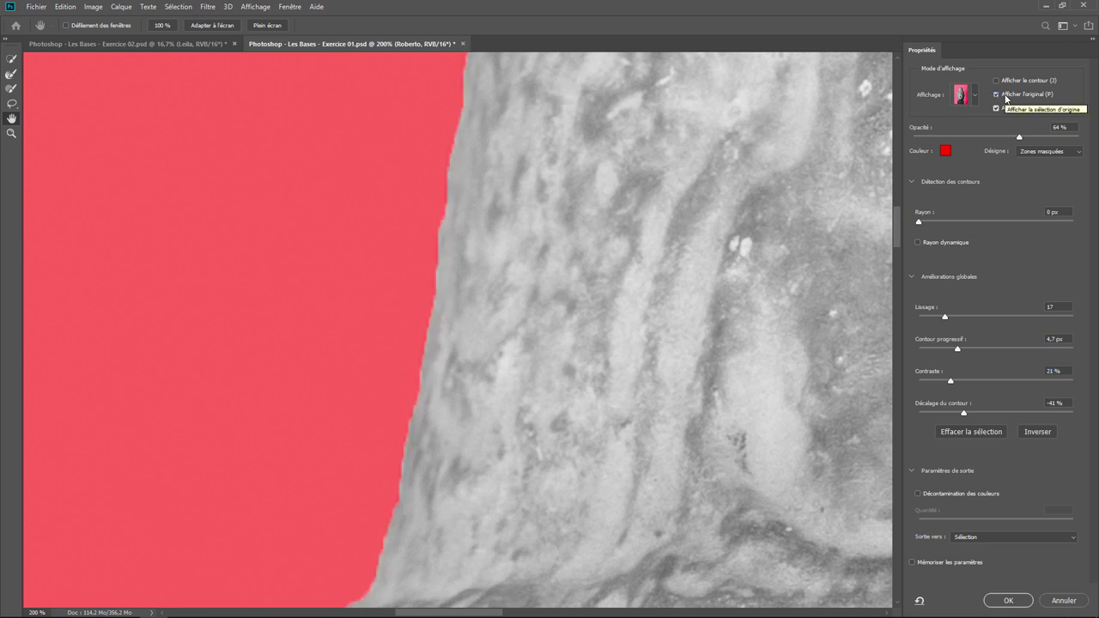
click(1006, 99)
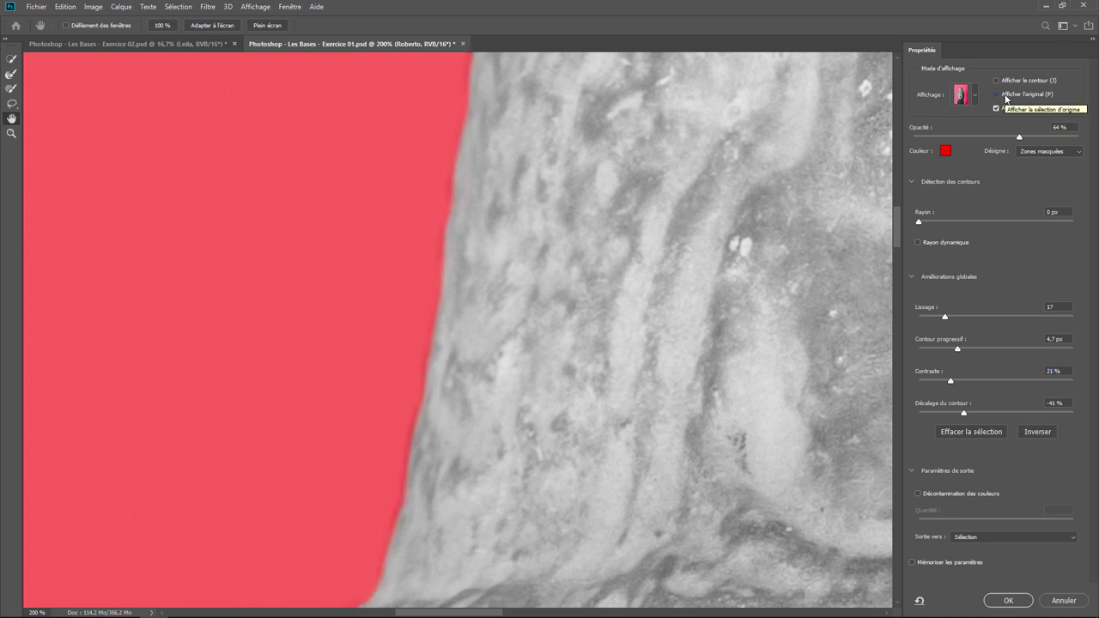
click(1006, 100)
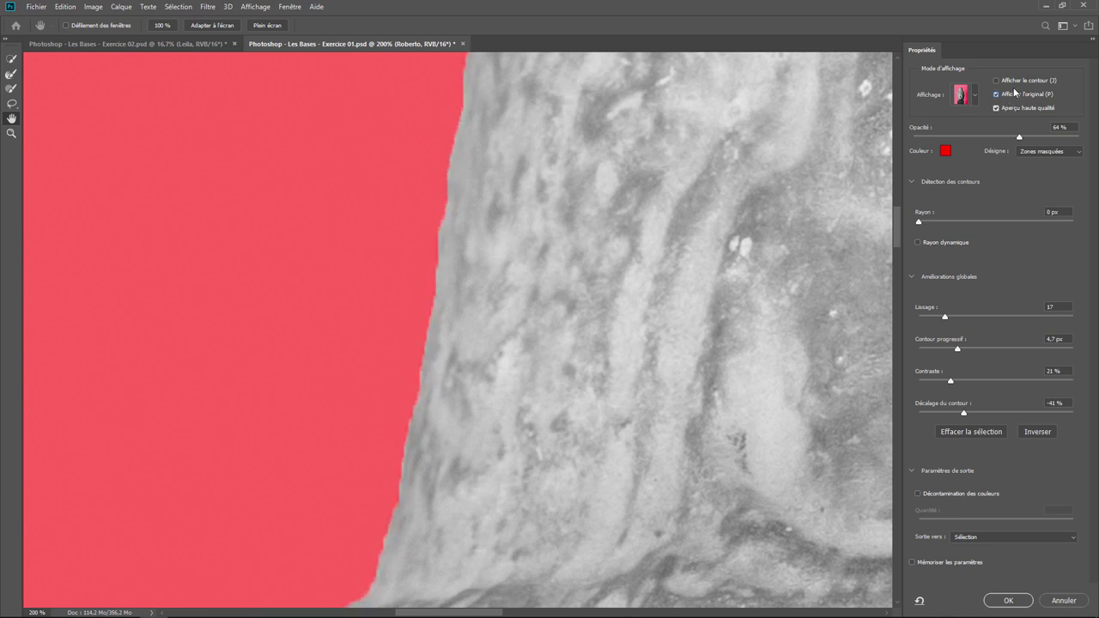
click(1006, 99)
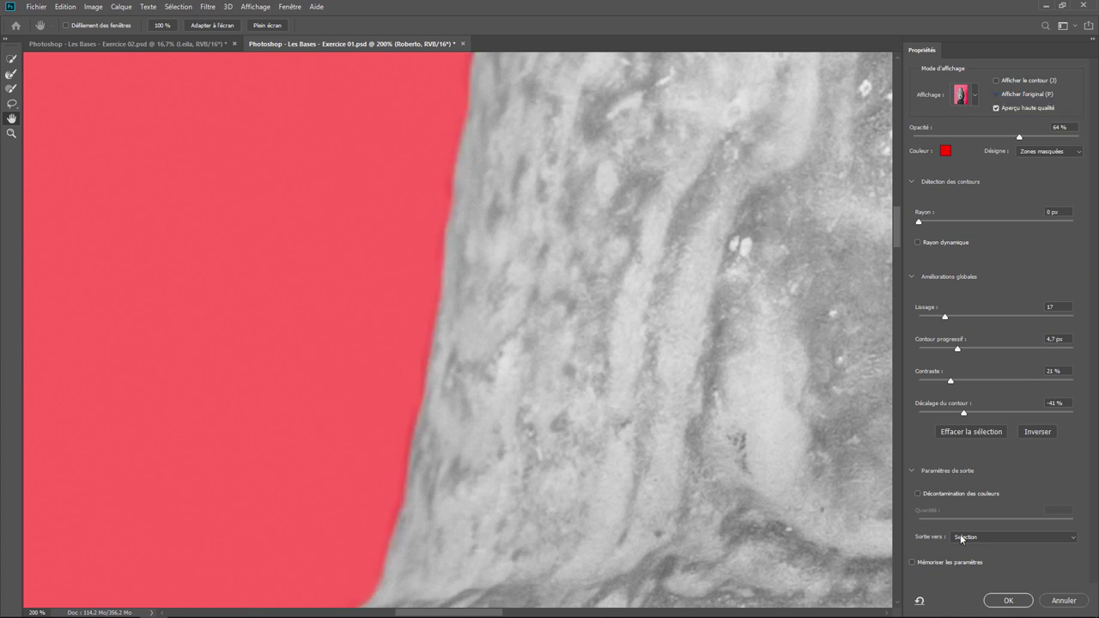
click(981, 538)
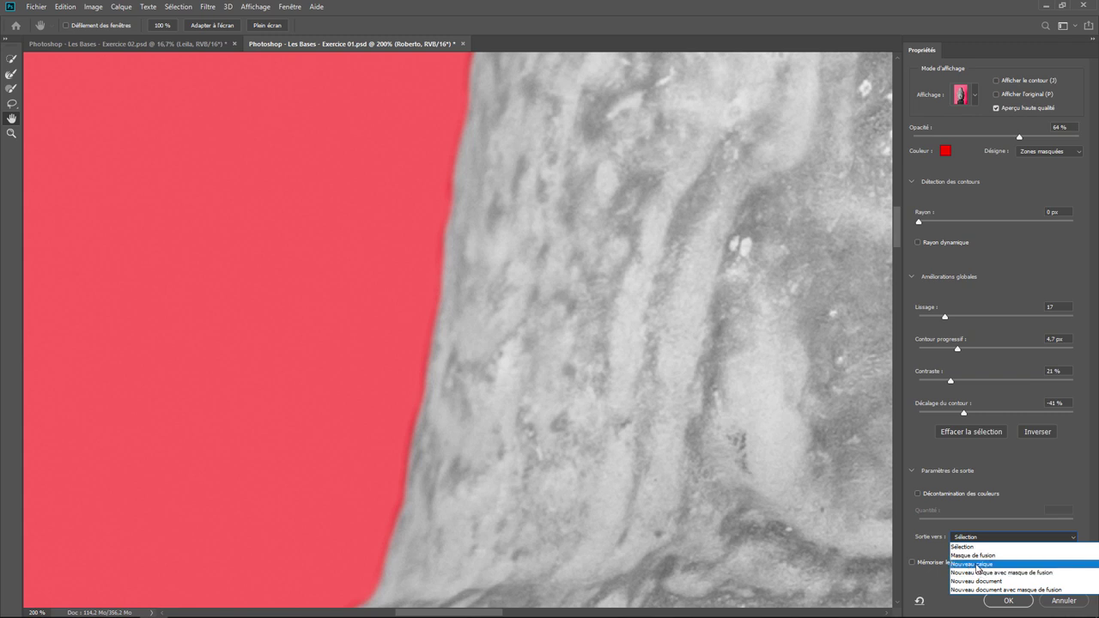
click(977, 564)
Step: Apply the refinement, move Roberto copie above Fond, and make Fond visible
click(1004, 600)
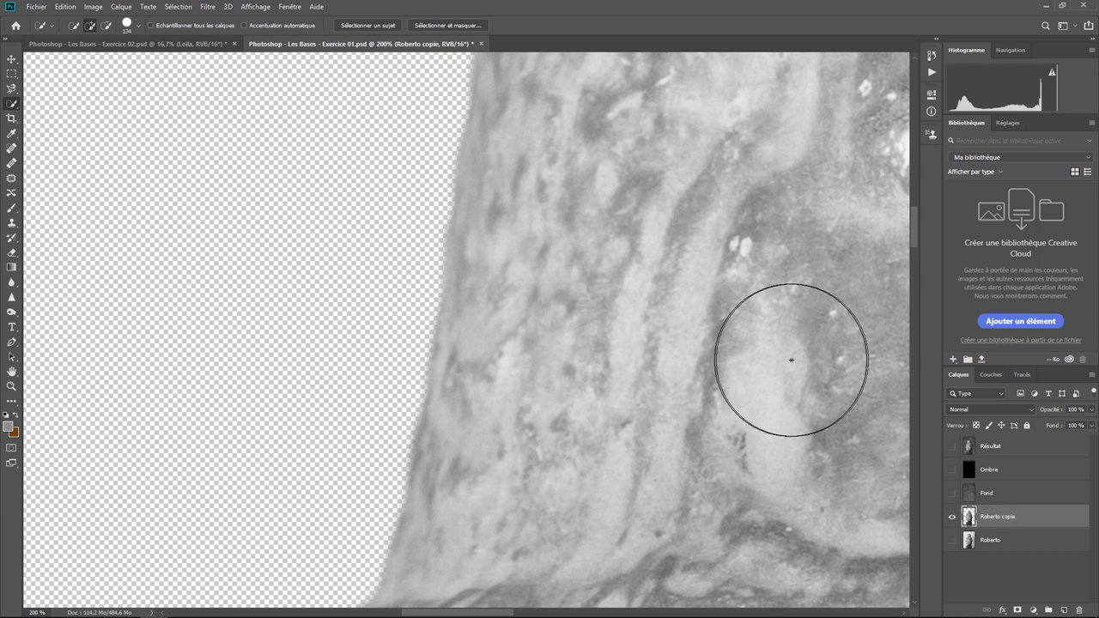
scroll(790, 360, down, 3)
scroll(791, 360, down, 2)
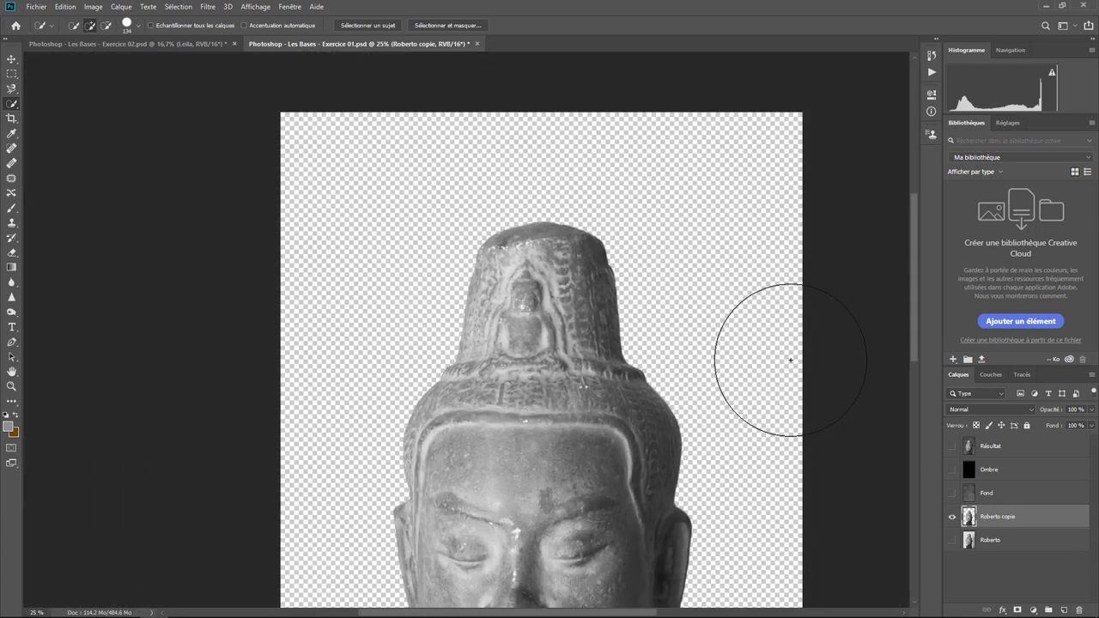
scroll(791, 360, down, 1)
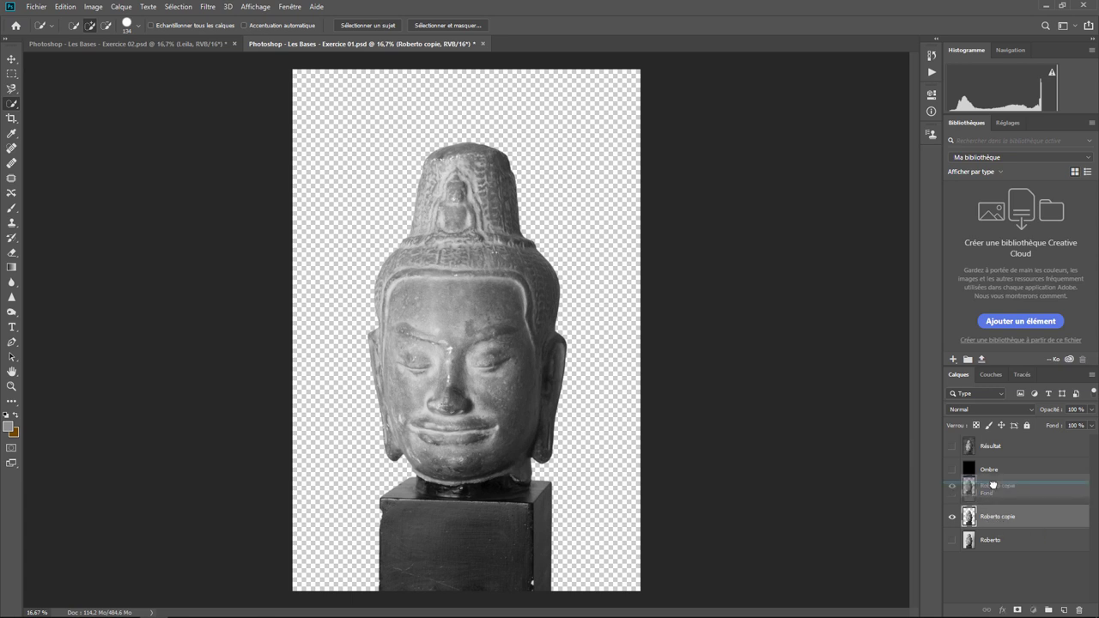
drag(990, 518, 992, 484)
click(953, 517)
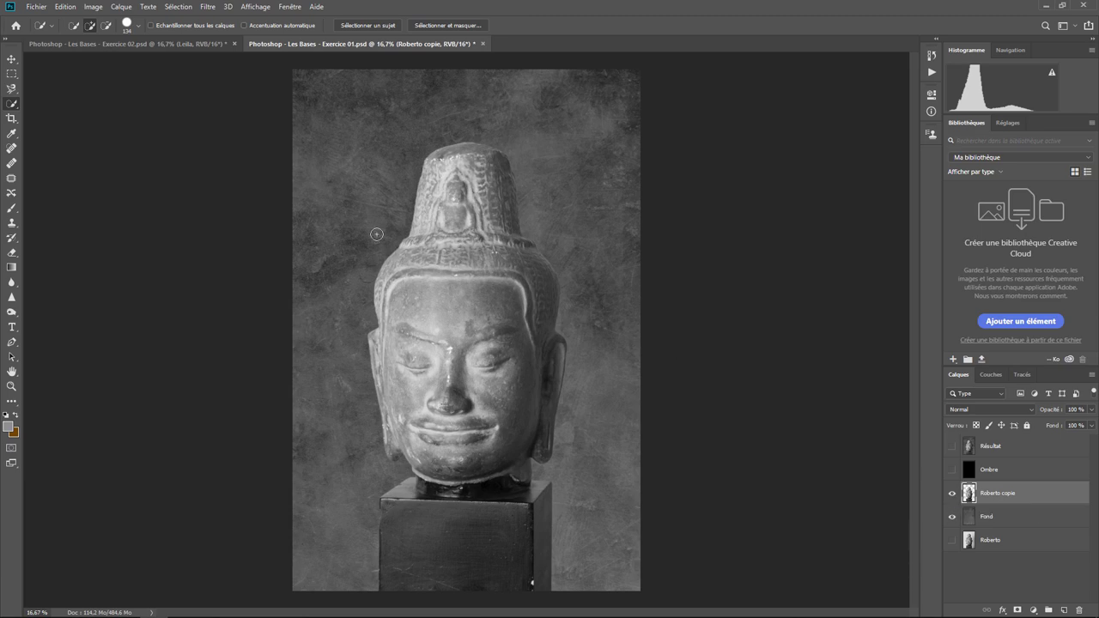
Step: Inspect the statue's crown edge up close, then quick-select the whole statue and pedestal
key(ctrl+plus)
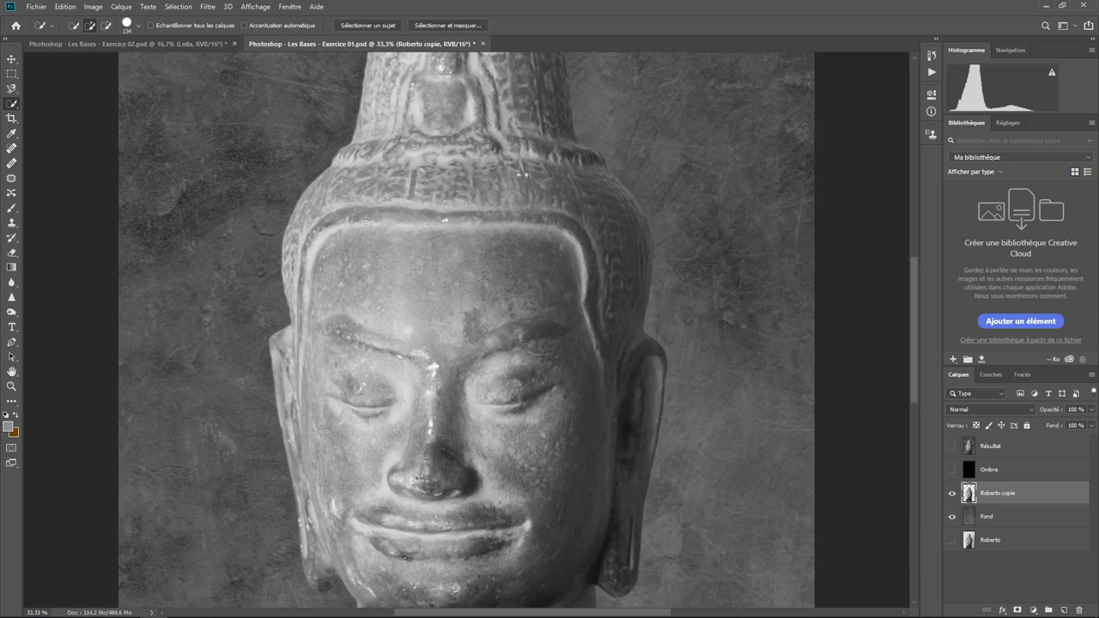
key(ctrl+plus)
drag(392, 261, 432, 342)
scroll(432, 343, up, 1)
scroll(432, 343, up, 1)
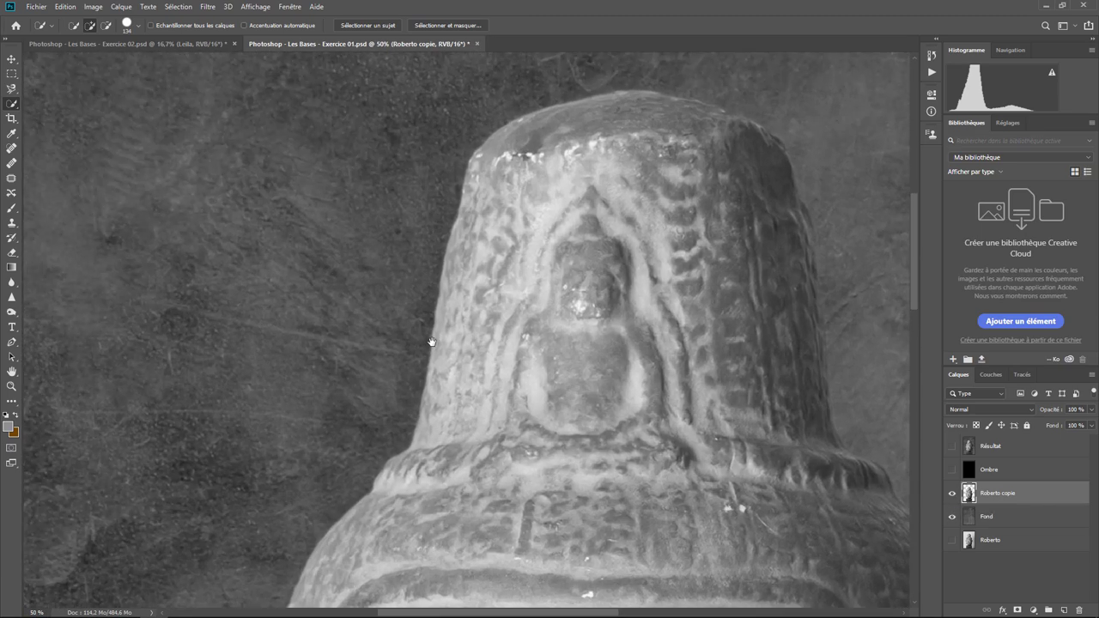
scroll(431, 343, up, 1)
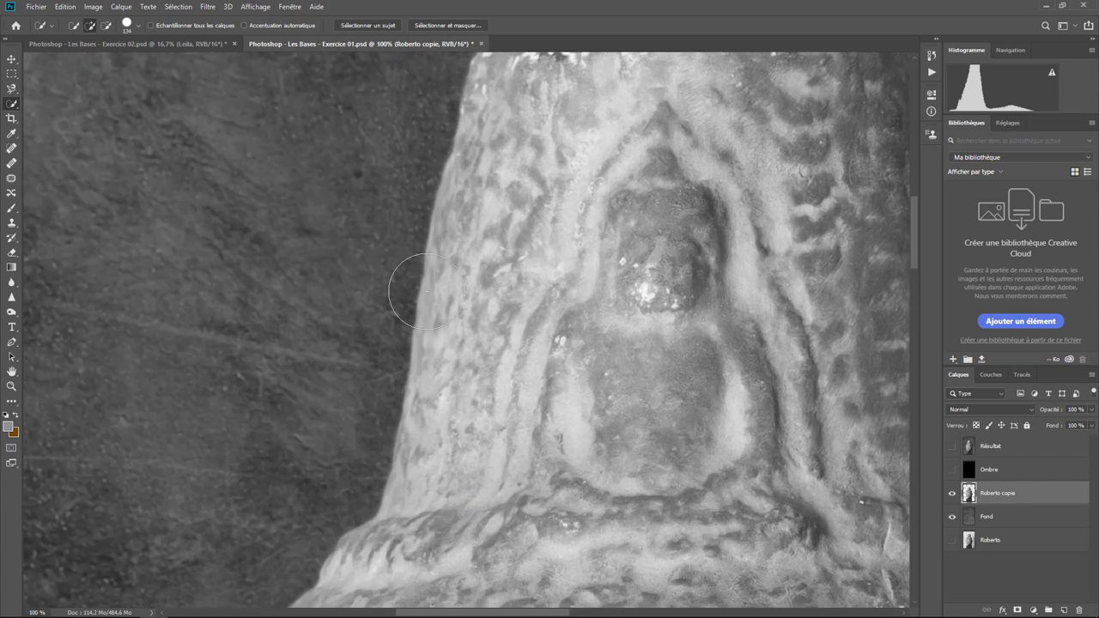
scroll(436, 289, down, 1)
scroll(436, 289, down, 1)
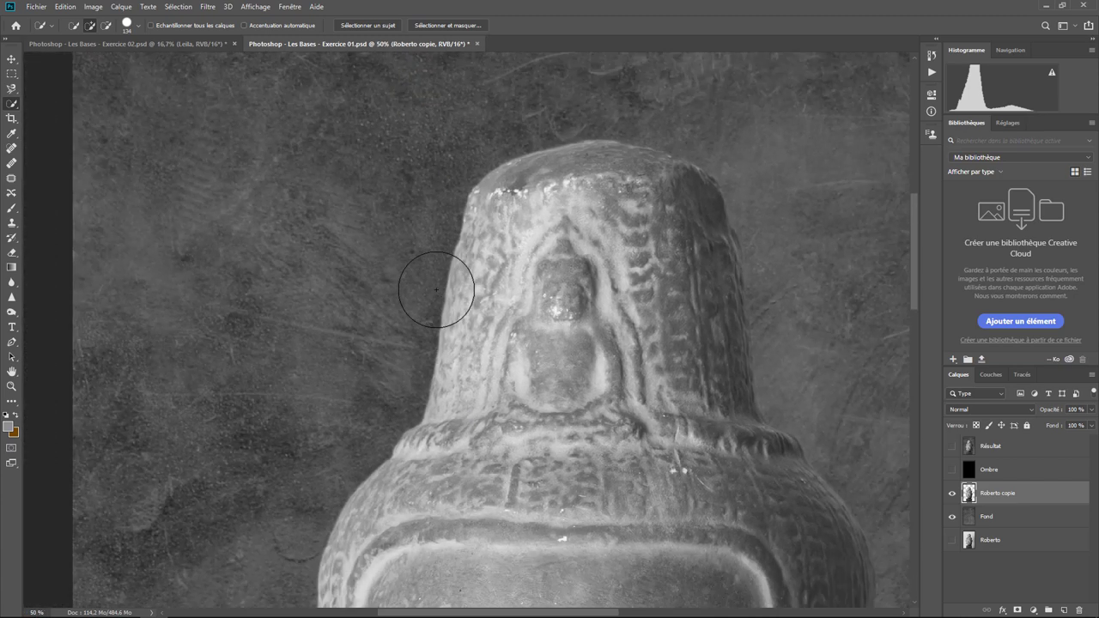
scroll(436, 290, down, 1)
scroll(437, 289, down, 1)
scroll(436, 289, down, 1)
scroll(436, 289, down, 1)
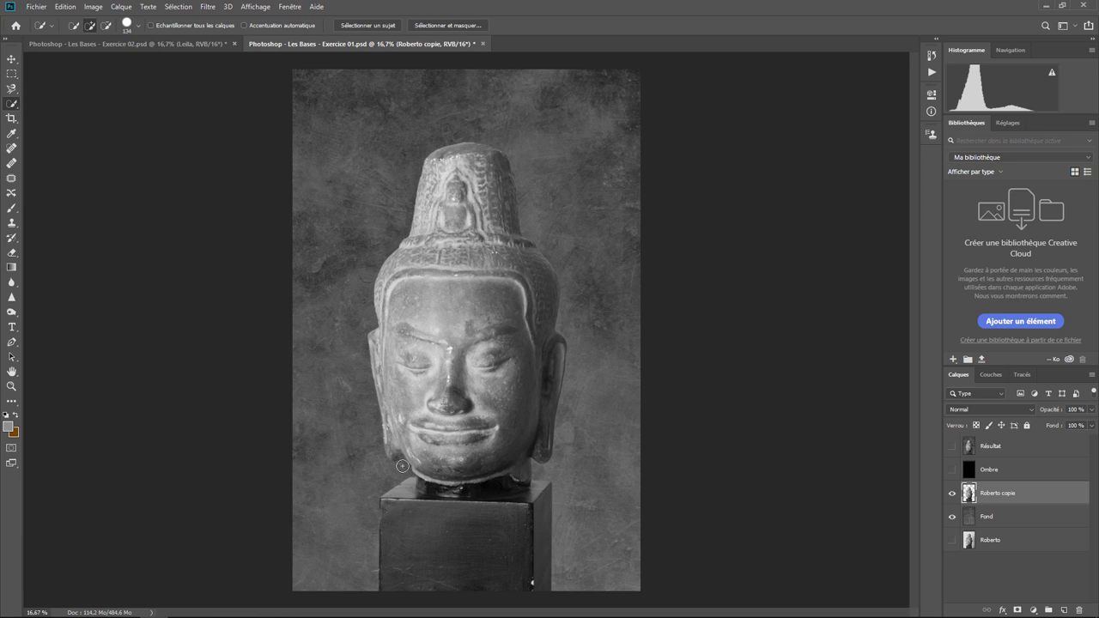
mouse_move(507, 583)
mouse_down()
mouse_move(485, 489)
mouse_move(471, 313)
mouse_up()
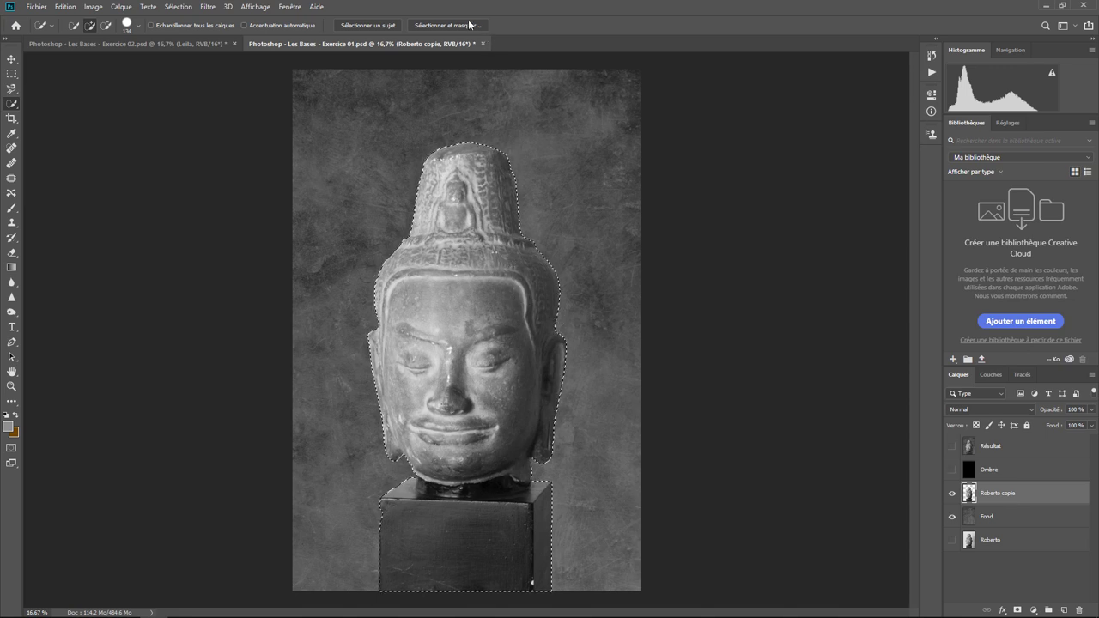
Step: Select and show Ombre, then give it a layer mask from the statue selection feathered 100 px
click(1009, 471)
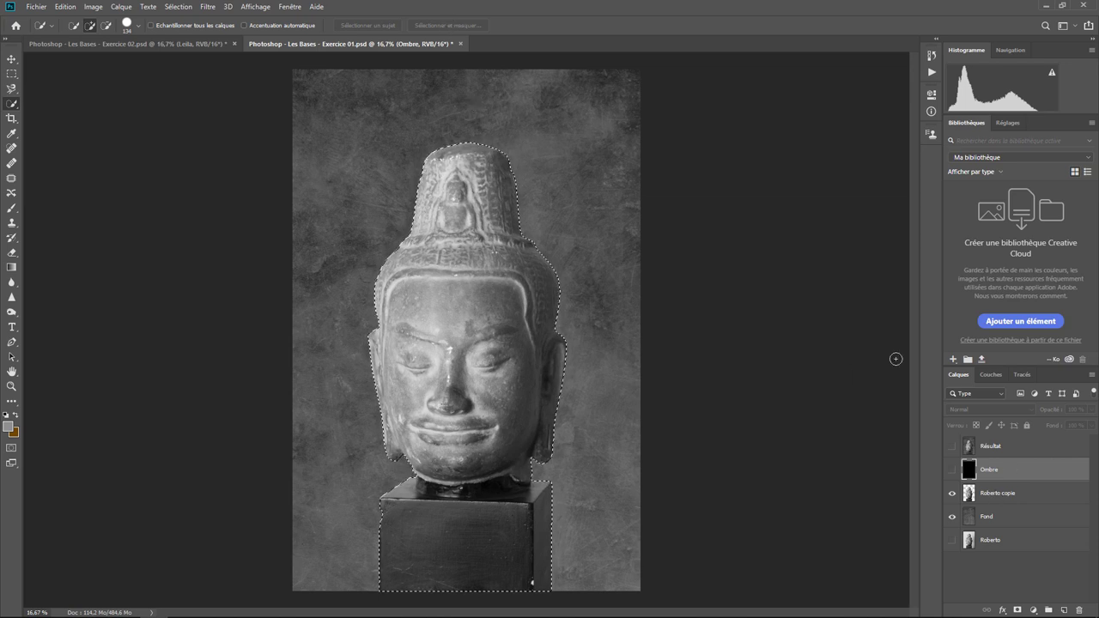
click(952, 472)
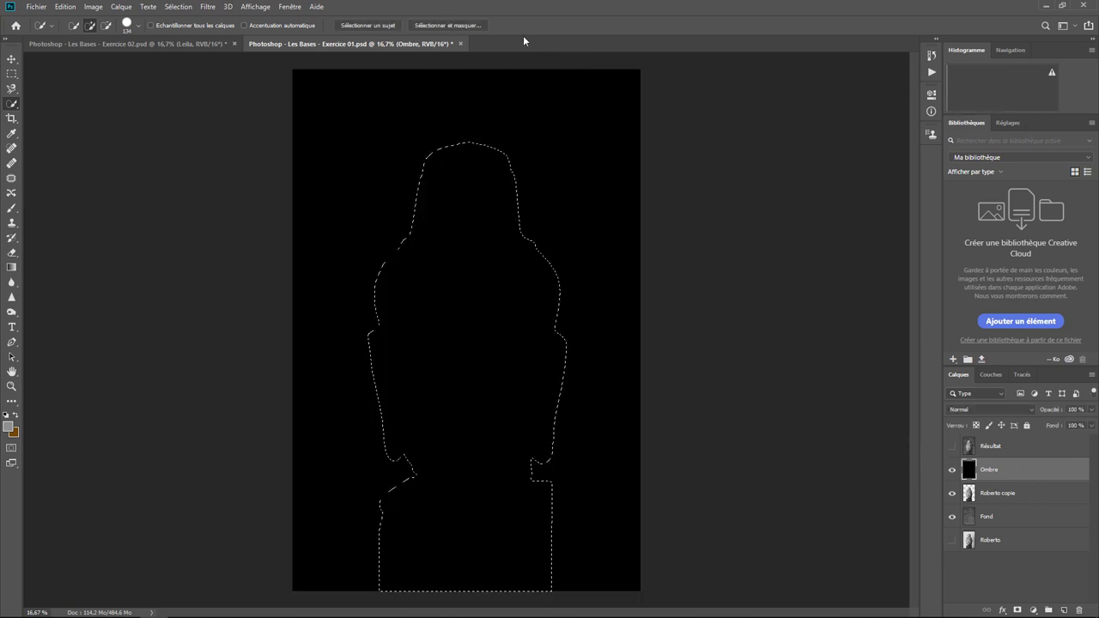
click(453, 26)
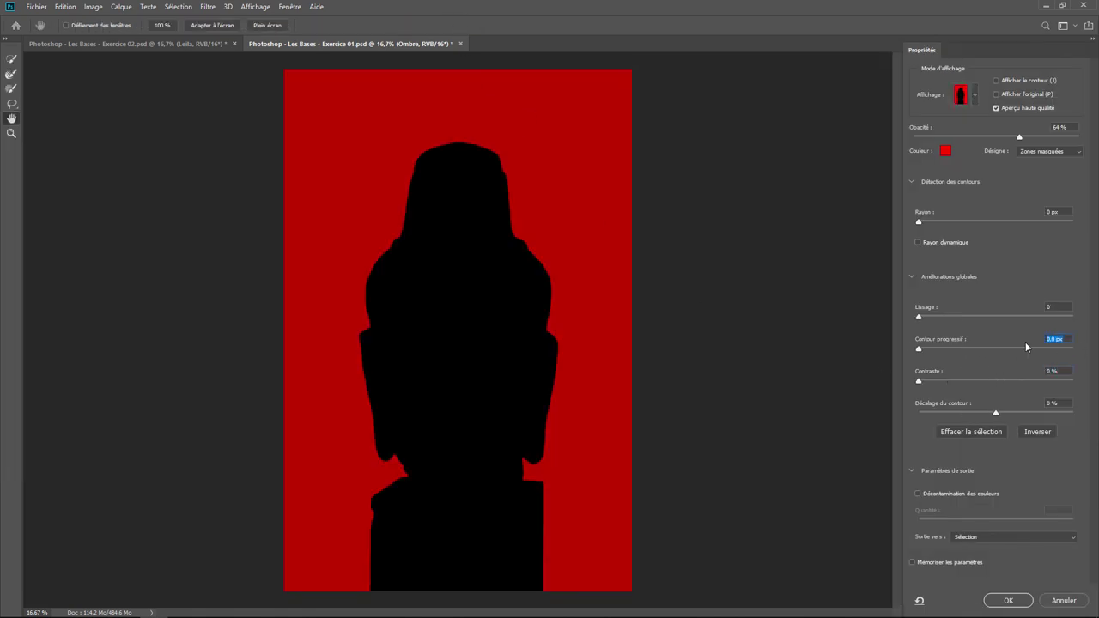
text(100)
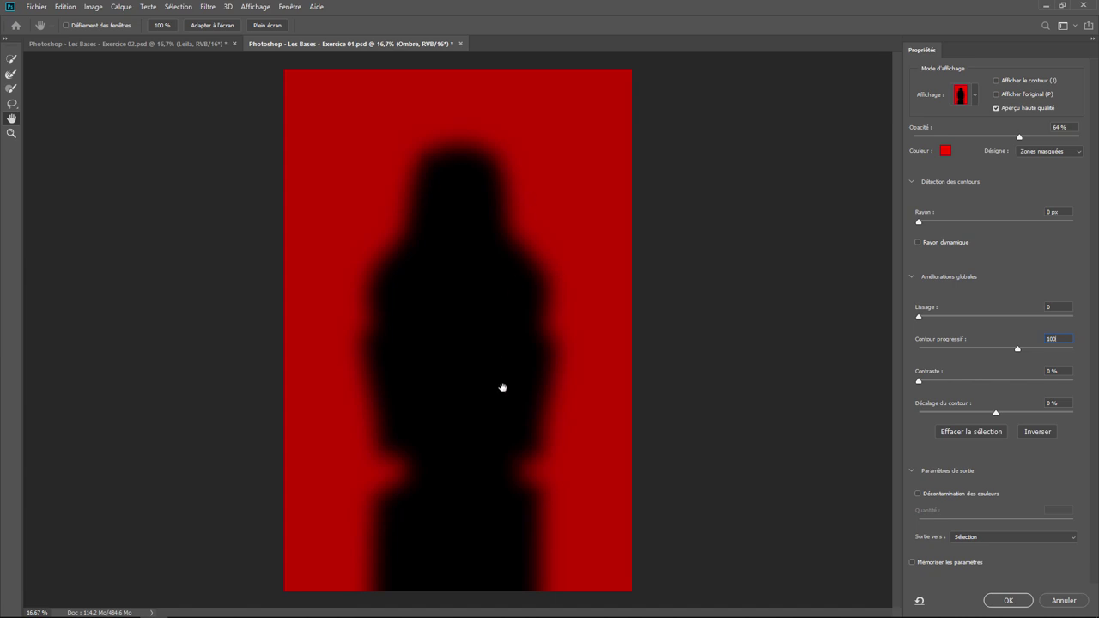
click(1018, 536)
click(994, 554)
click(1008, 601)
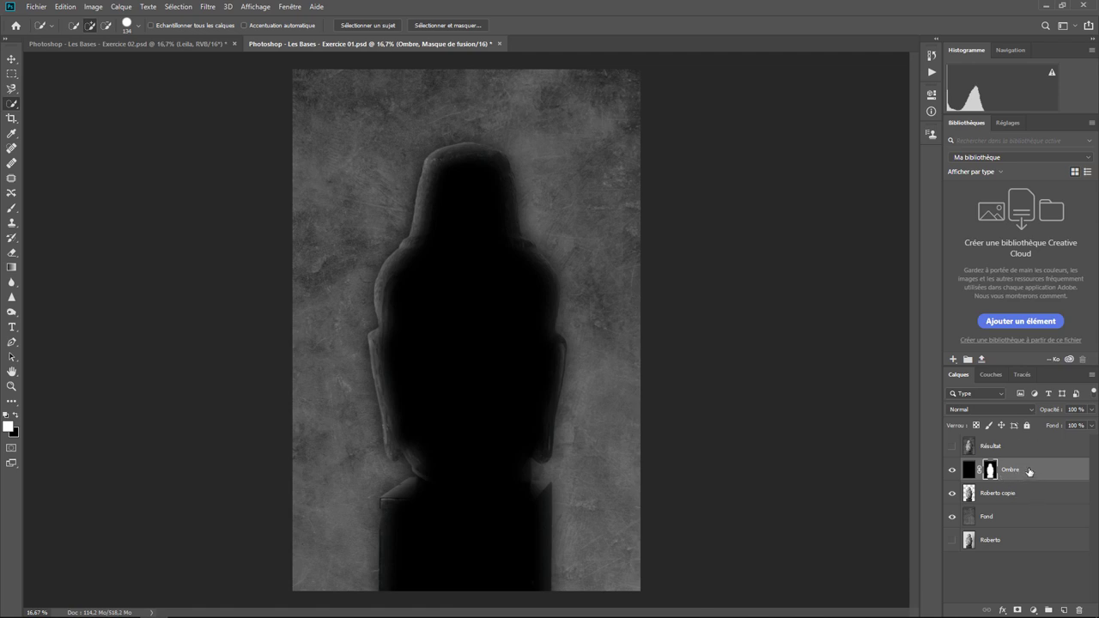
Step: Move the Ombre layer beneath Roberto copie in the layer stack
drag(1028, 471, 1020, 533)
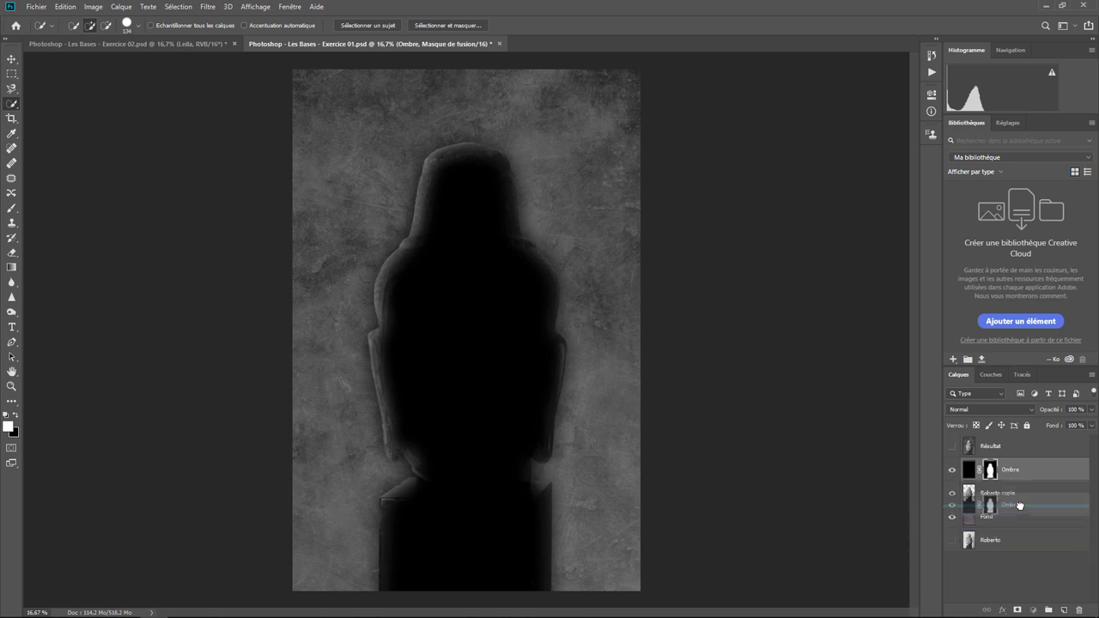
drag(1020, 533, 1020, 505)
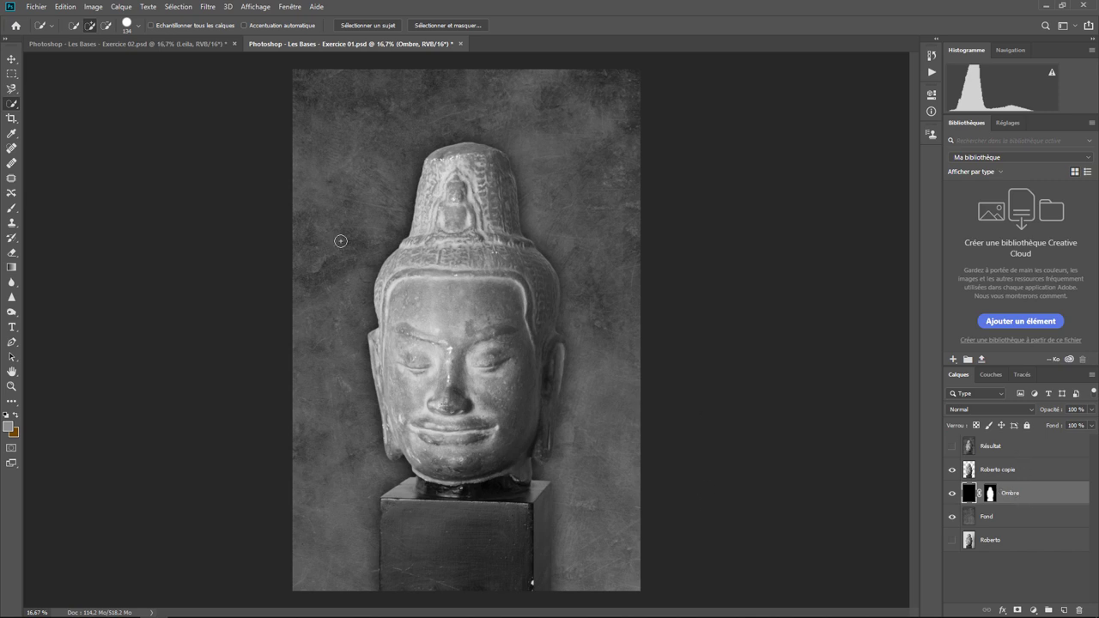
click(11, 59)
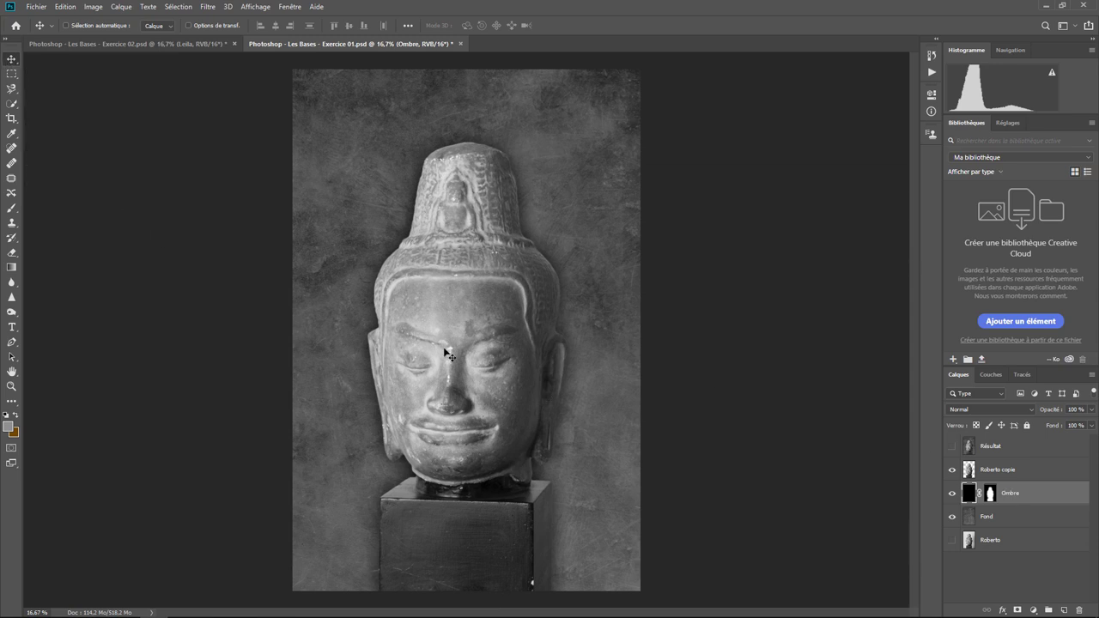
Step: Shift the shadow 138 px to the right and lower its opacity to 59 %
drag(446, 355, 477, 362)
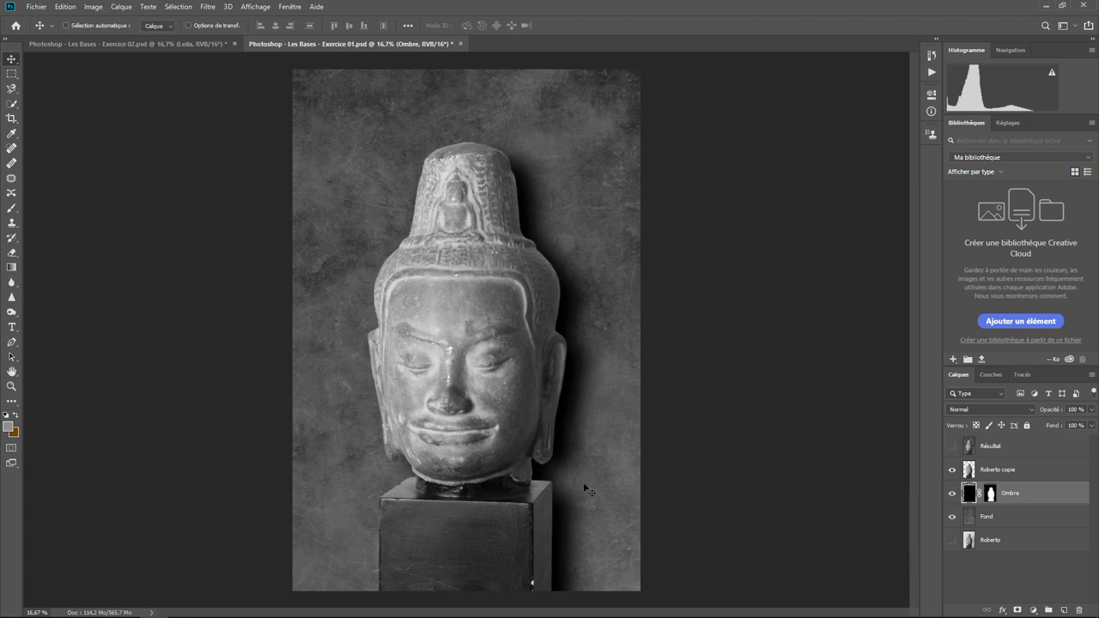
click(1091, 425)
drag(1091, 425, 1069, 425)
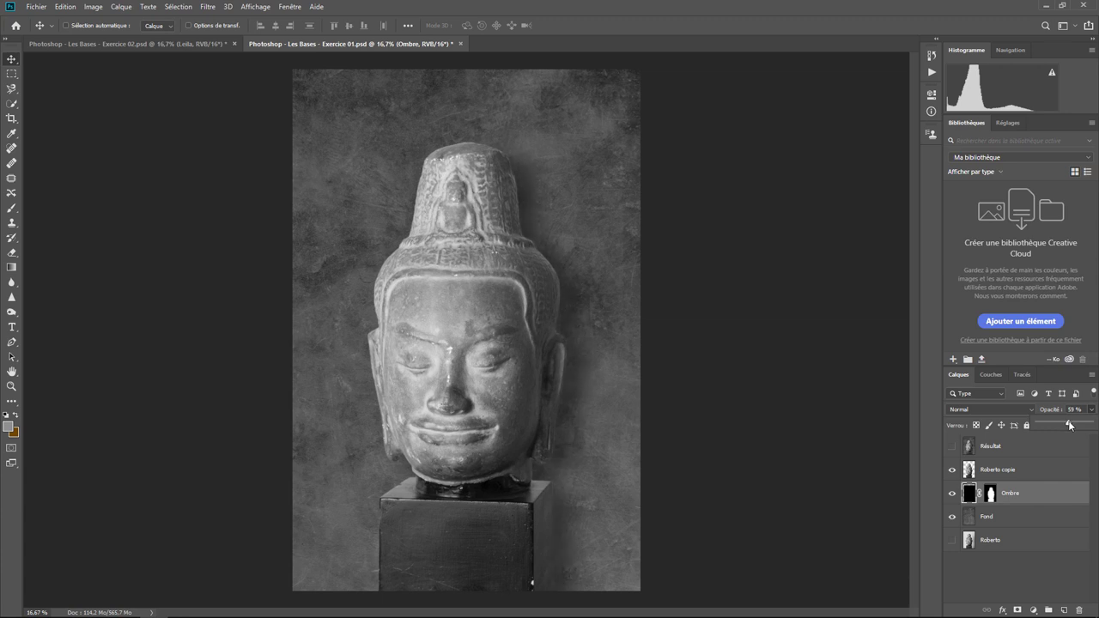
click(1021, 499)
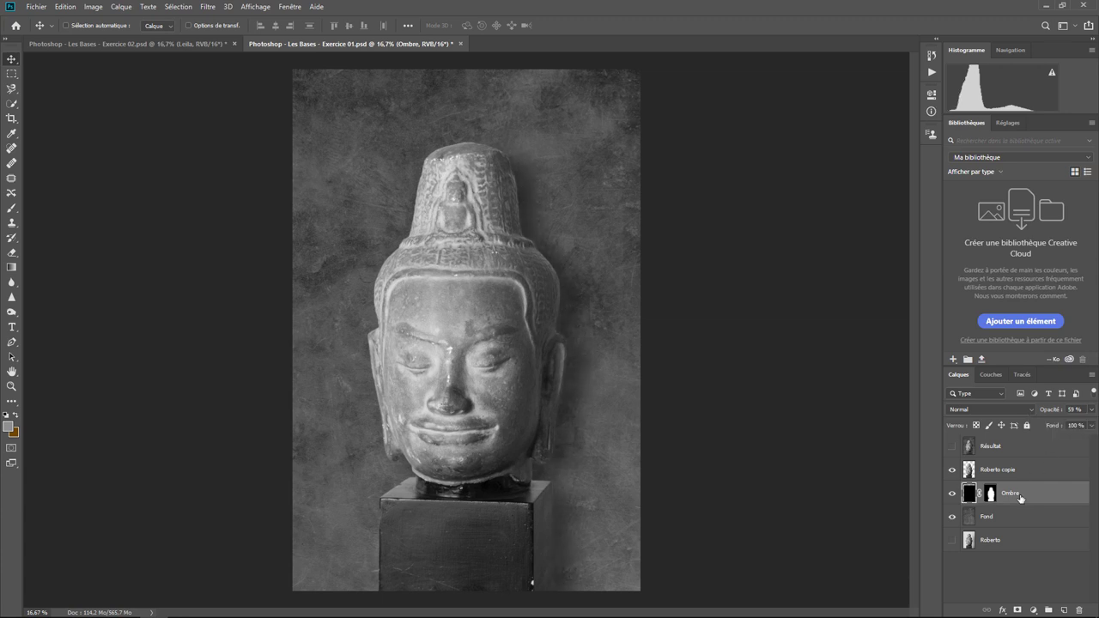
Step: Try Produit blending on the shadow, then revert it to Normal
click(990, 410)
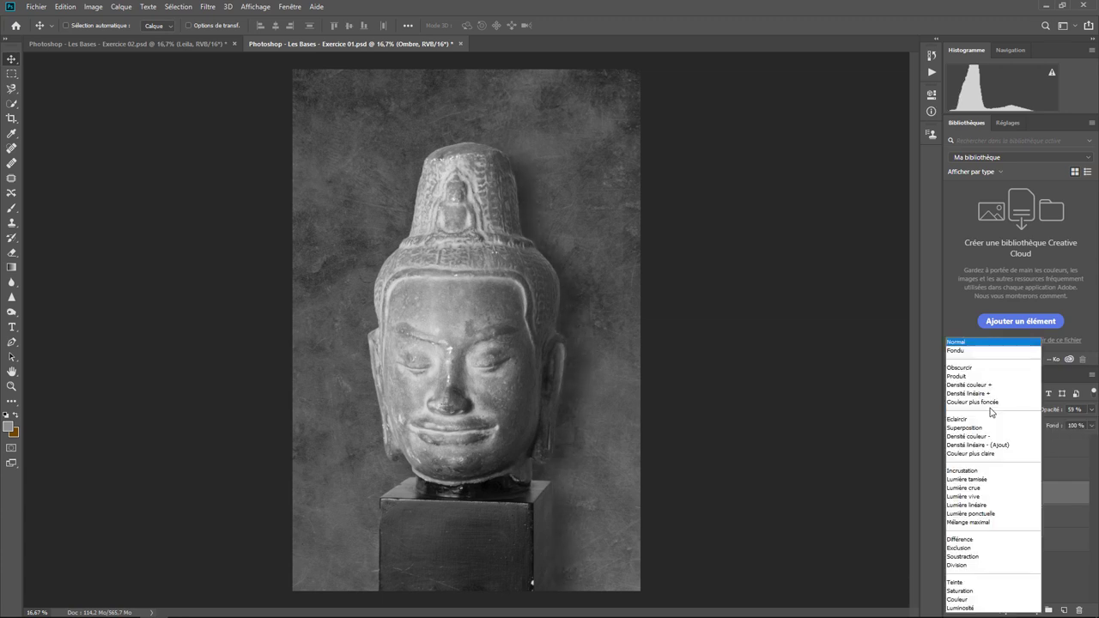
click(966, 376)
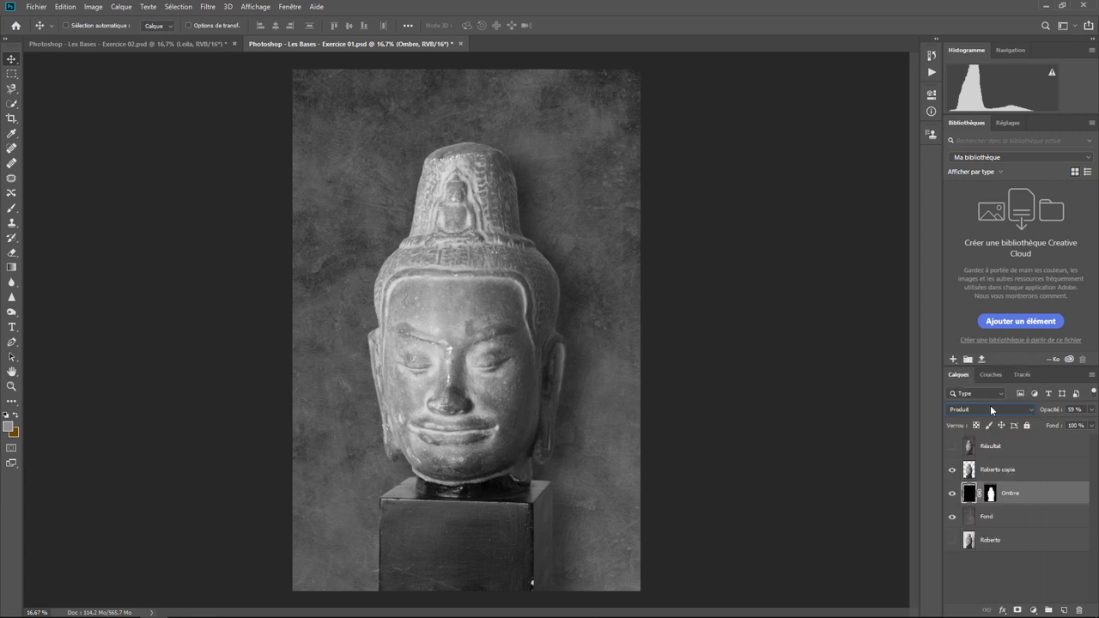
click(996, 410)
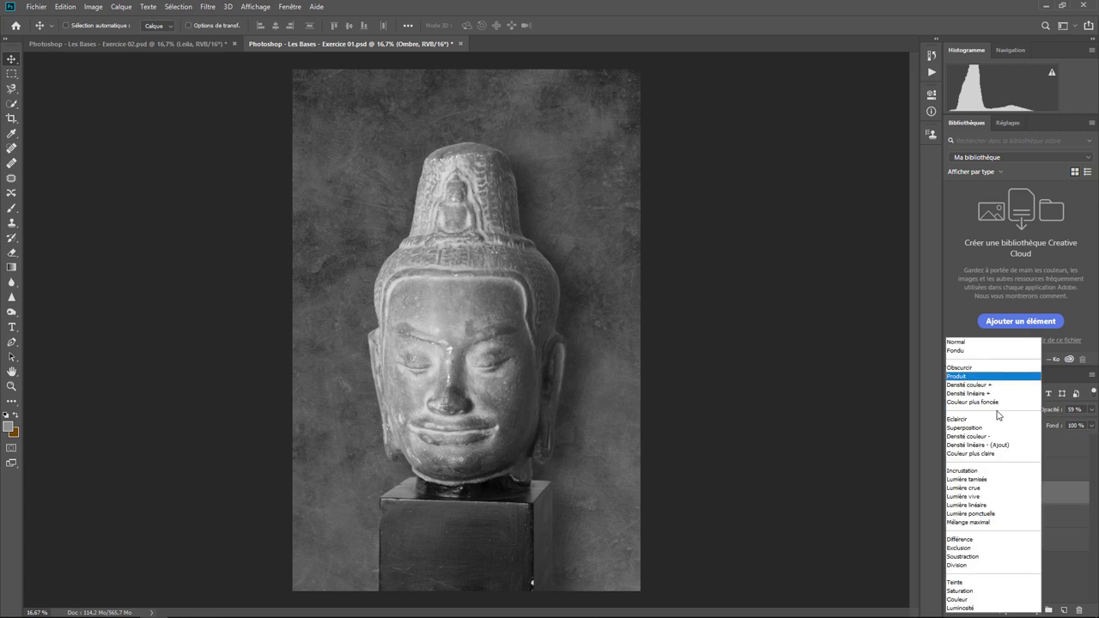
click(979, 340)
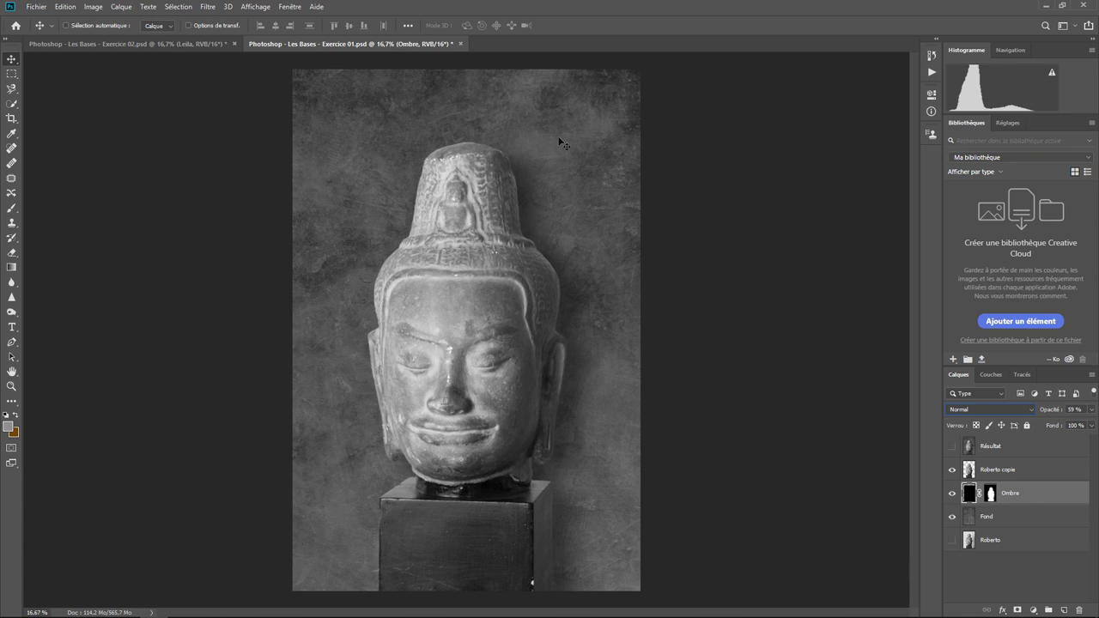
click(951, 447)
click(951, 448)
click(951, 447)
click(951, 447)
click(112, 44)
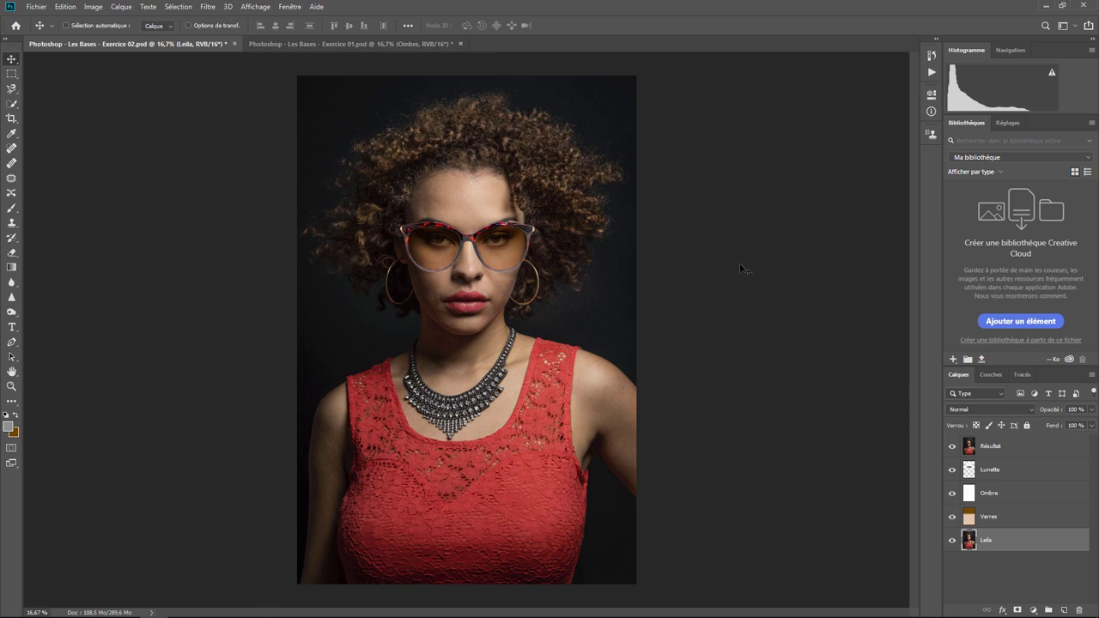
Step: Hide Résultat, Lunette, Ombre and Verres one by one, then show them again in reverse order
click(951, 446)
click(952, 470)
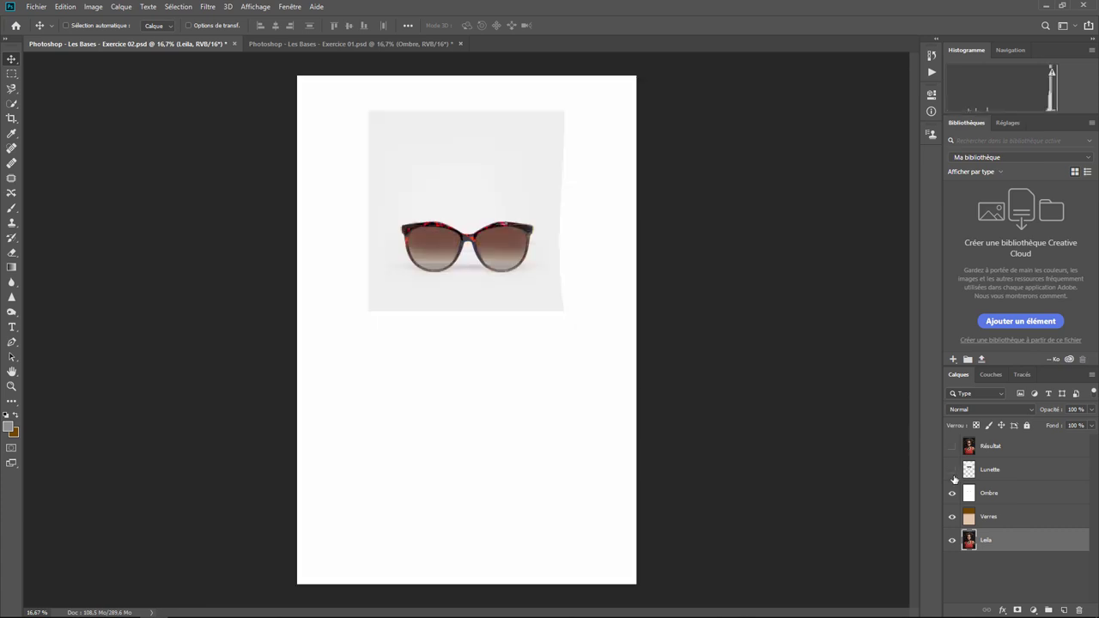
click(952, 493)
click(951, 516)
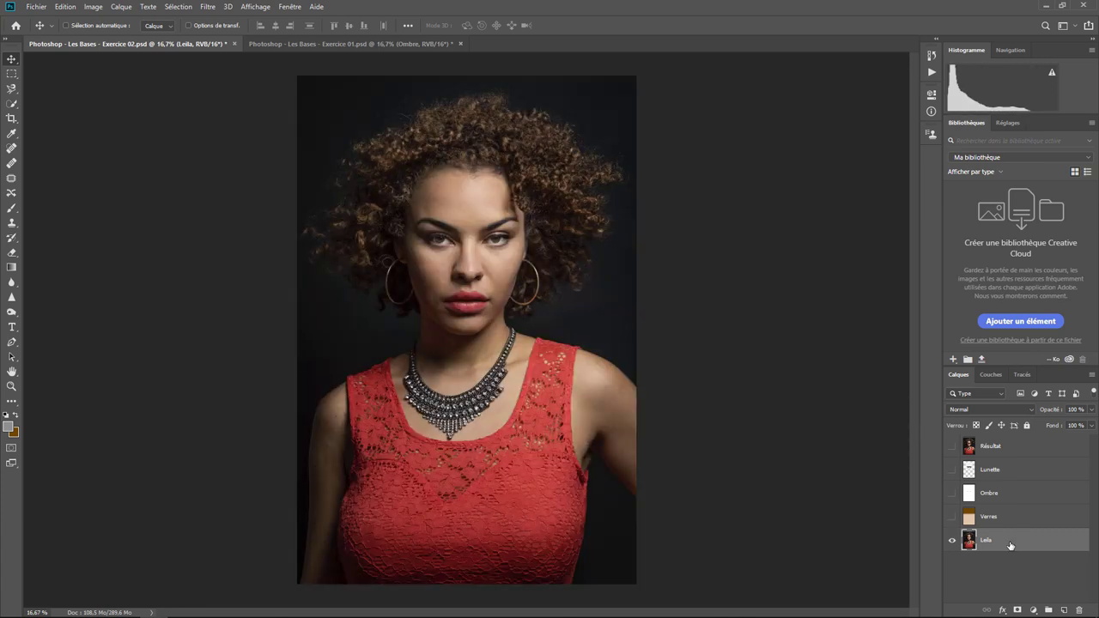
click(952, 517)
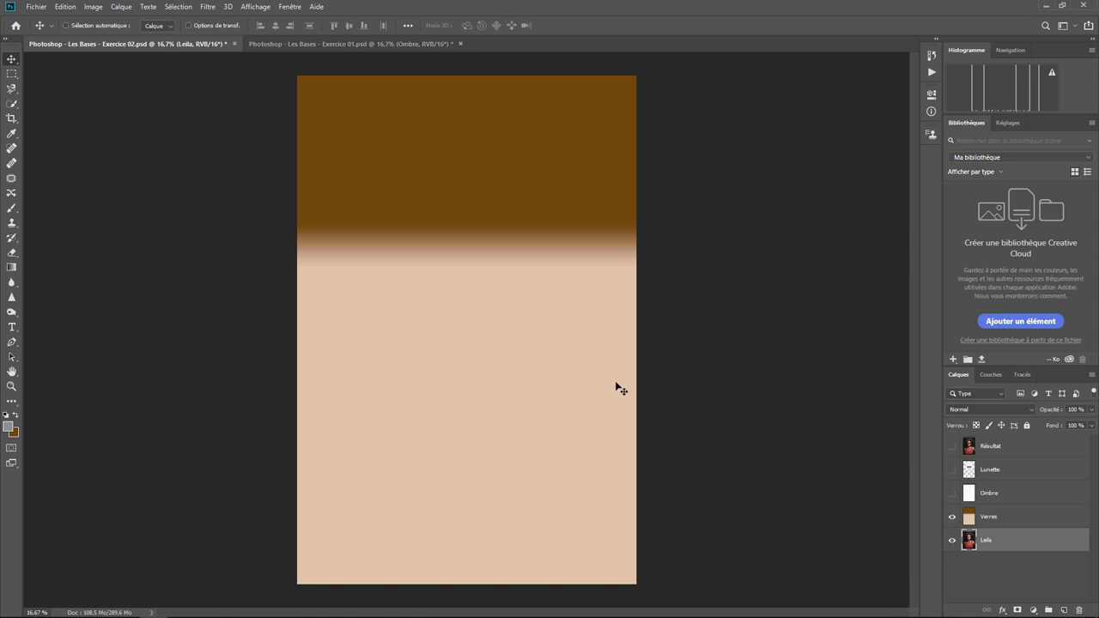
click(952, 493)
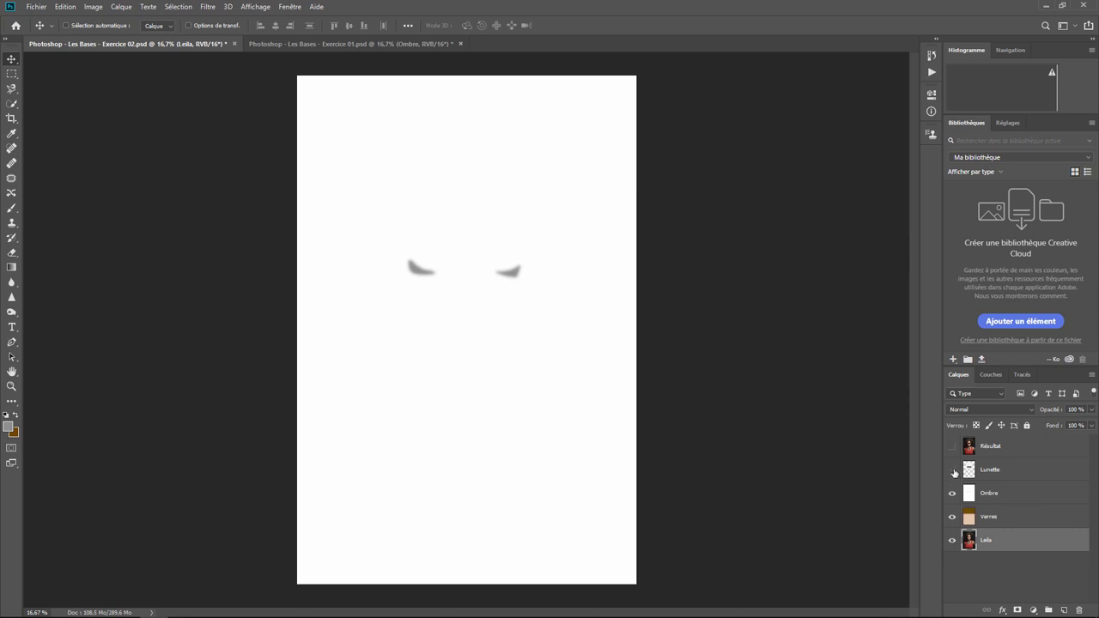
click(952, 470)
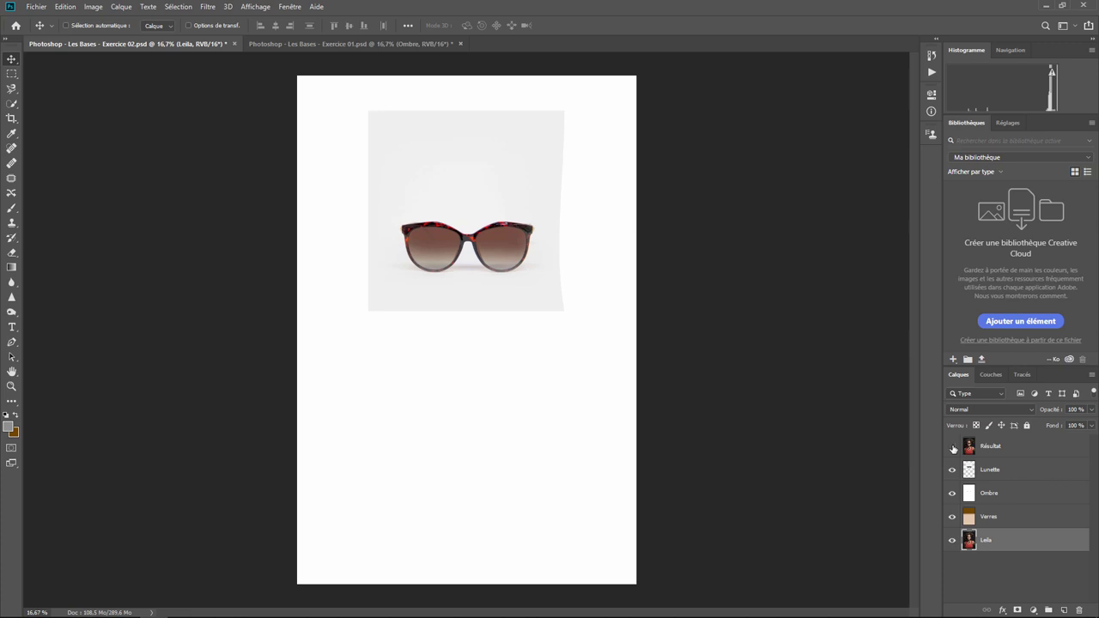
click(952, 446)
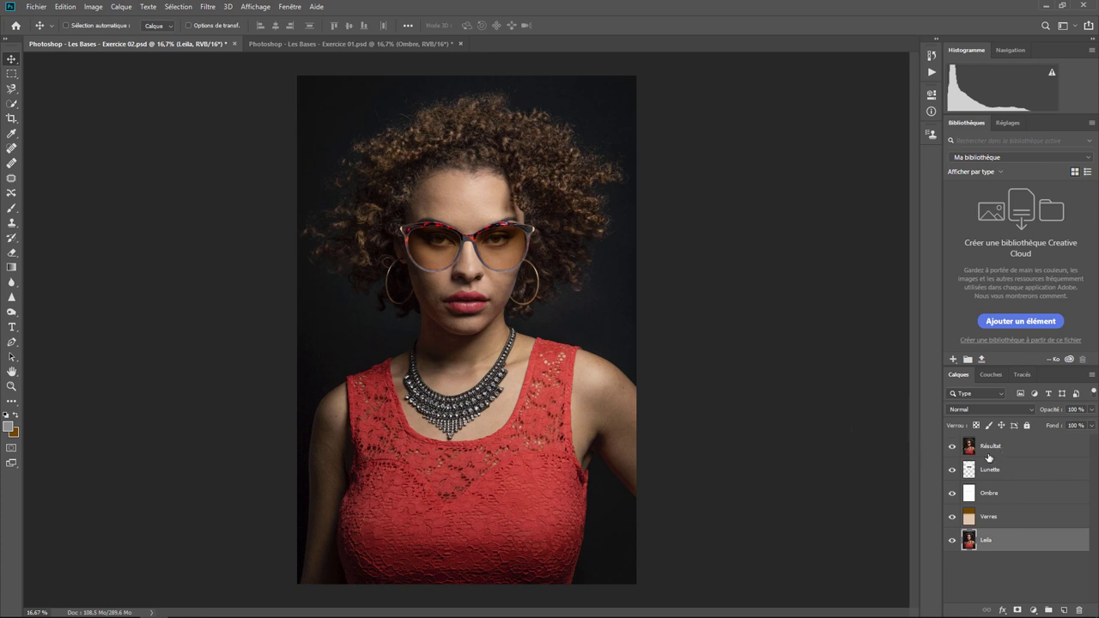
Step: Hide Résultat, Lunette, Ombre and Verres, leaving only the Leila portrait visible
click(951, 446)
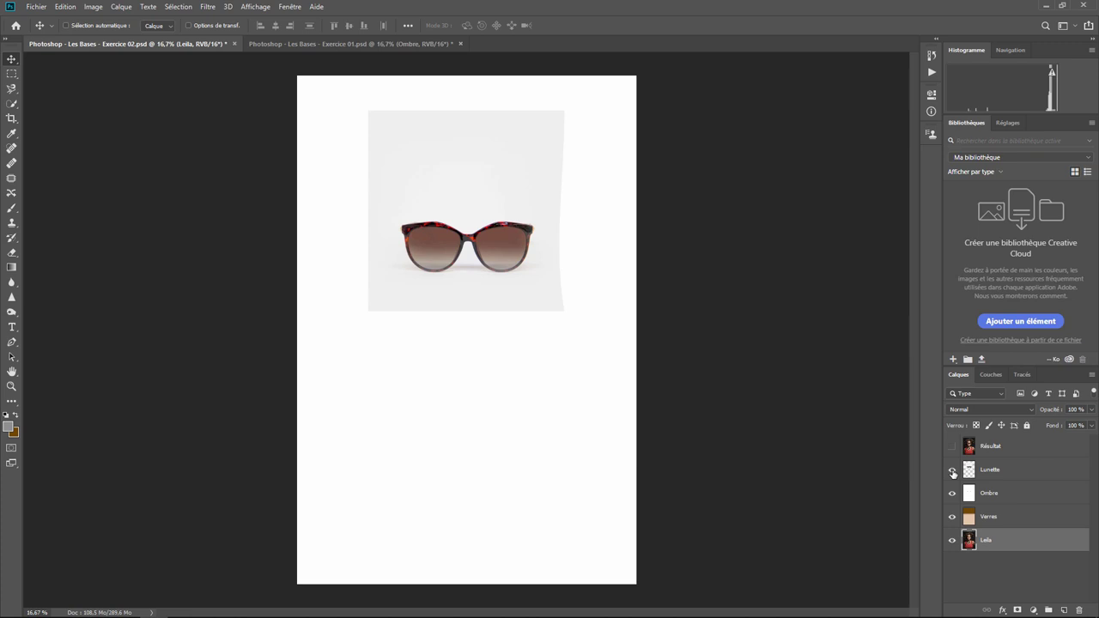
click(951, 470)
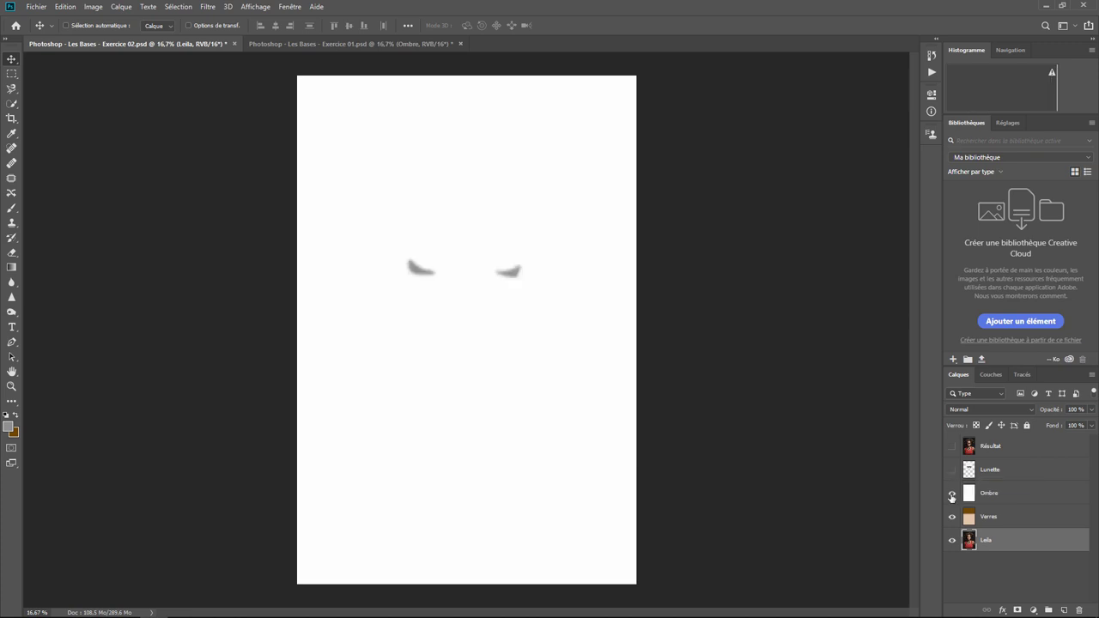
click(951, 493)
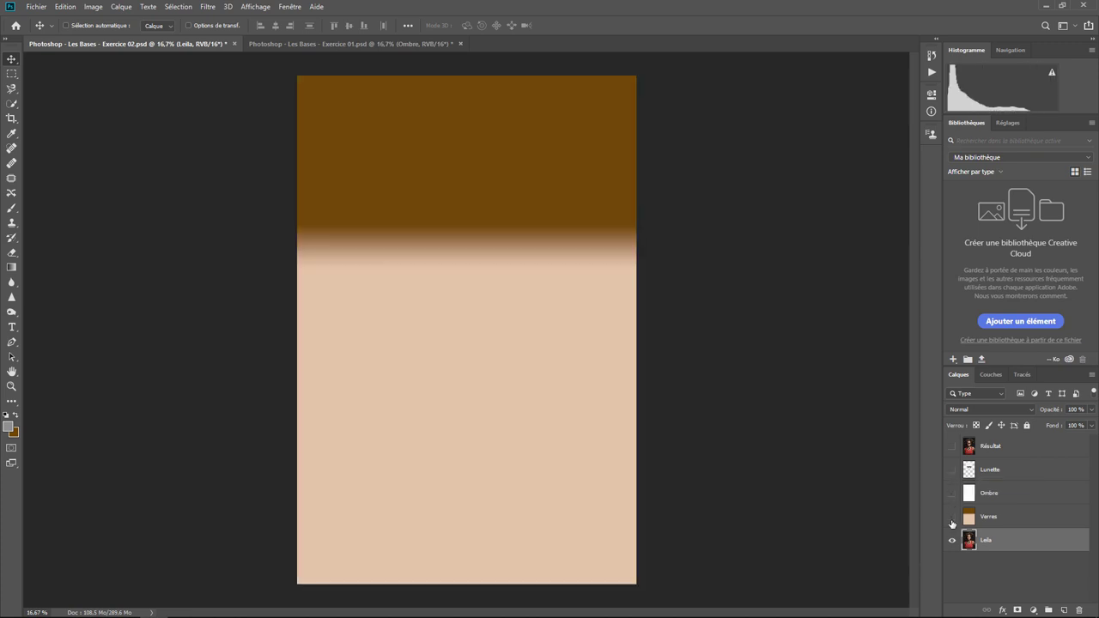
click(951, 516)
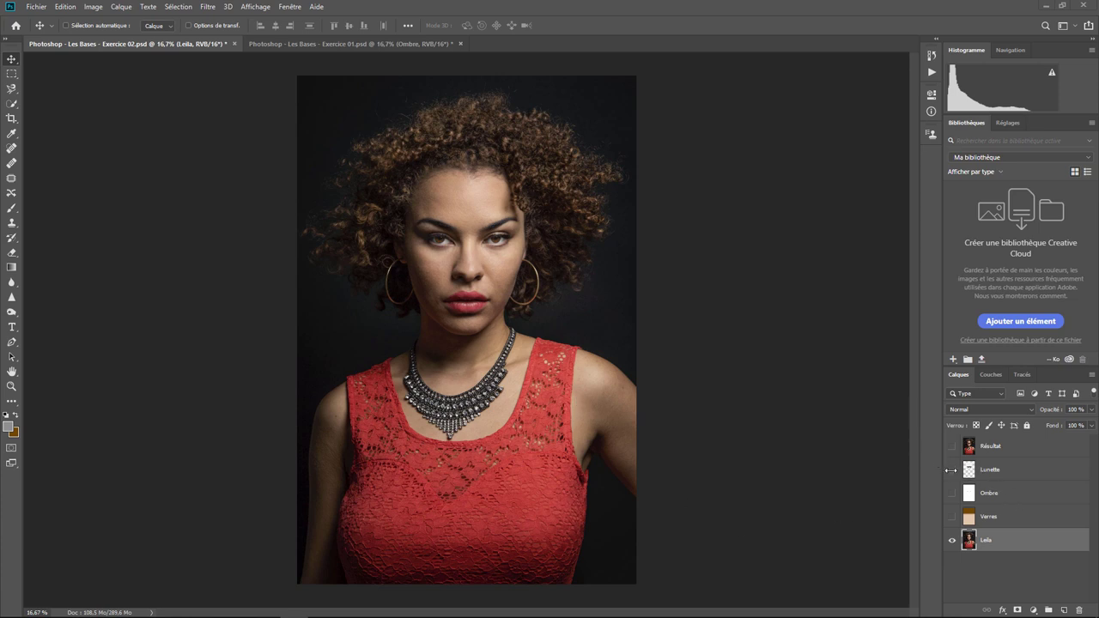
Step: Show the Lunette sunglasses layer and zoom to 66.7% with the whole pair in view
click(984, 475)
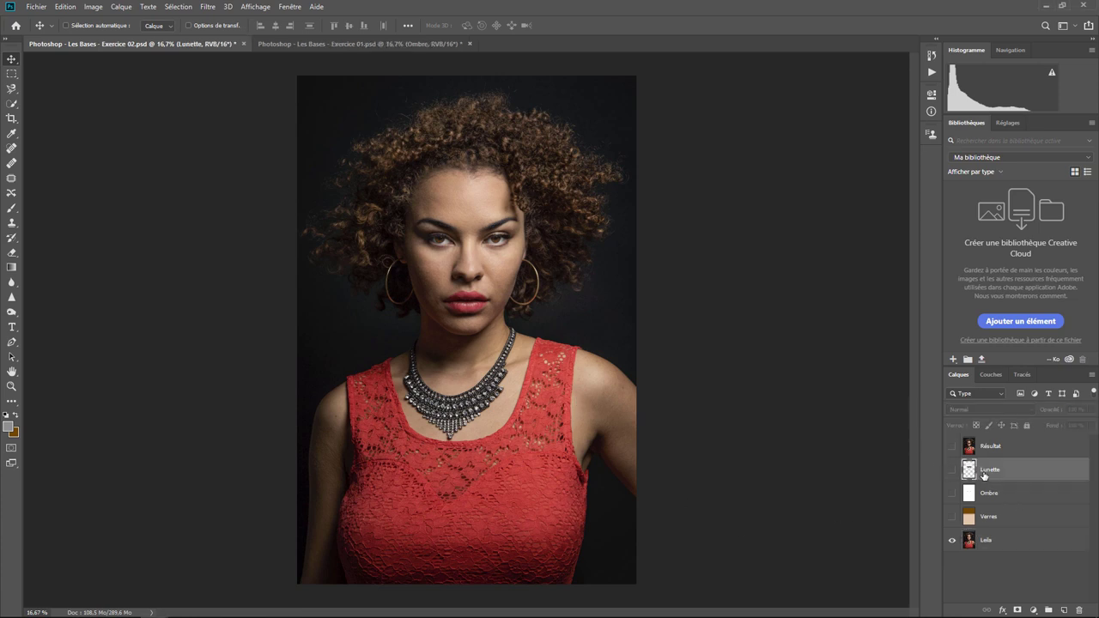
click(951, 470)
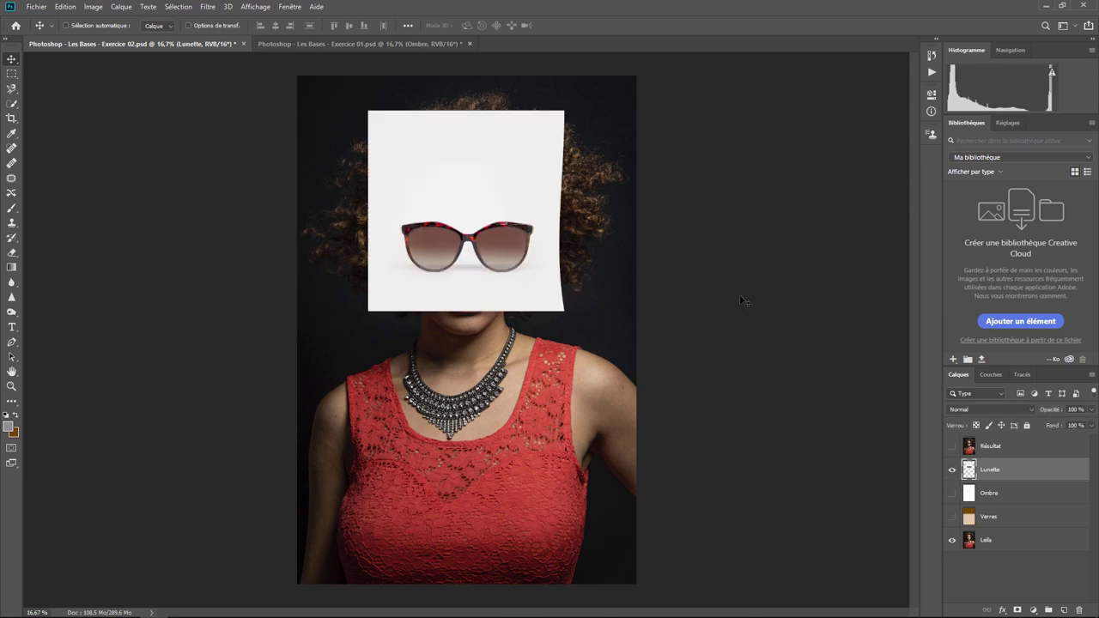
key(ctrl+plus)
key(ctrl+plus)
key(ctrl+plus)
key(ctrl+plus)
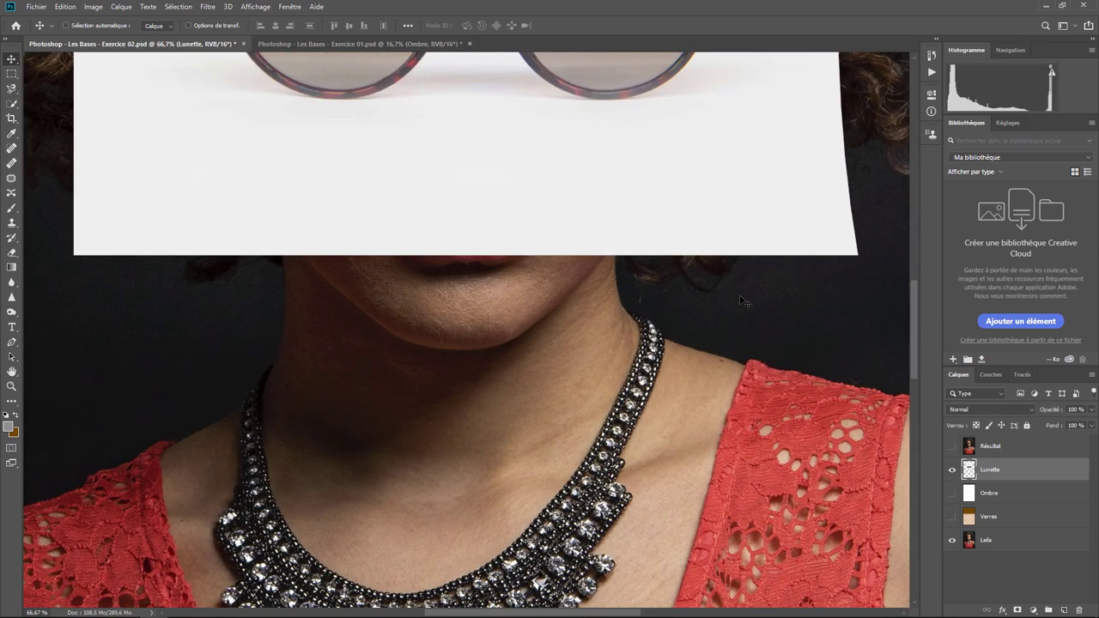
drag(521, 251, 521, 492)
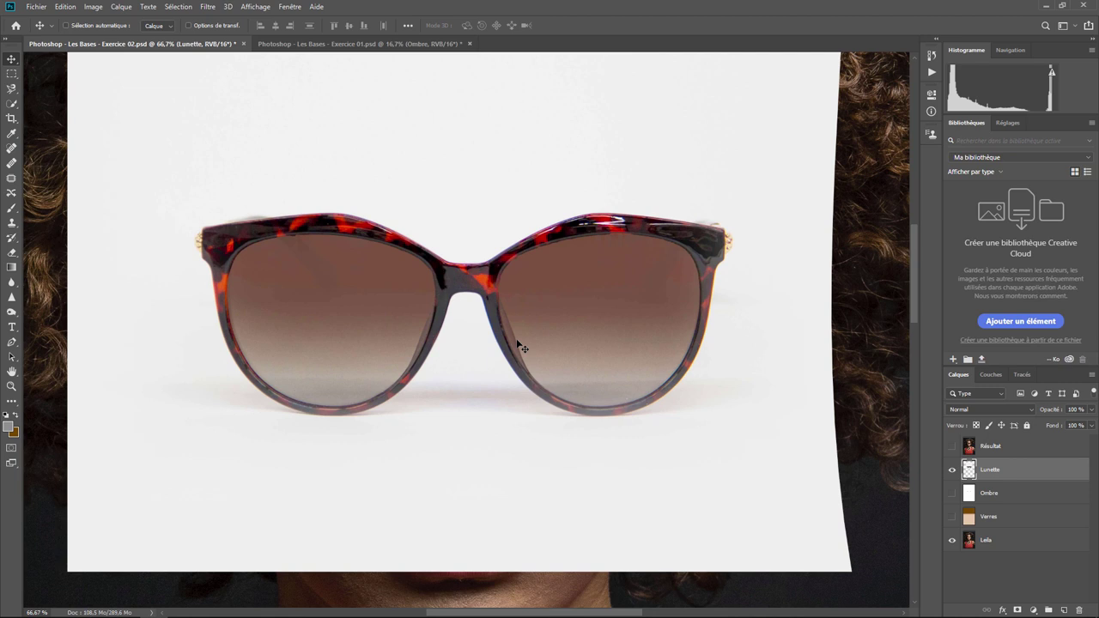
click(11, 103)
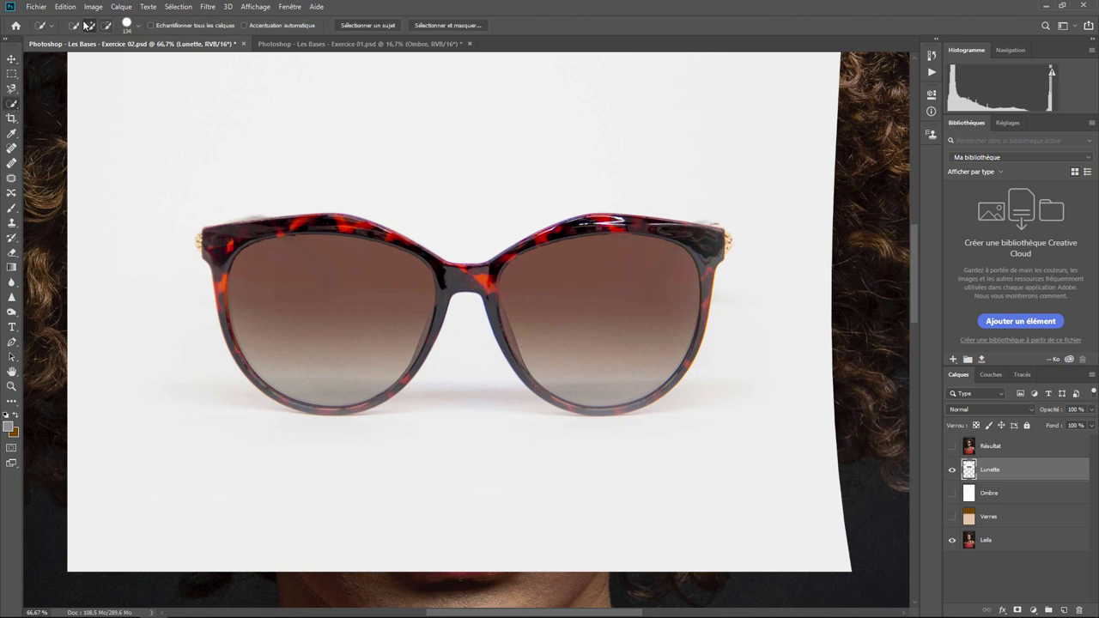
Step: Set the Quick Selection brush to 19 px and paint over the frame, removing the left lens
click(140, 31)
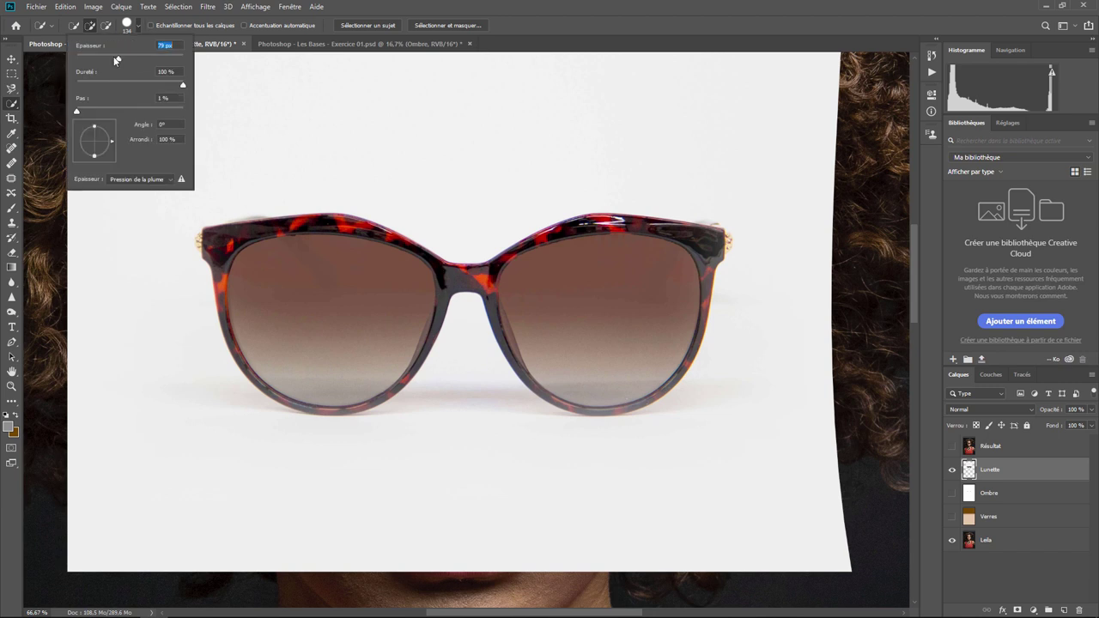
drag(116, 59, 86, 58)
drag(218, 233, 275, 232)
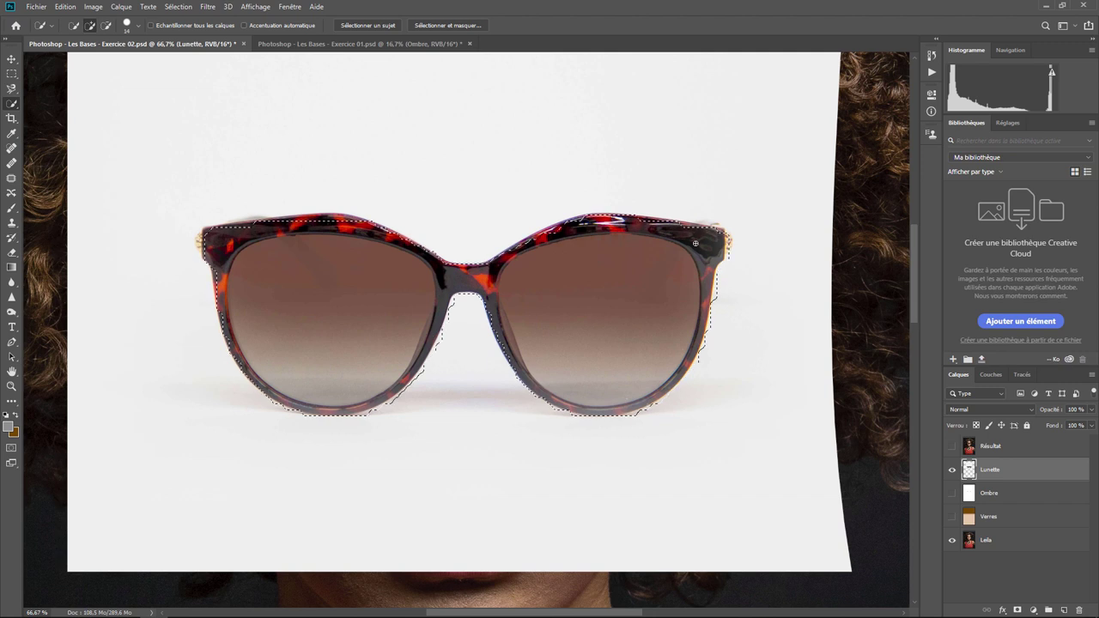
click(696, 243)
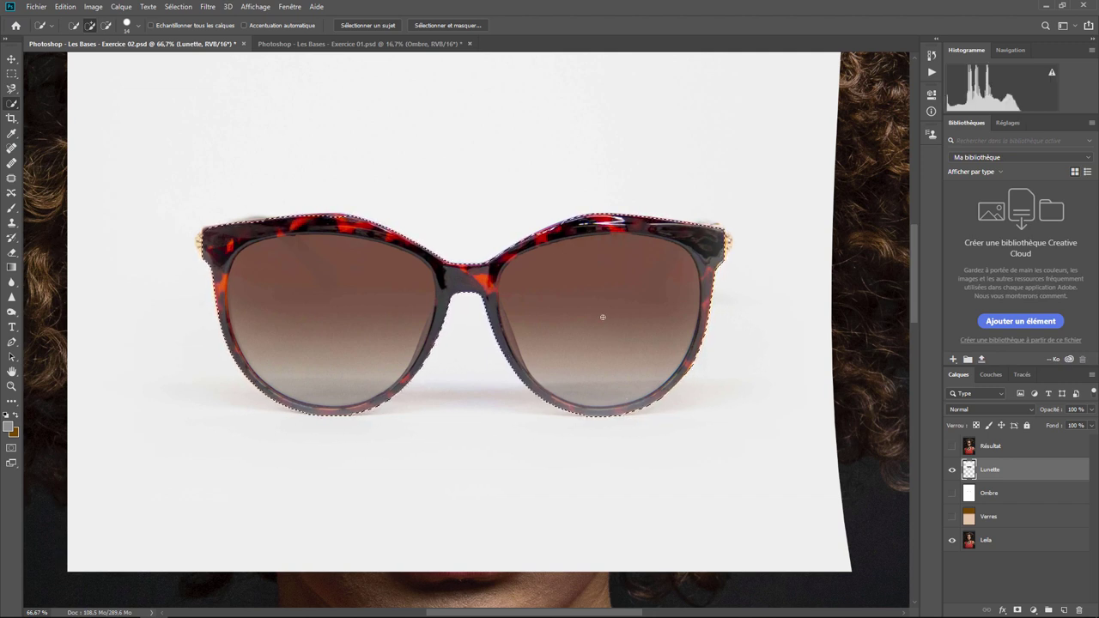
mouse_move(364, 319)
mouse_down()
mouse_move(295, 246)
mouse_move(255, 270)
mouse_up()
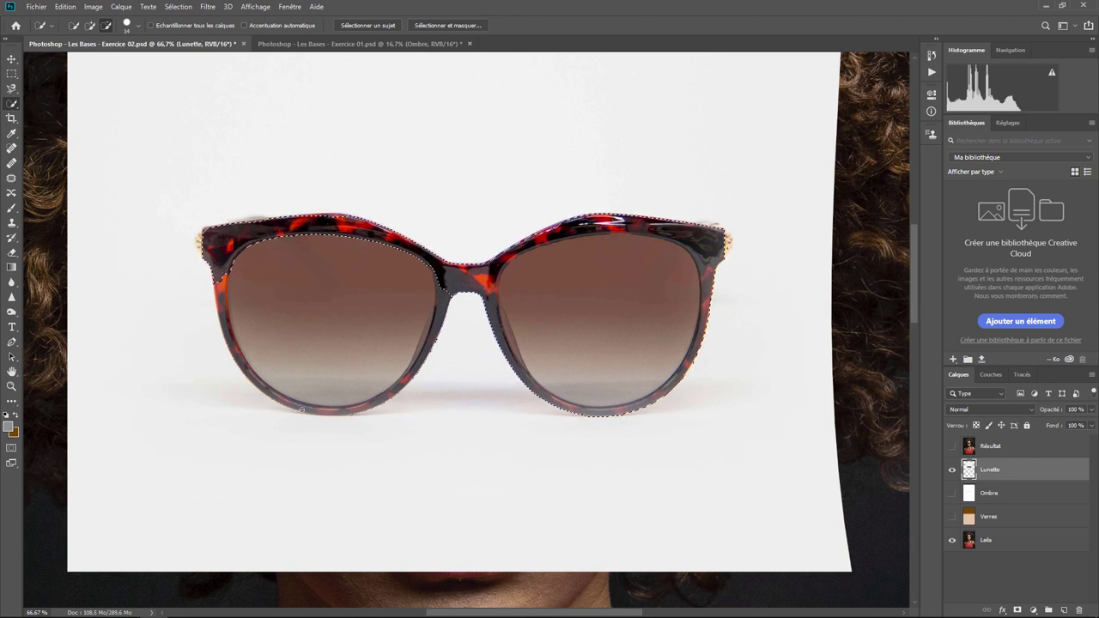
Step: Add missed frame and rim areas, then discard the trial selection with Ctrl+D
key(alt)
drag(443, 295, 438, 318)
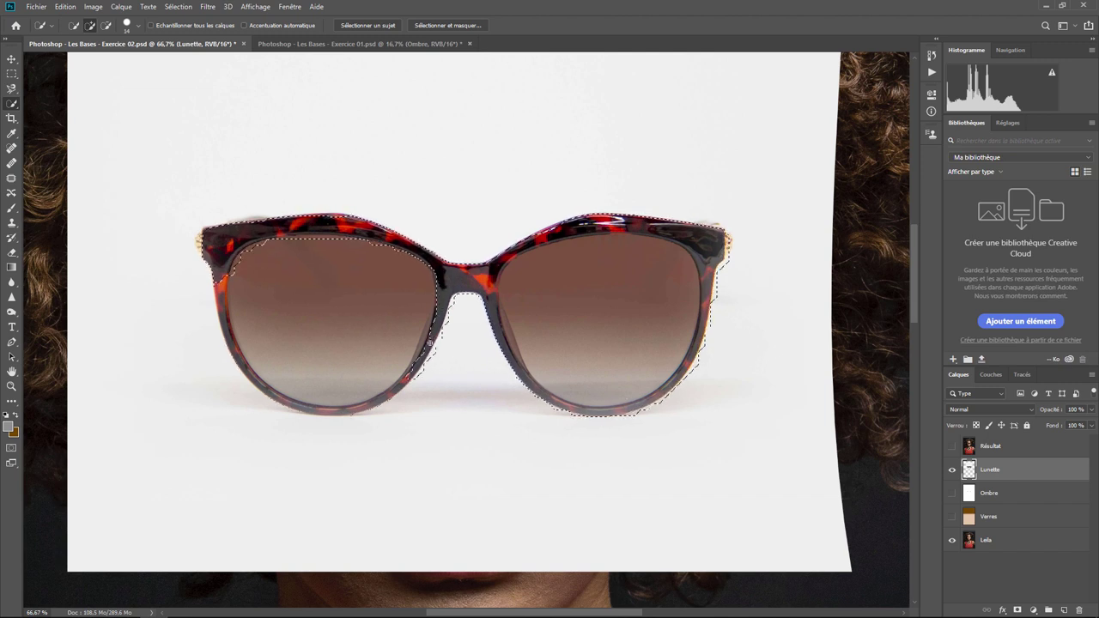
drag(413, 374, 388, 397)
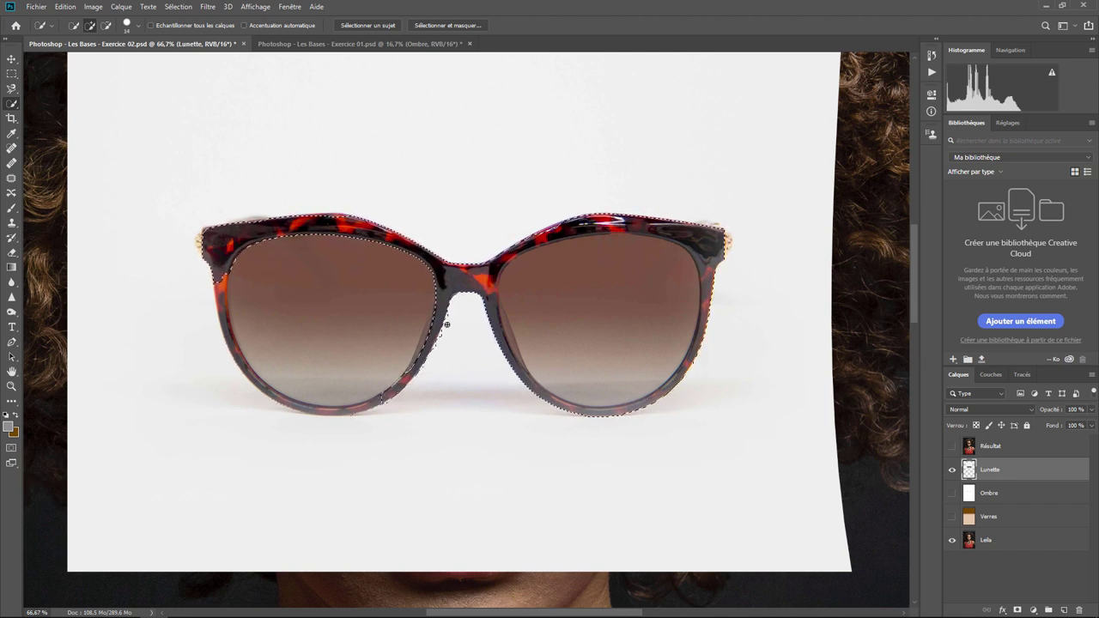
click(474, 351)
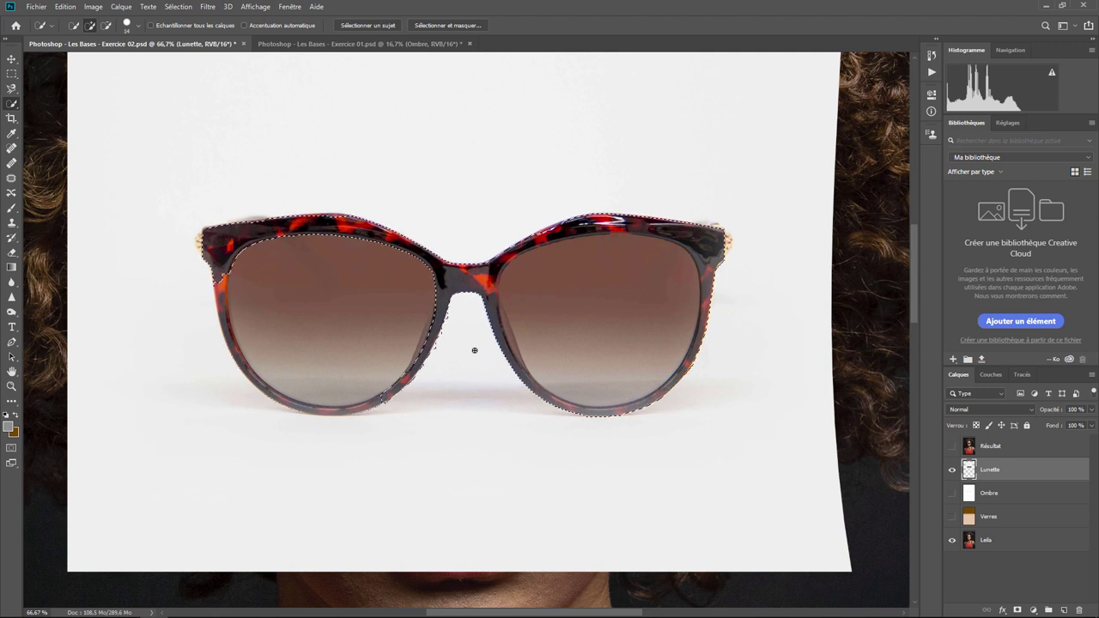
key(ctrl+d)
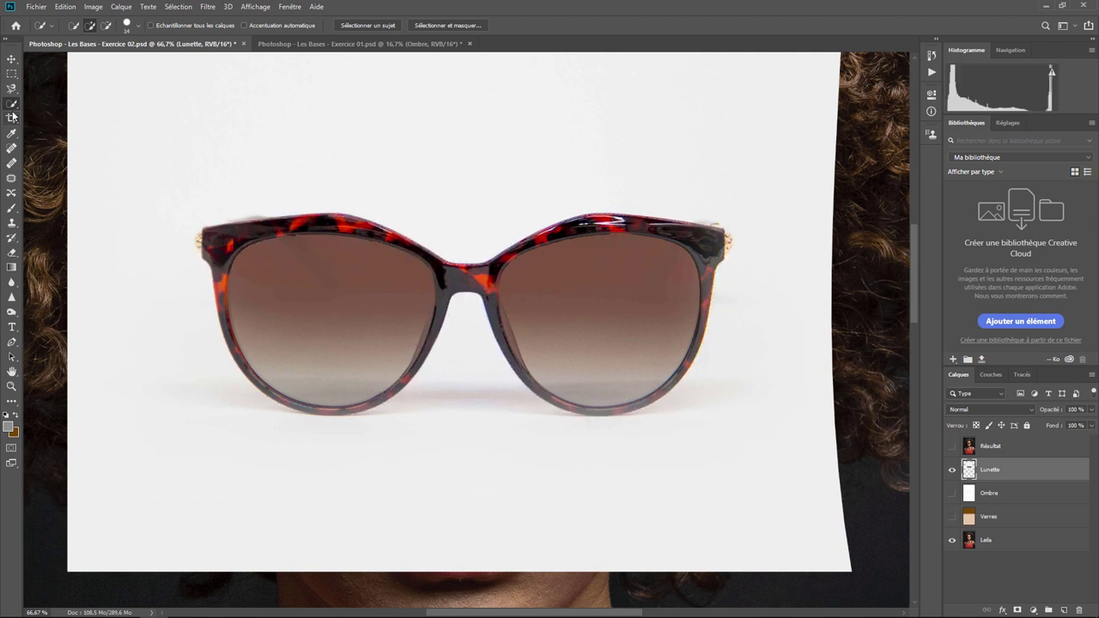
click(12, 90)
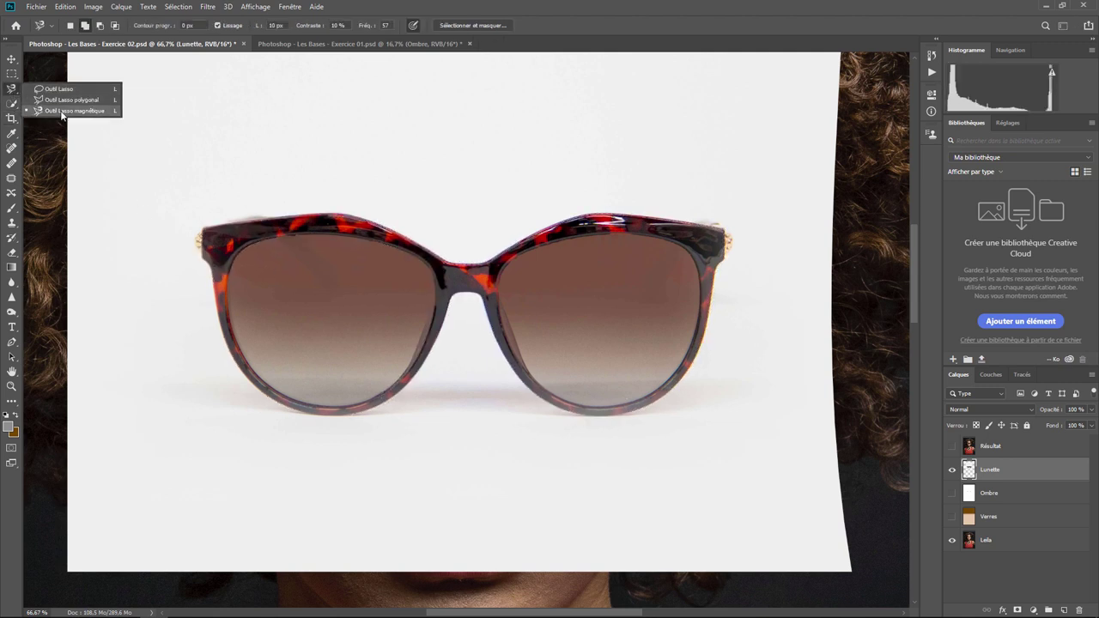
Step: Trace the Magnetic Lasso around the glasses' outer edge starting from the left corner
click(61, 111)
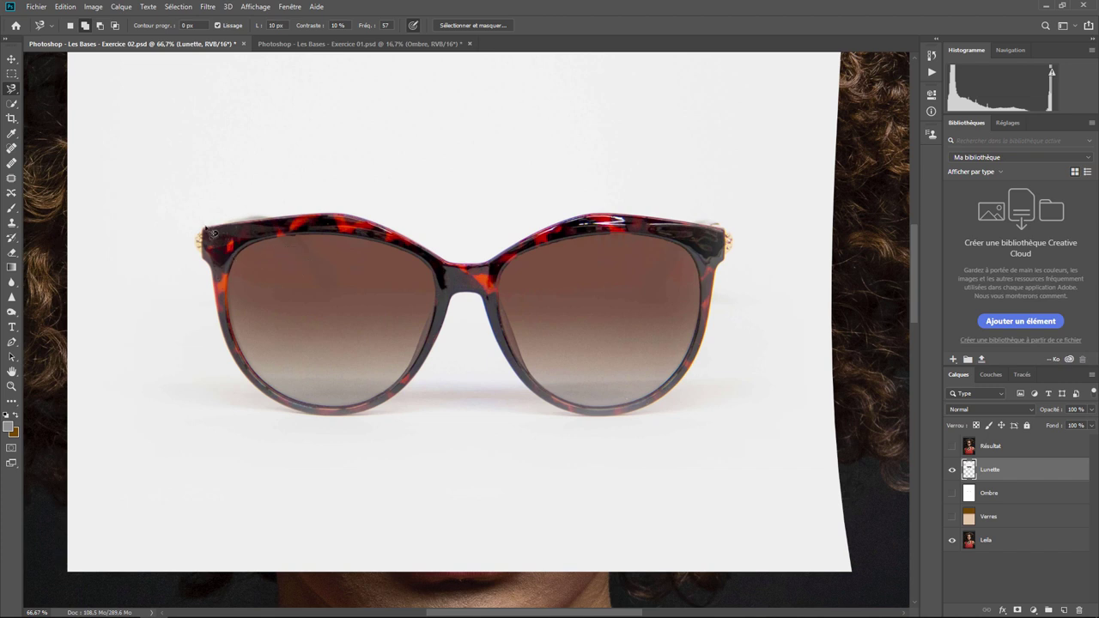
click(212, 235)
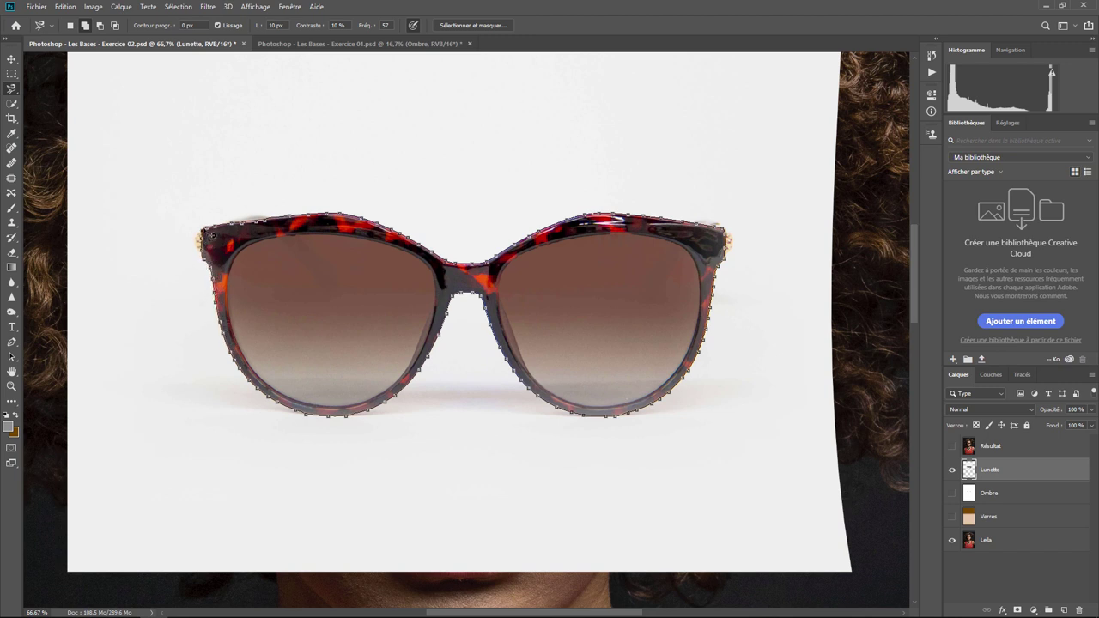
click(211, 235)
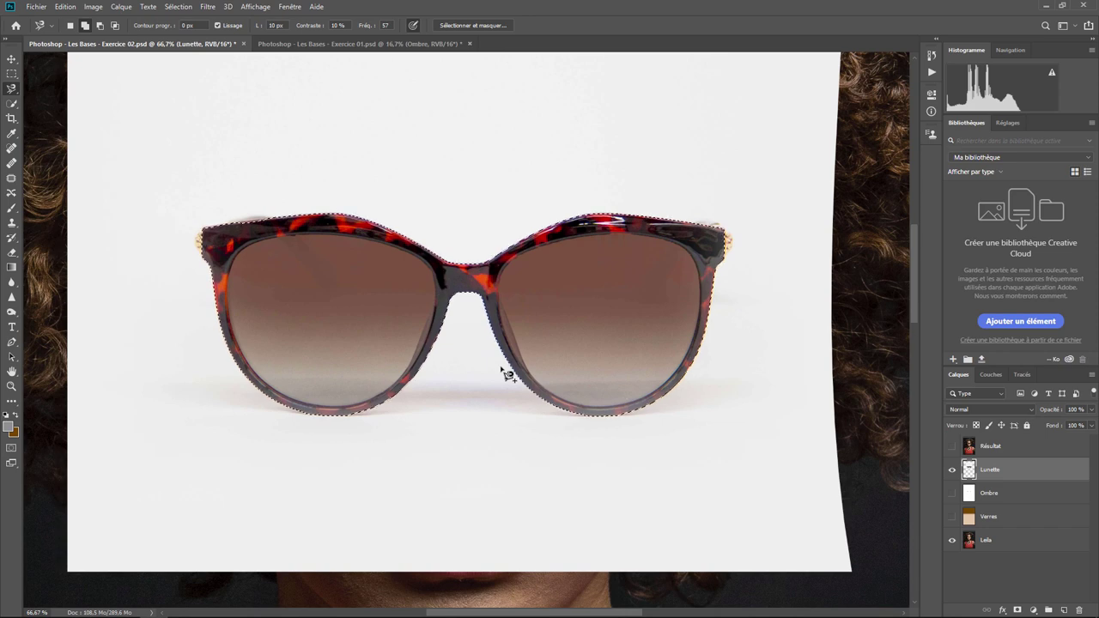
Step: At 200%, follow the outline around the right lens, bridge and left lens, then close it
key(ctrl+plus)
key(ctrl+plus)
drag(650, 91, 449, 257)
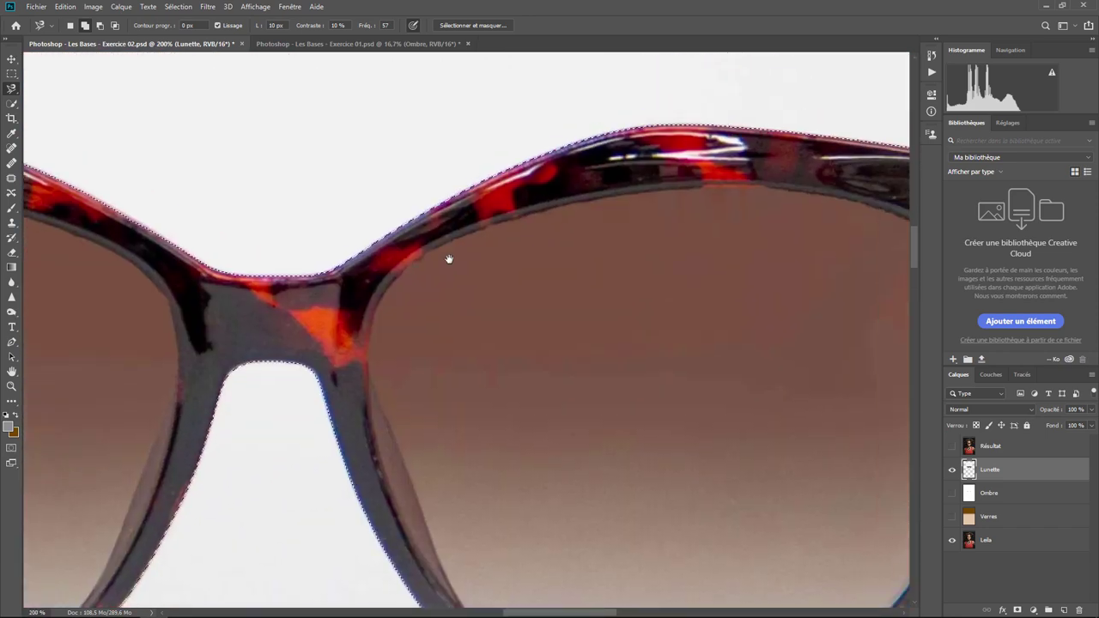
mouse_move(824, 257)
mouse_down()
mouse_move(744, 284)
mouse_move(743, 364)
mouse_move(755, 123)
mouse_up()
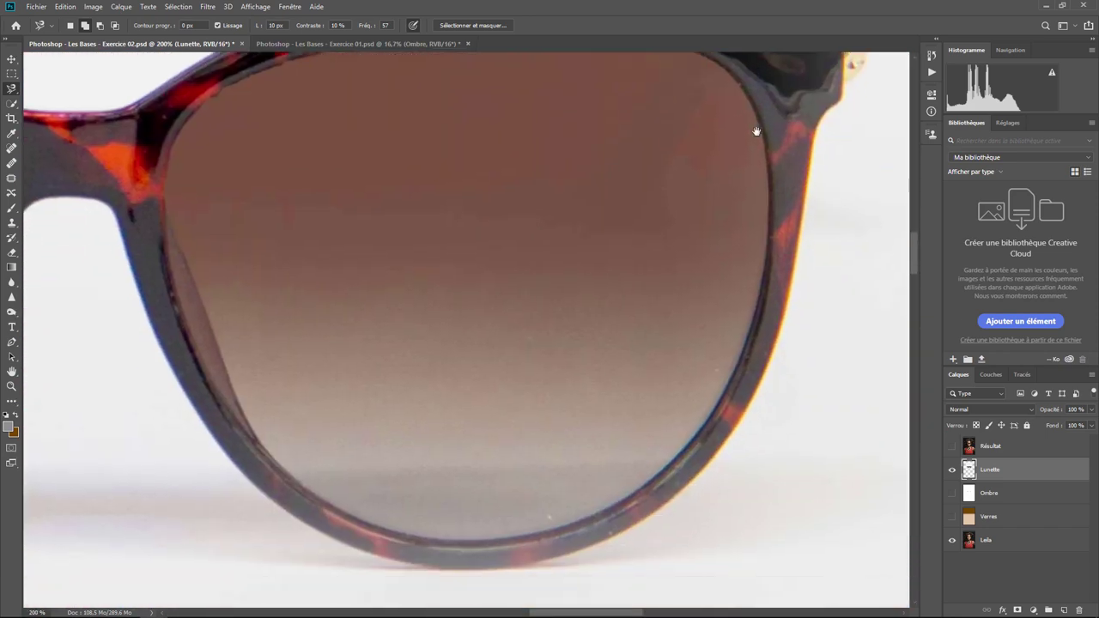
drag(636, 507, 627, 245)
drag(343, 162, 498, 292)
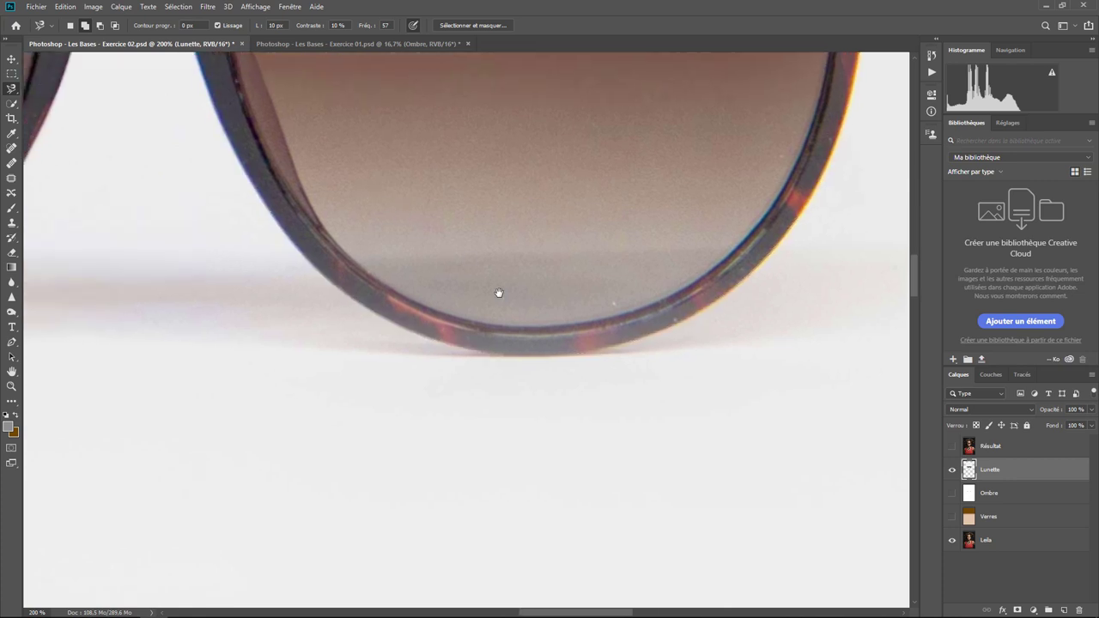
drag(418, 241, 537, 212)
drag(404, 383, 471, 240)
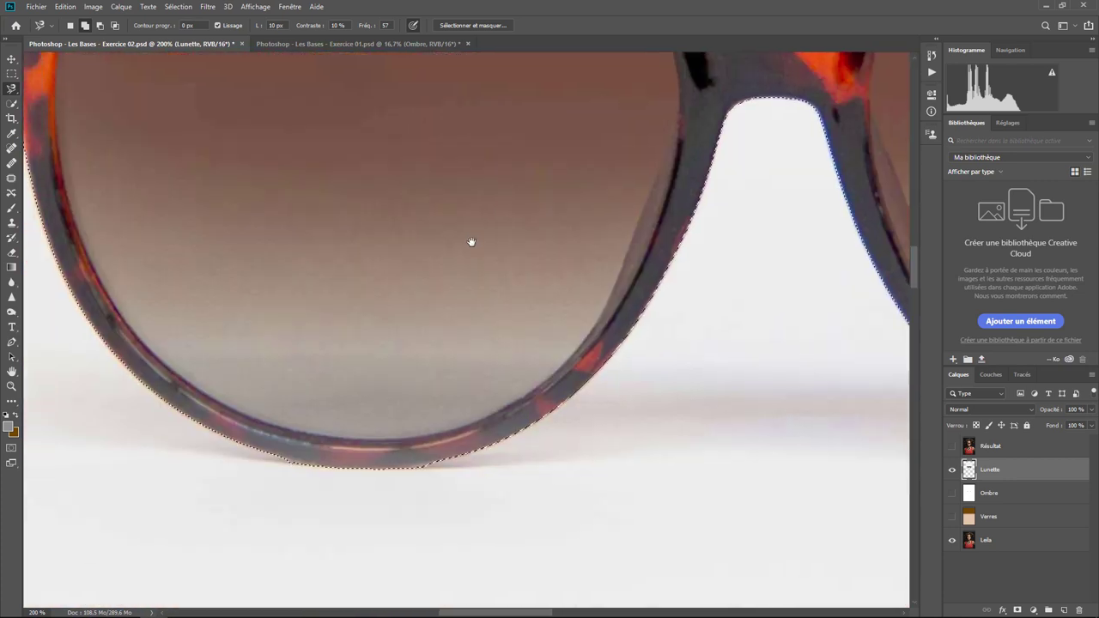
drag(246, 250, 336, 332)
drag(243, 163, 309, 223)
key(Return)
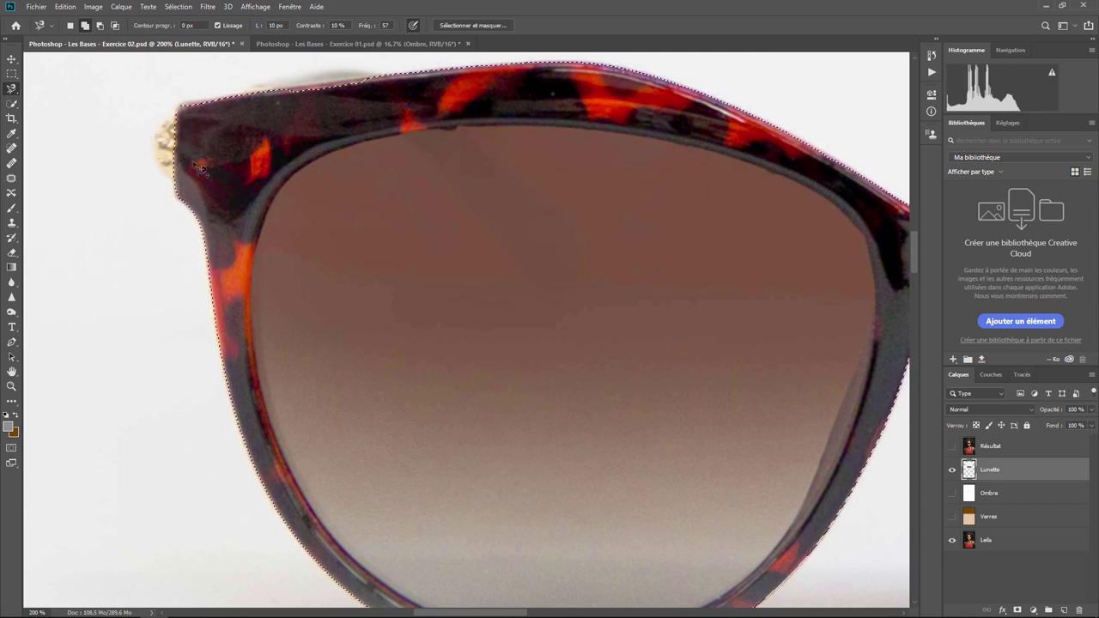
Step: Brush the left and right gold hinges into the glasses selection, then zoom out to fit
click(11, 103)
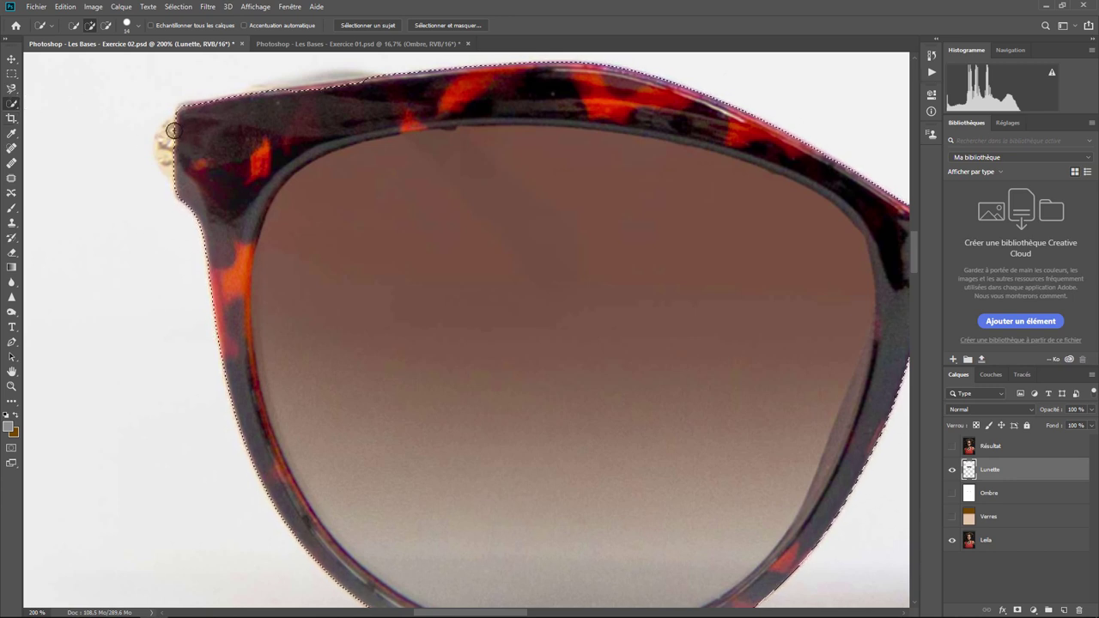
drag(174, 130, 172, 162)
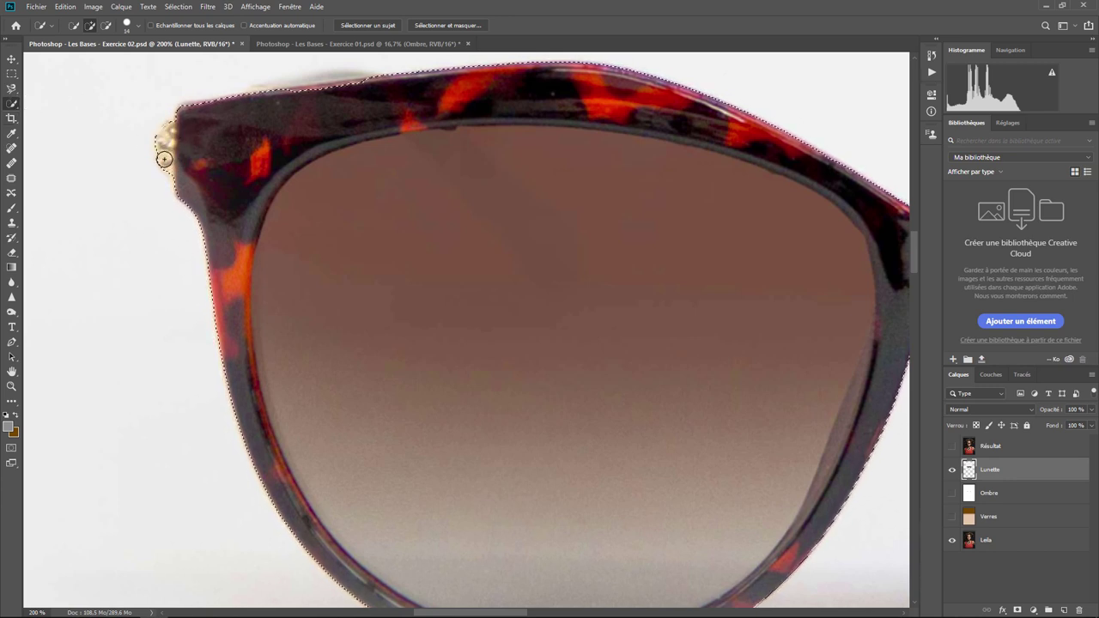
drag(863, 221, 309, 266)
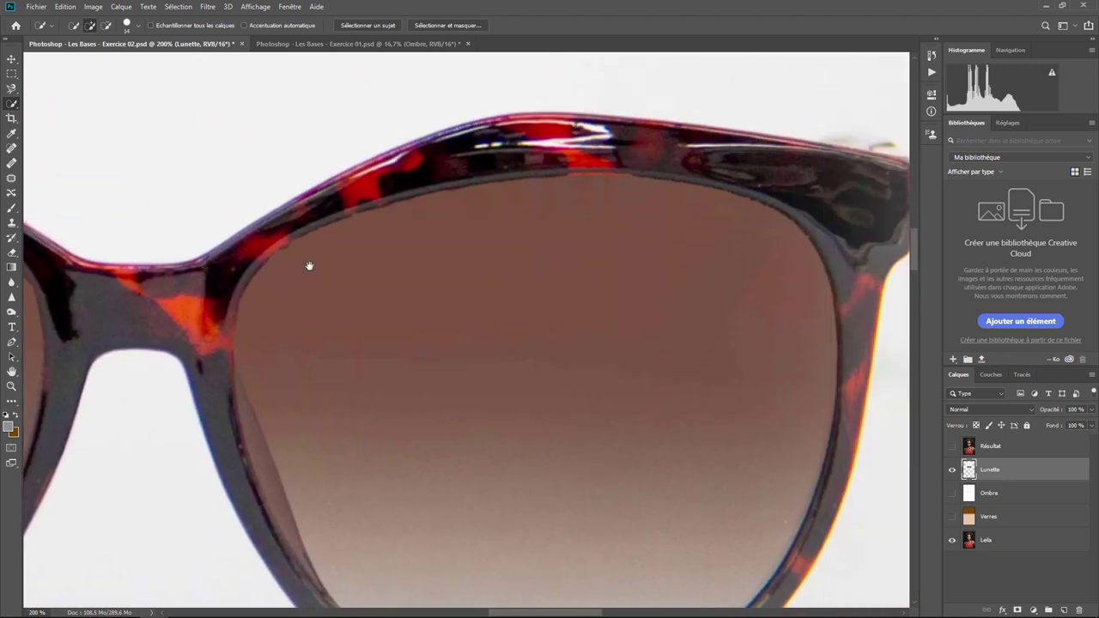
click(382, 212)
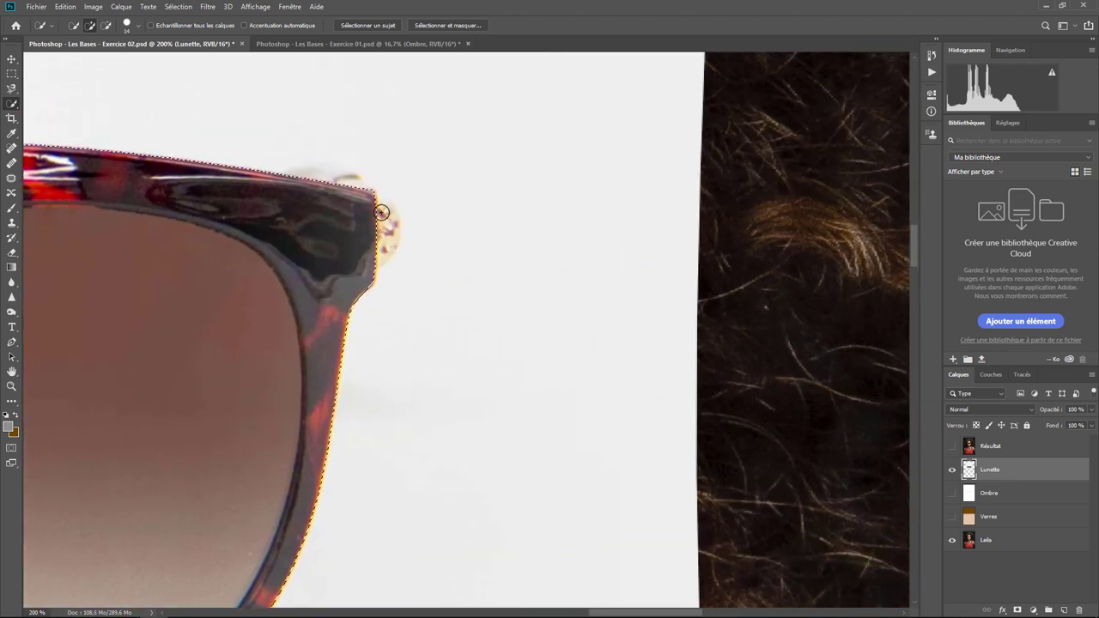
drag(382, 212, 363, 282)
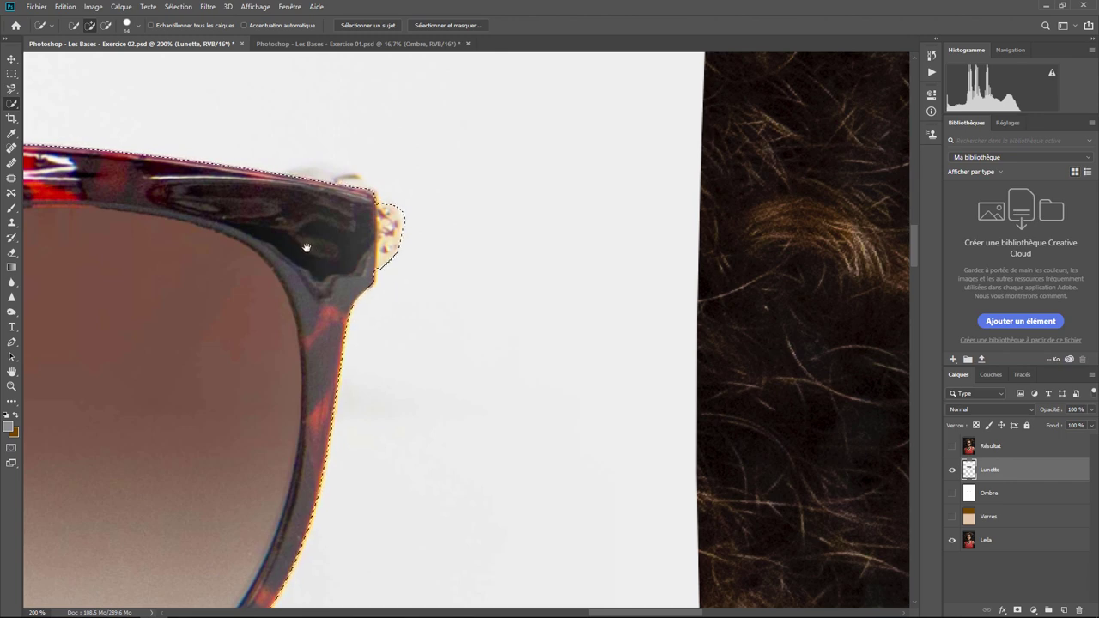
mouse_move(307, 248)
mouse_down()
mouse_move(510, 245)
mouse_move(793, 183)
mouse_move(776, 204)
mouse_up()
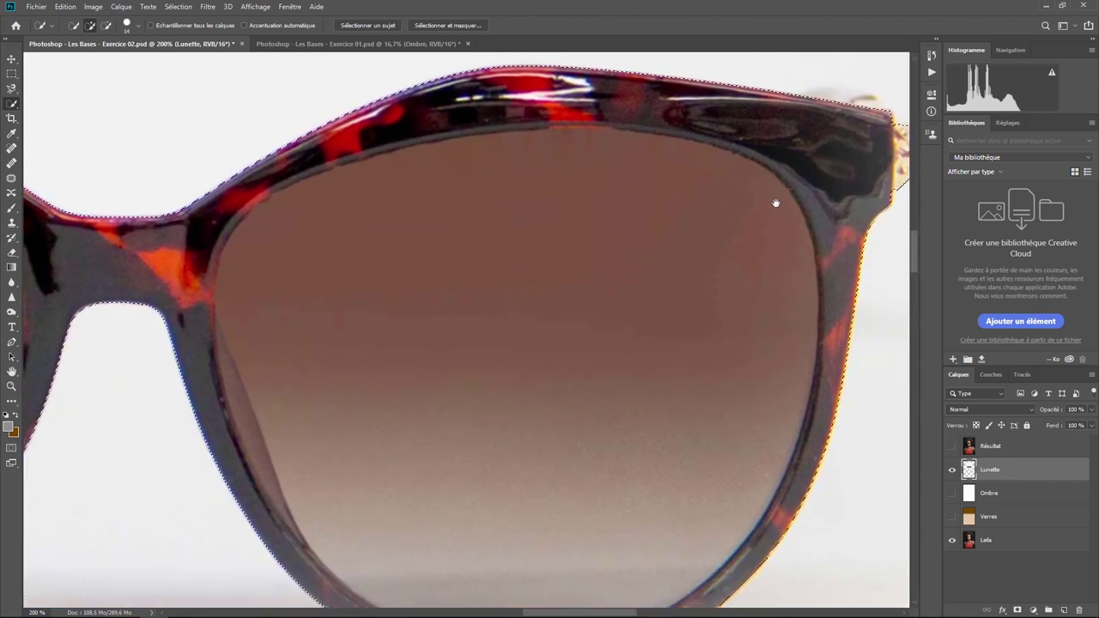
key(ctrl+minus)
key(ctrl+minus)
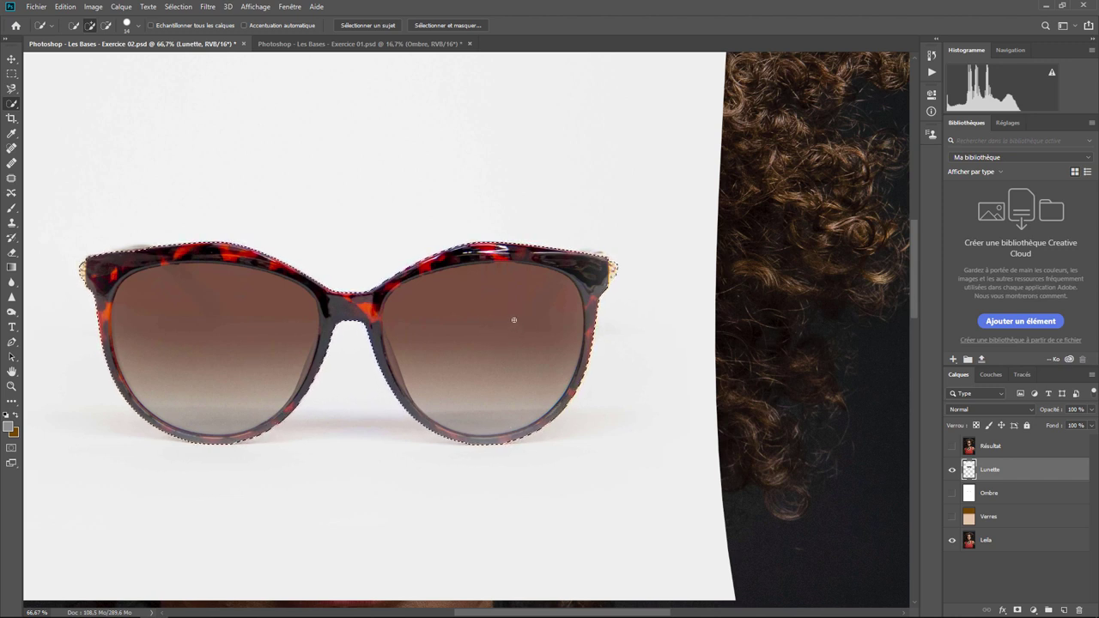
Step: Trace out both lenses with the Magnetic Lasso in Subtract mode, then zoom to 200%
click(11, 88)
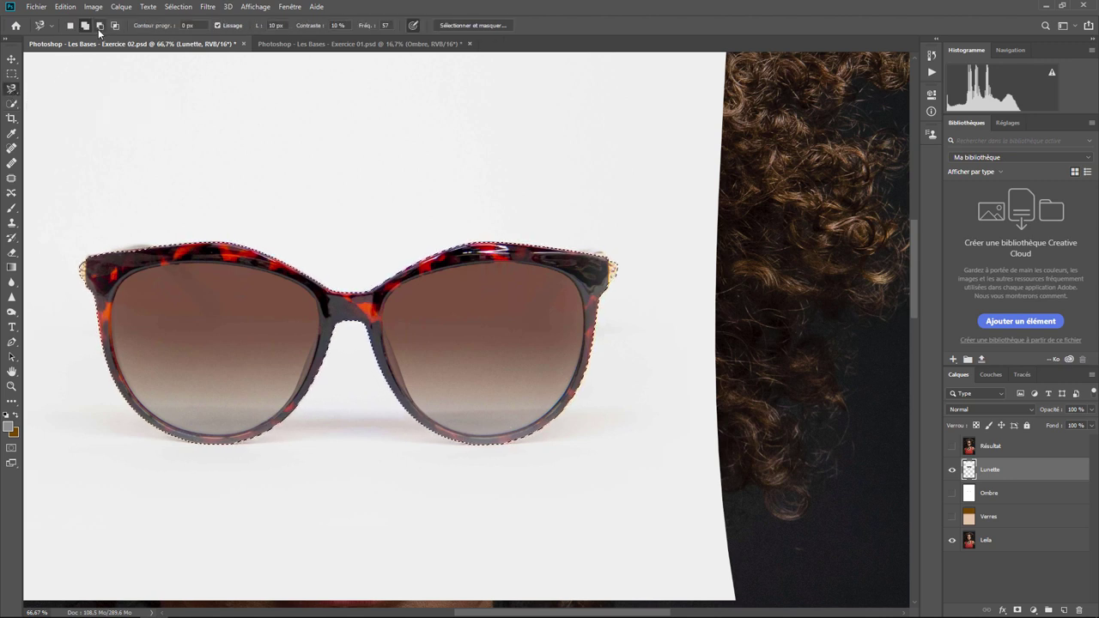
click(100, 28)
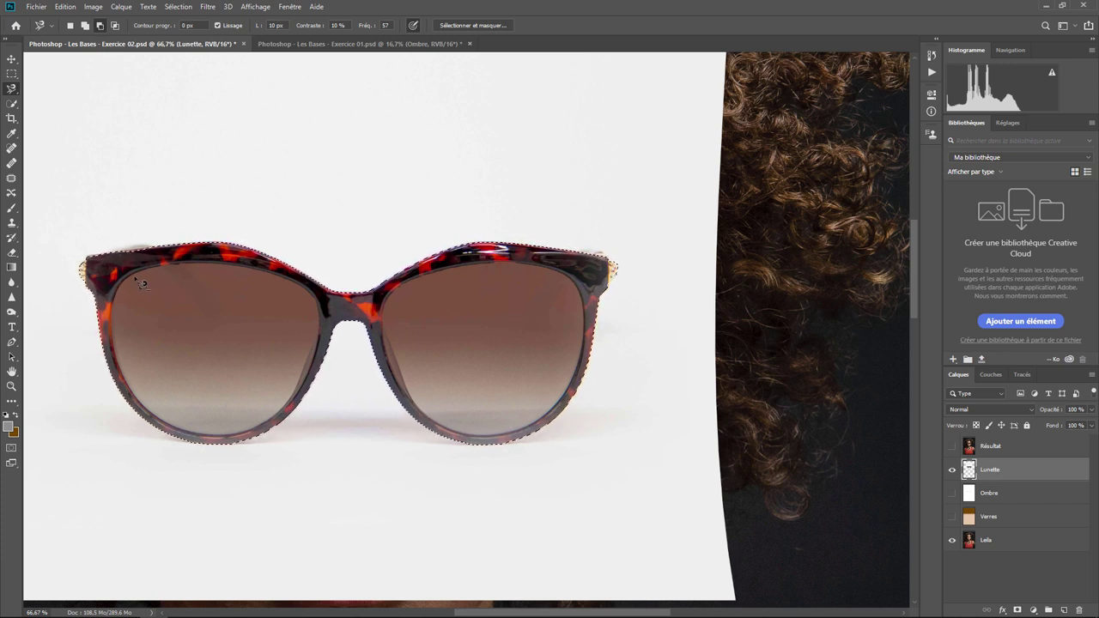
mouse_move(191, 275)
mouse_down()
mouse_move(271, 282)
mouse_move(316, 365)
mouse_move(276, 424)
mouse_move(213, 437)
mouse_move(148, 416)
mouse_move(119, 340)
mouse_move(123, 296)
mouse_move(142, 278)
mouse_up()
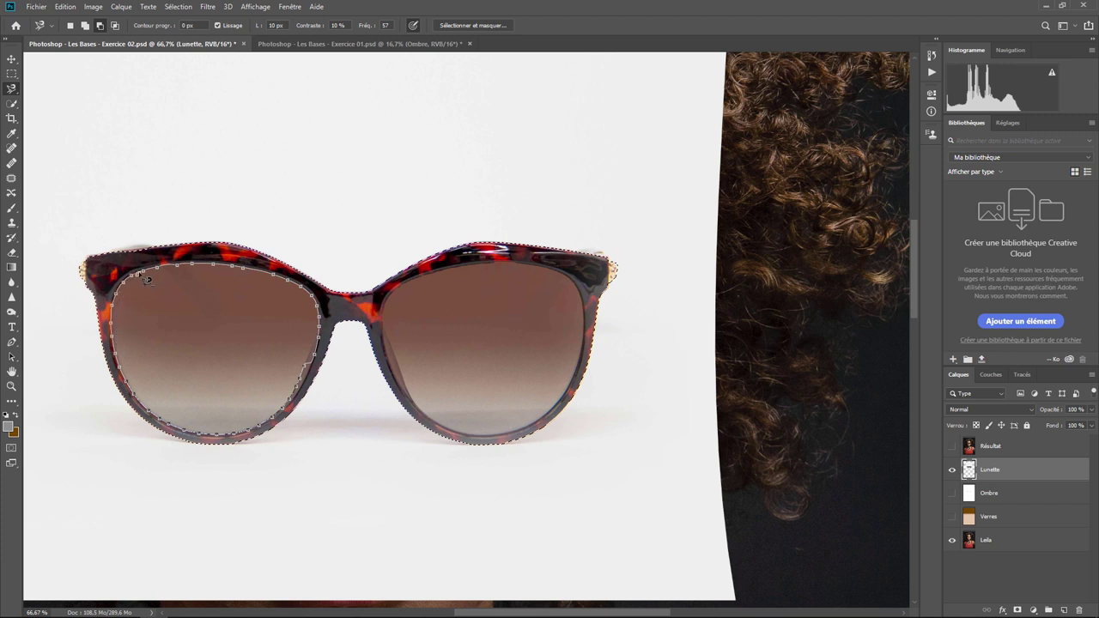
click(146, 279)
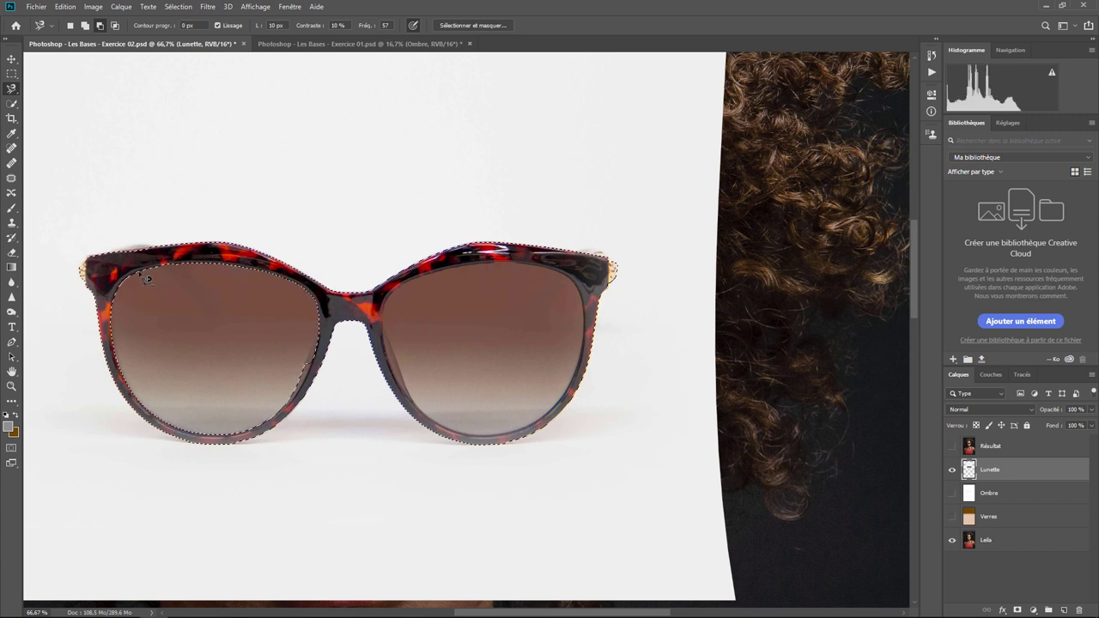
click(413, 282)
drag(534, 272, 583, 319)
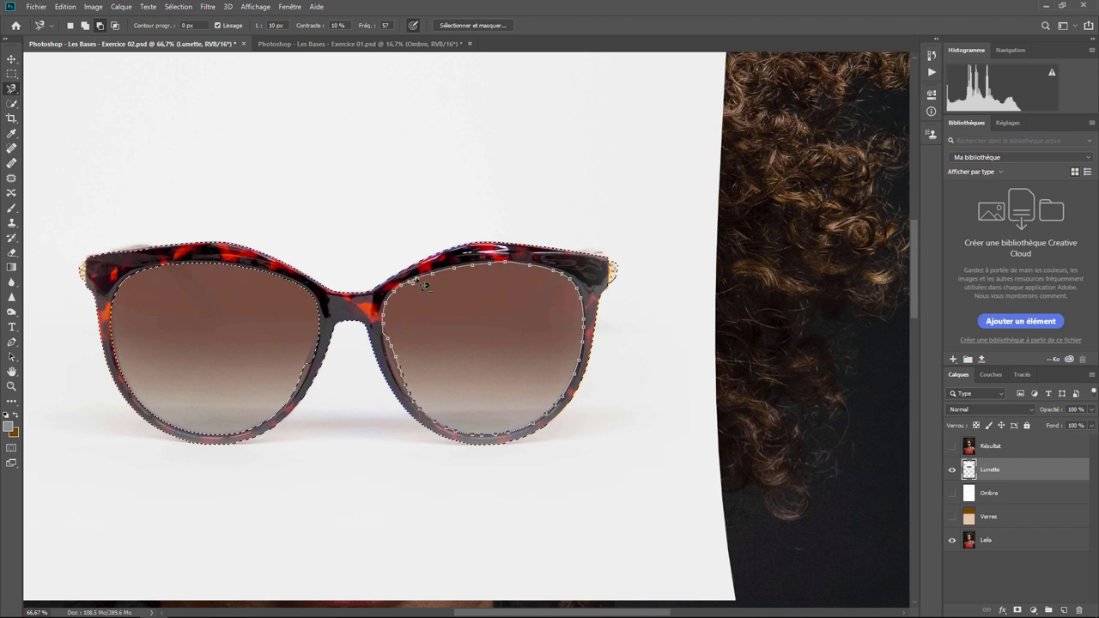
click(418, 280)
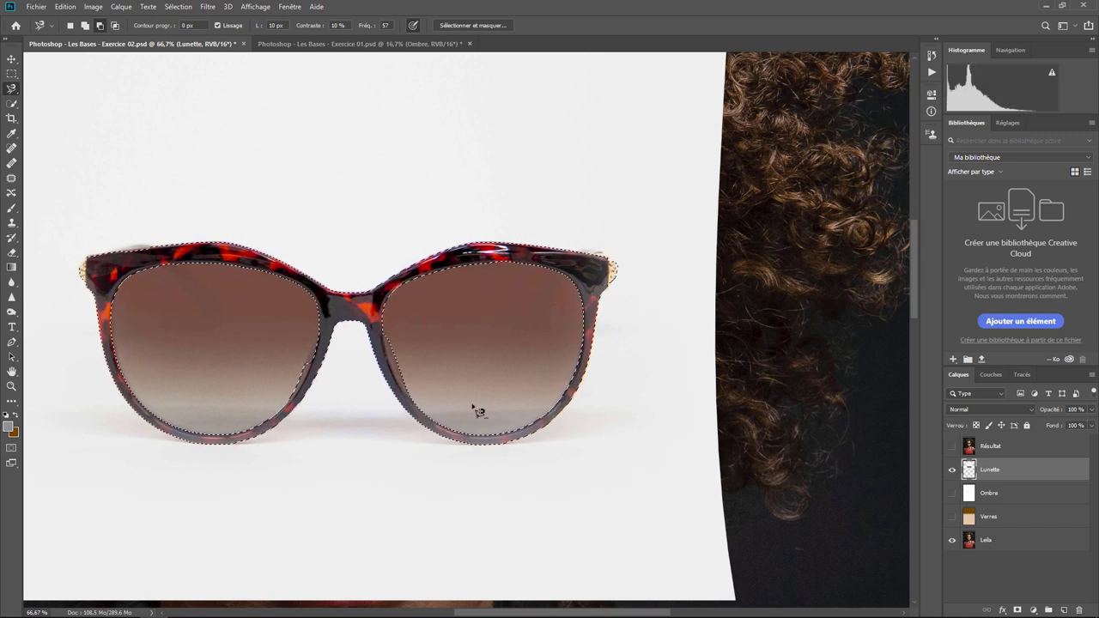
key(ctrl+plus)
key(ctrl+plus)
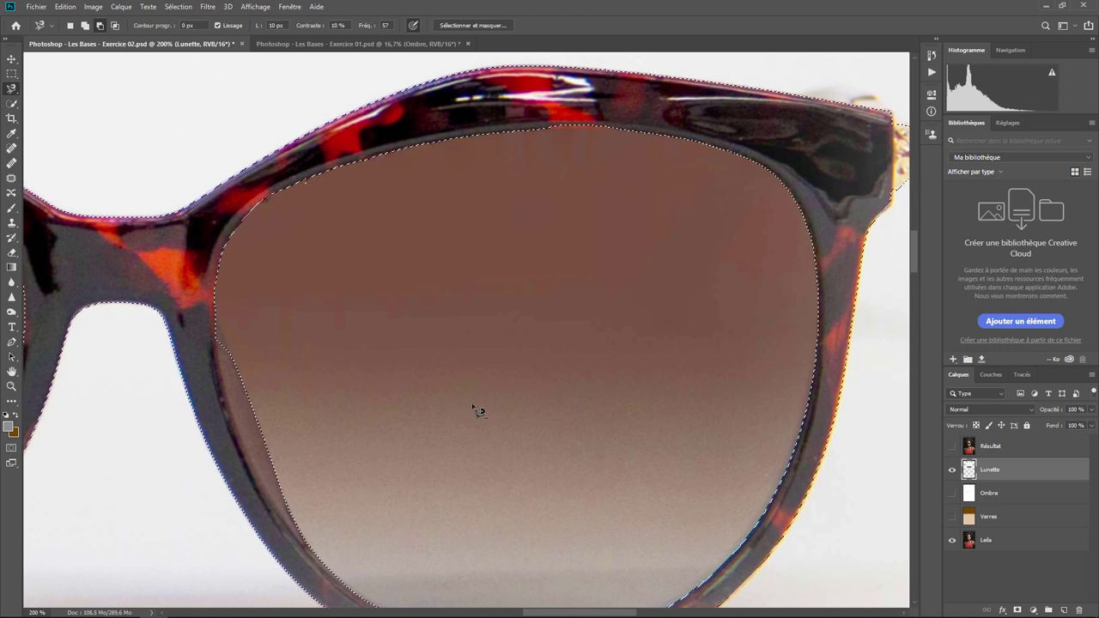
Step: Add a thin sliver of frame beside the nose bridge to the selection
drag(456, 430, 721, 310)
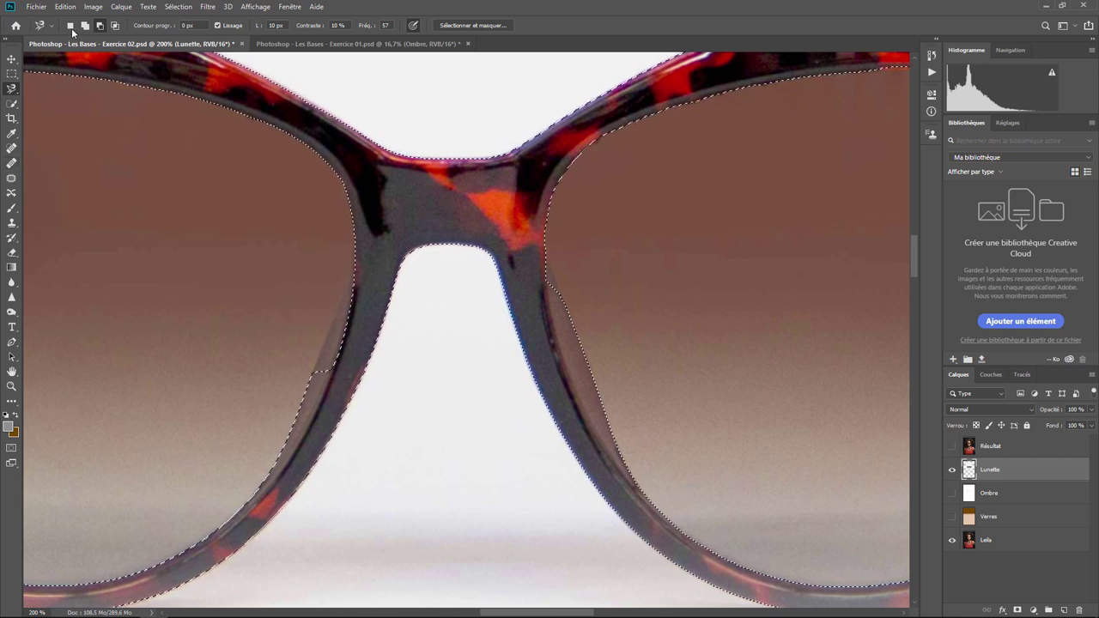
click(85, 25)
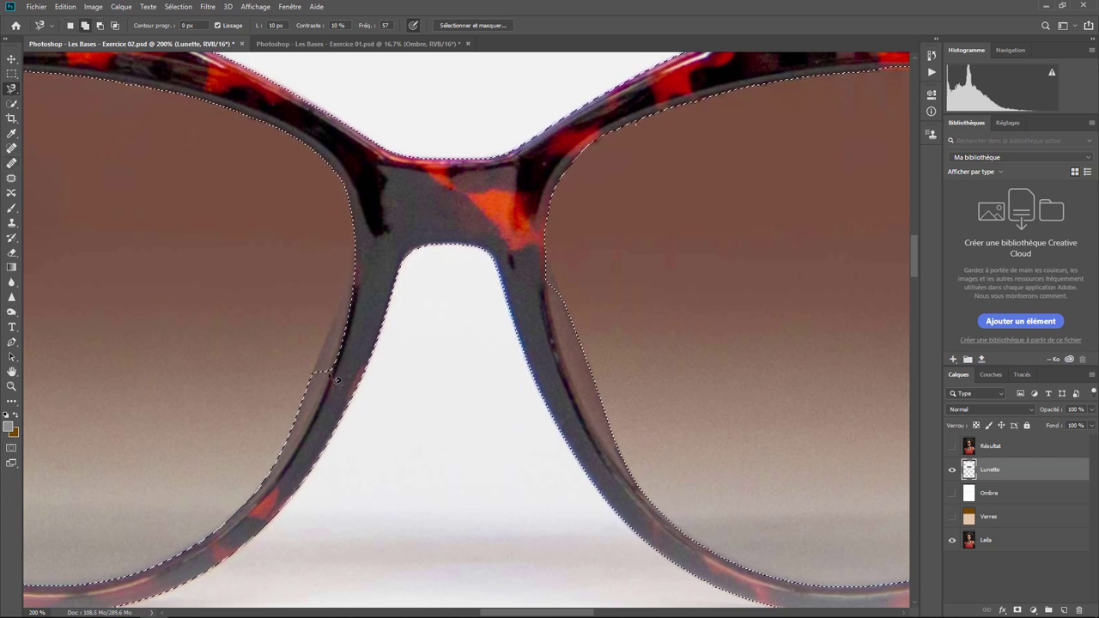
click(352, 268)
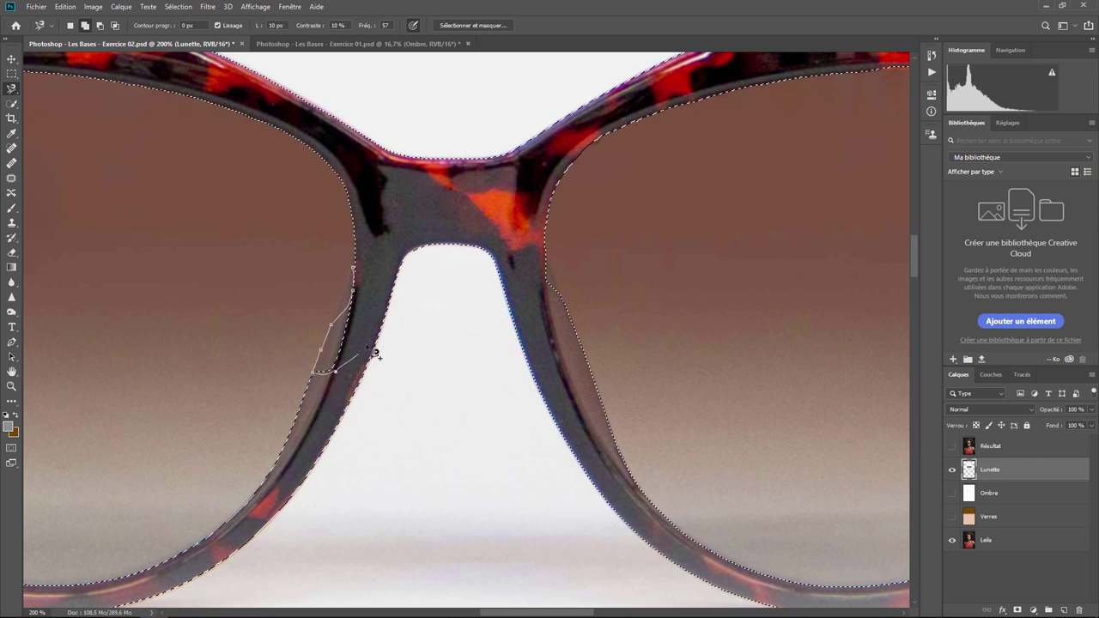
click(365, 248)
double_click(371, 256)
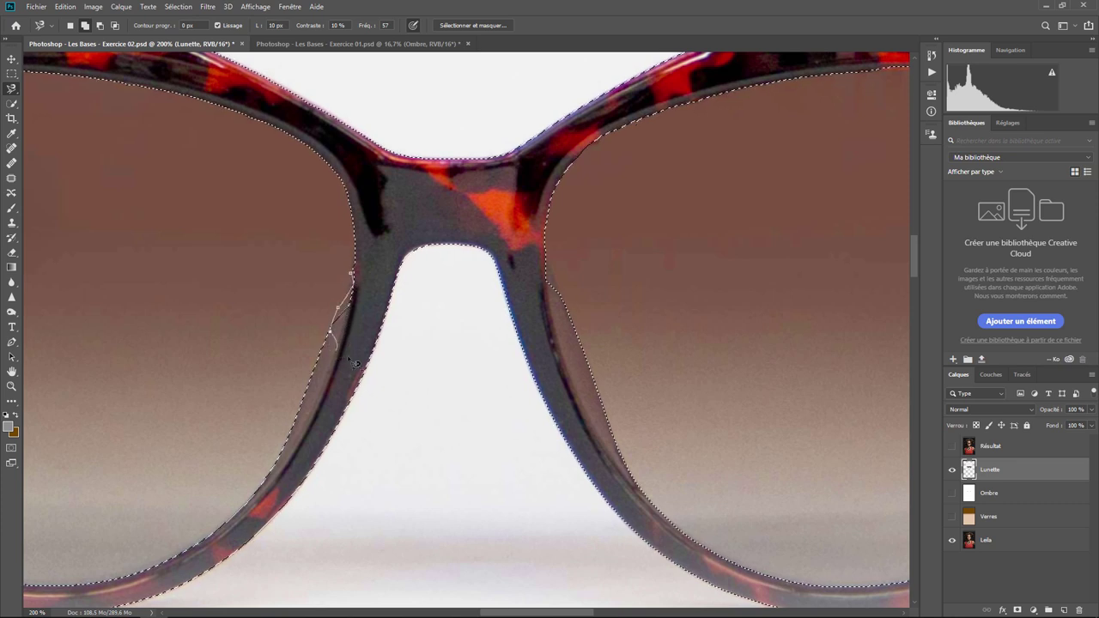
click(385, 270)
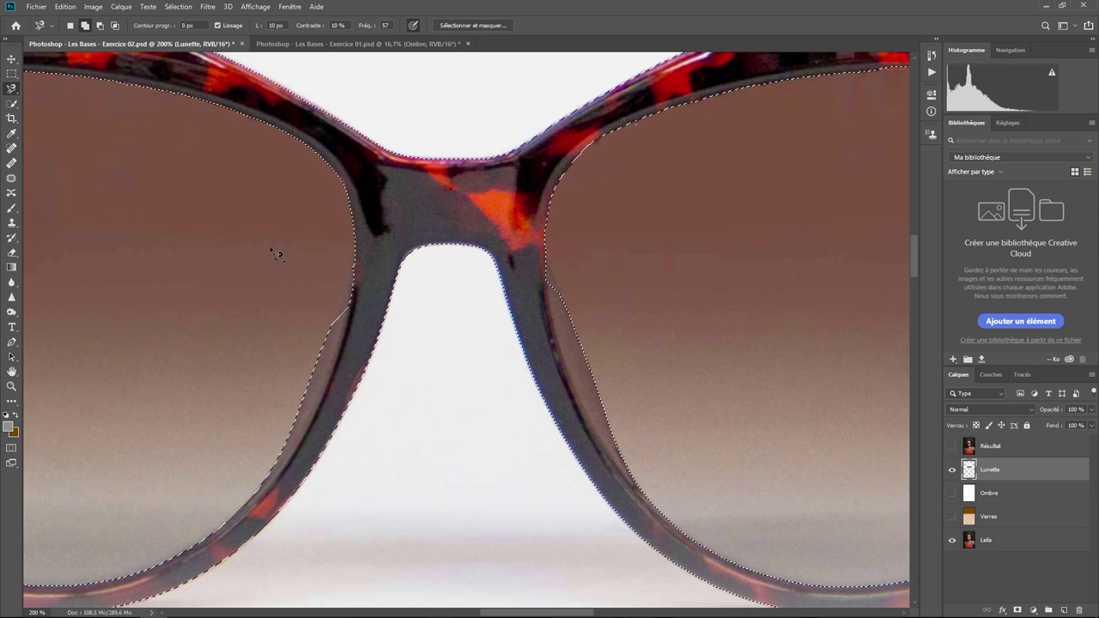
Step: Add a freehand Lasso patch along the inner frame edge to the selection
right_click(15, 90)
click(51, 88)
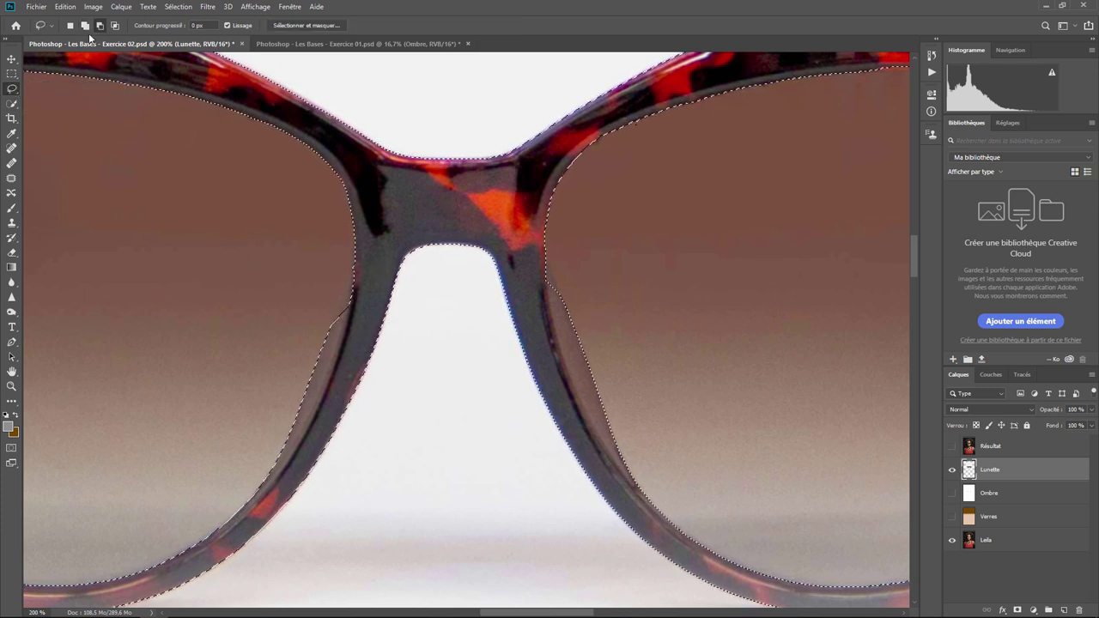
click(85, 25)
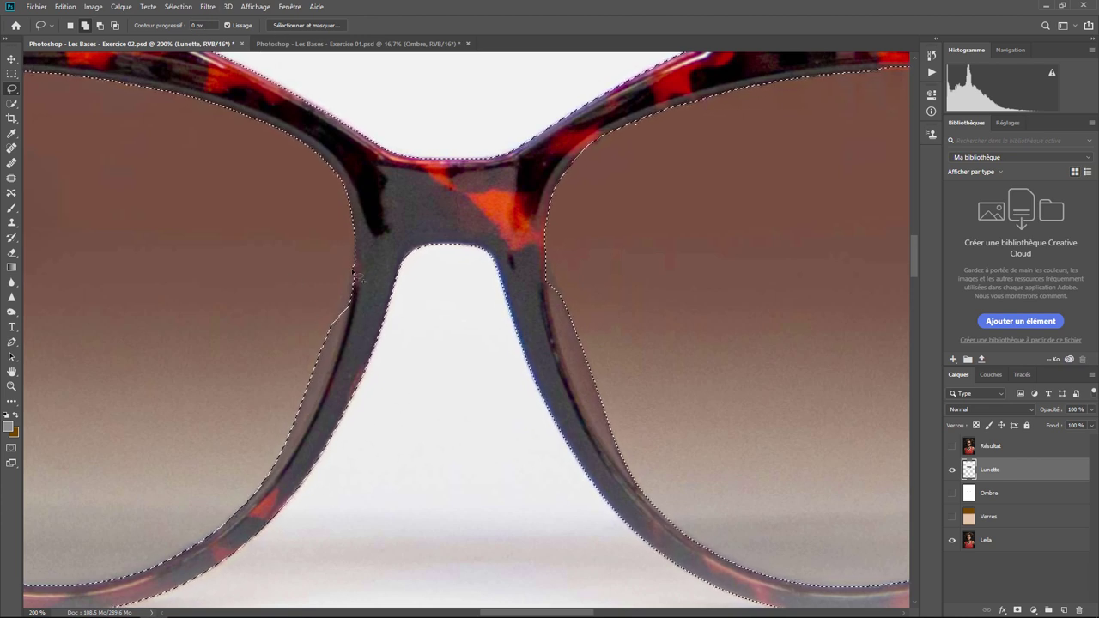
drag(352, 278, 340, 314)
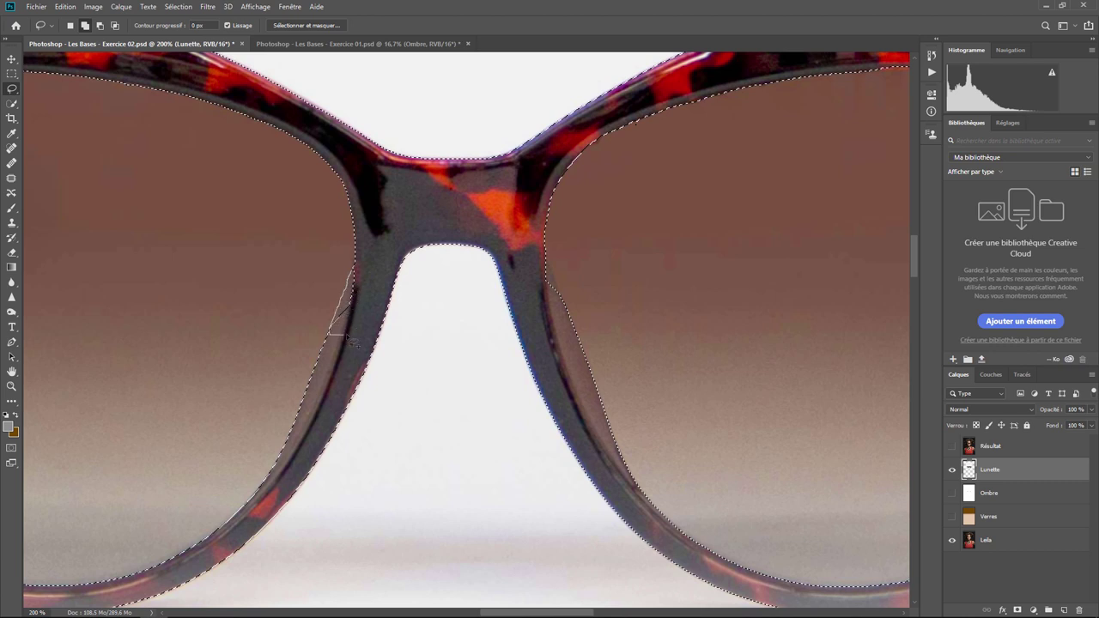
drag(381, 257, 383, 259)
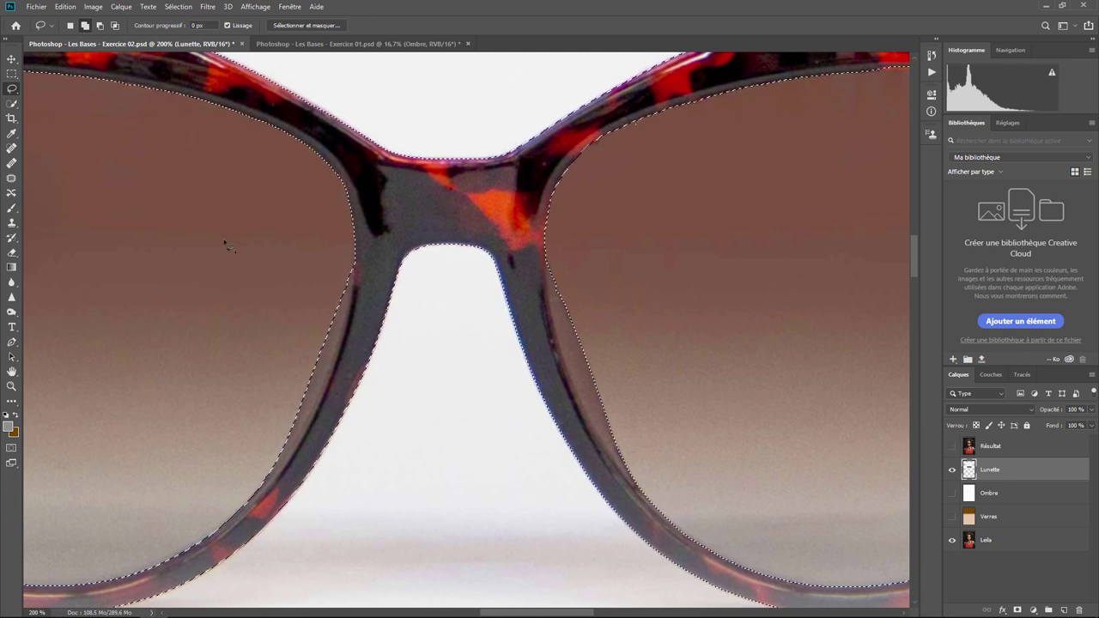
Step: Pan and scroll around the left lens's upper frame to check the selection edges
drag(326, 147, 545, 214)
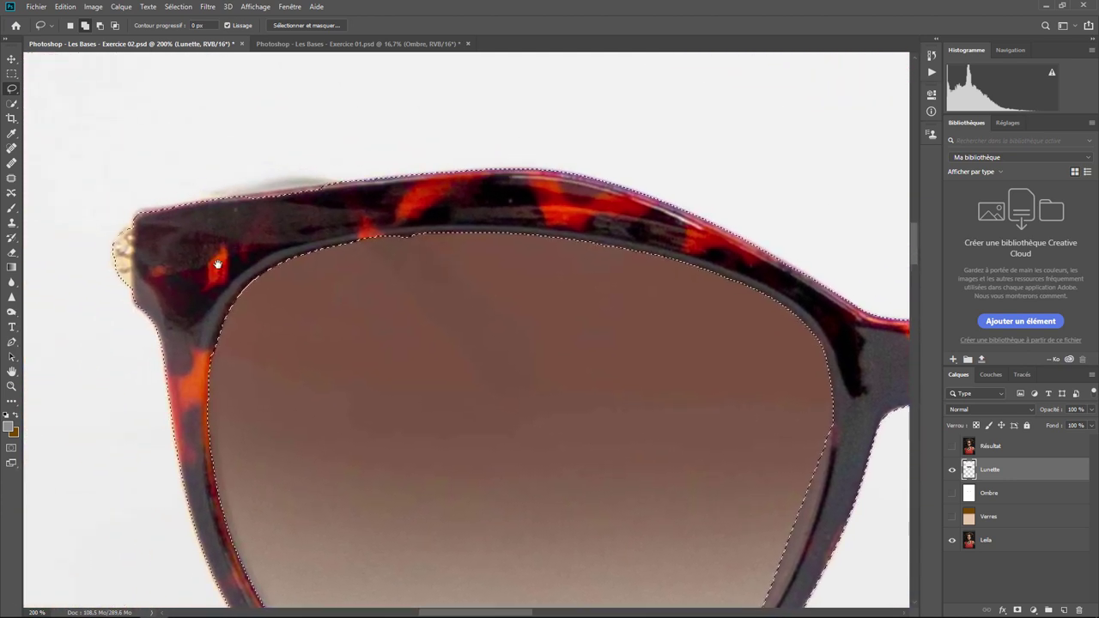
scroll(196, 257, down, 2)
scroll(300, 274, down, 5)
scroll(601, 326, down, 3)
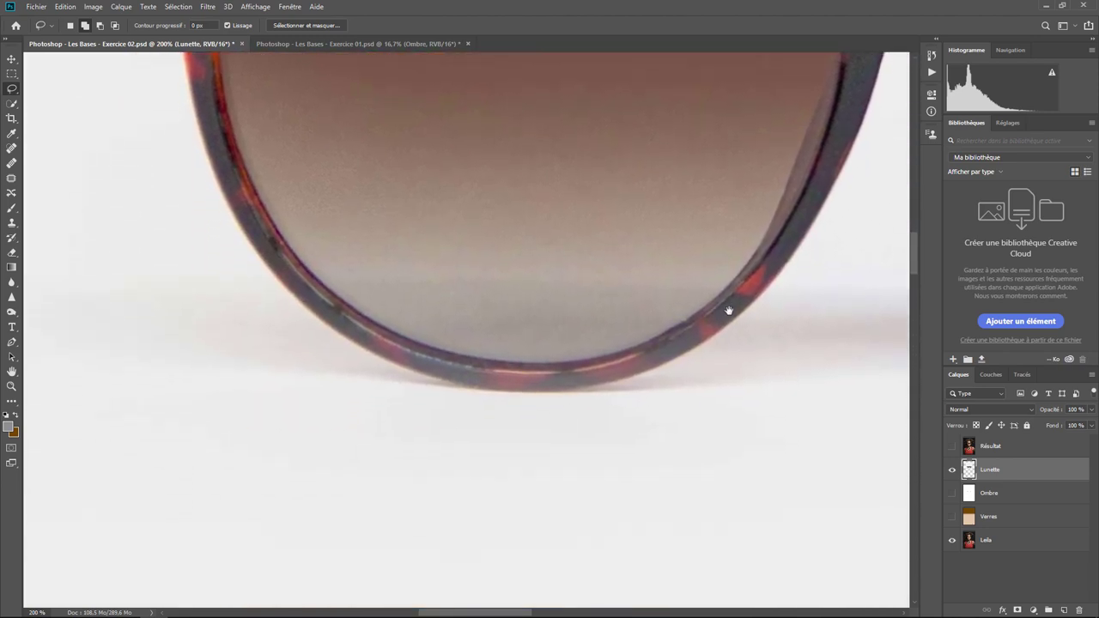
scroll(735, 257, up, 2)
scroll(661, 240, down, 2)
scroll(463, 318, up, 3)
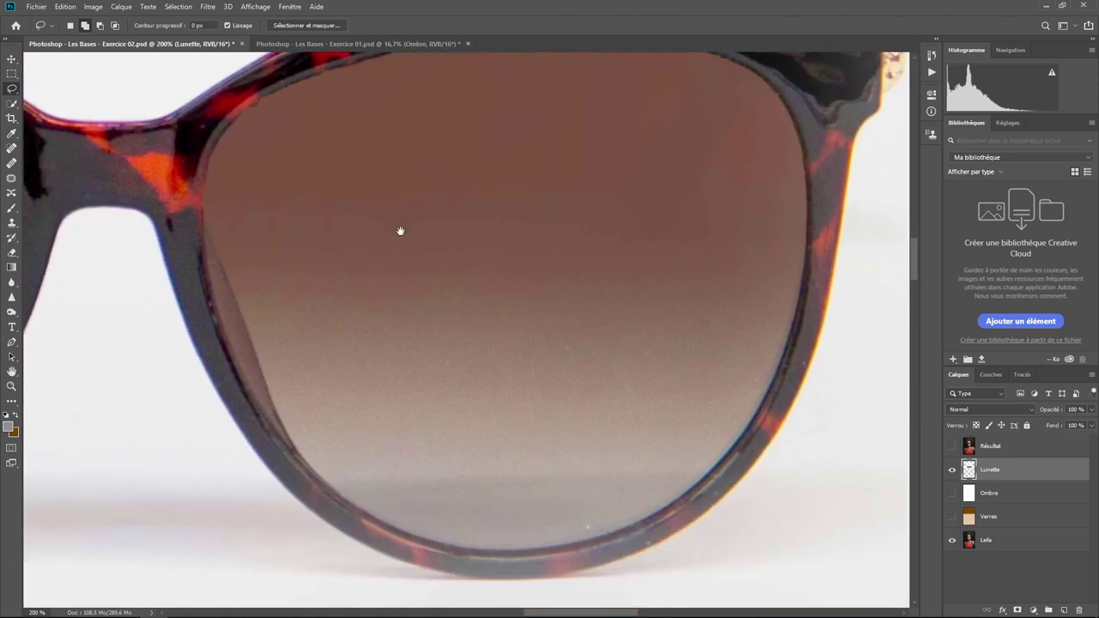
scroll(601, 292, up, 2)
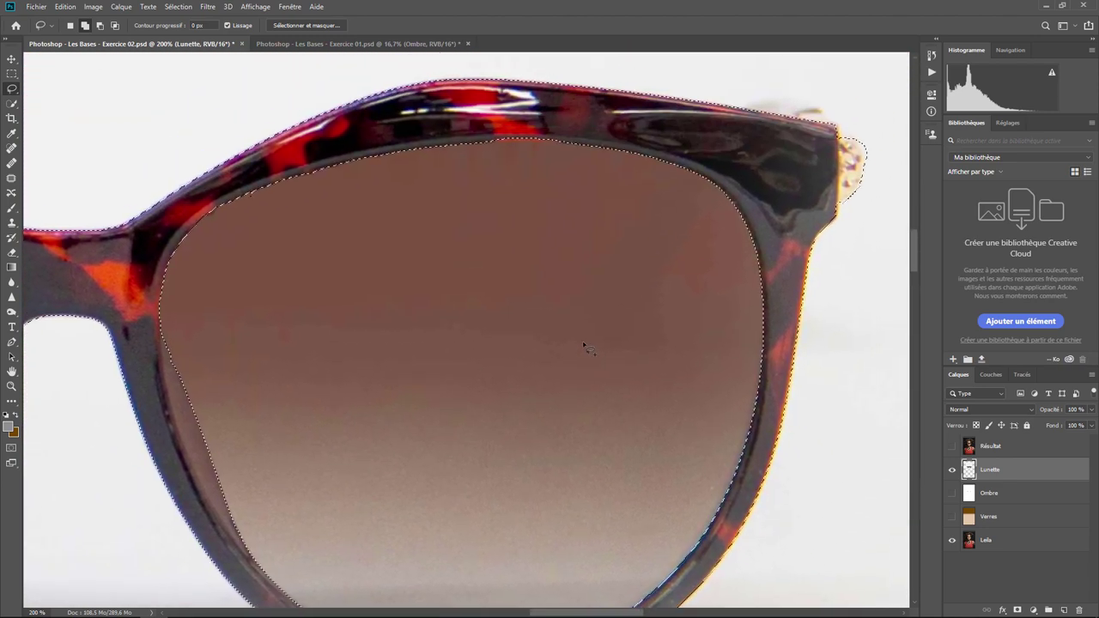
Step: In Select and Mask, set Lissage 25, Contour progressif 2,7 px, Contraste 31 %, Décalage -40 %
click(313, 26)
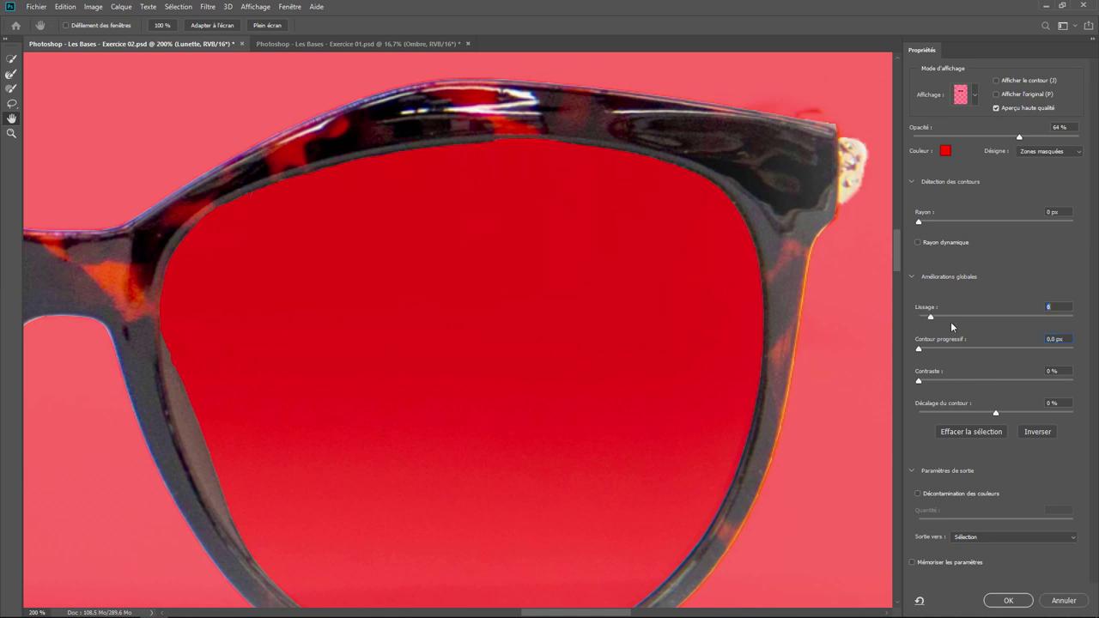
mouse_move(950, 322)
mouse_down()
mouse_move(967, 322)
mouse_move(958, 317)
mouse_up()
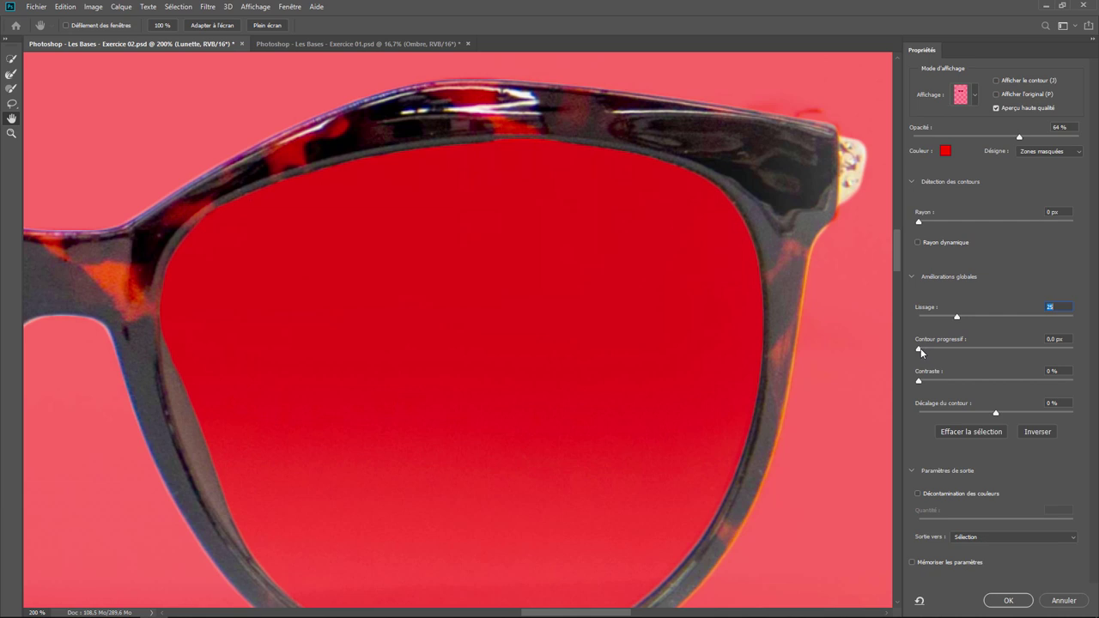
drag(920, 348, 947, 348)
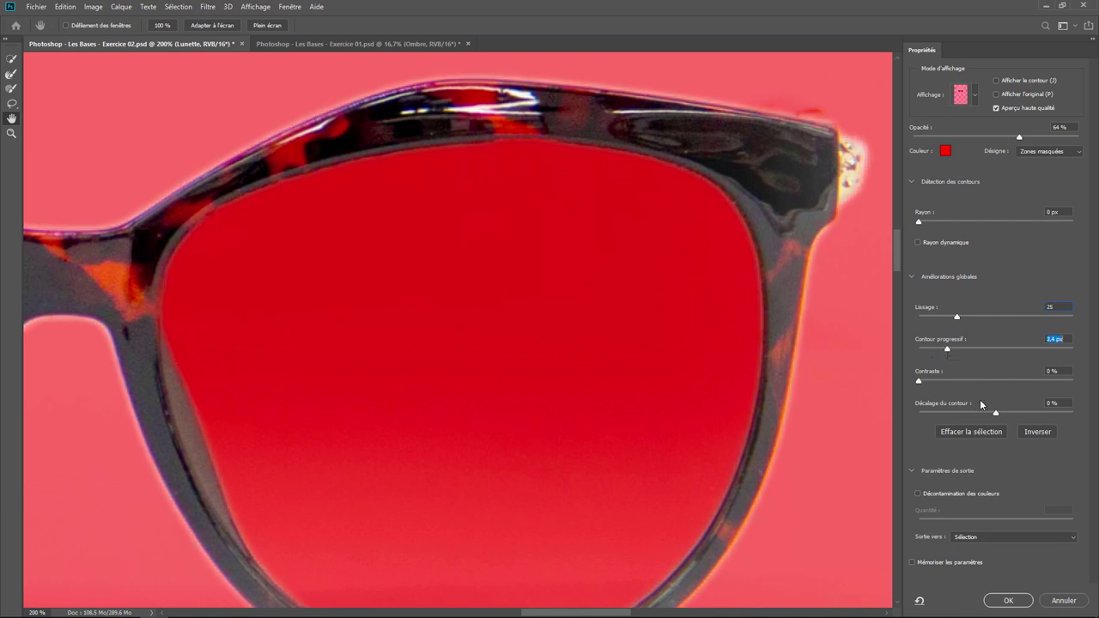
mouse_move(996, 415)
mouse_down()
mouse_move(964, 413)
mouse_move(1014, 415)
mouse_move(976, 413)
mouse_up()
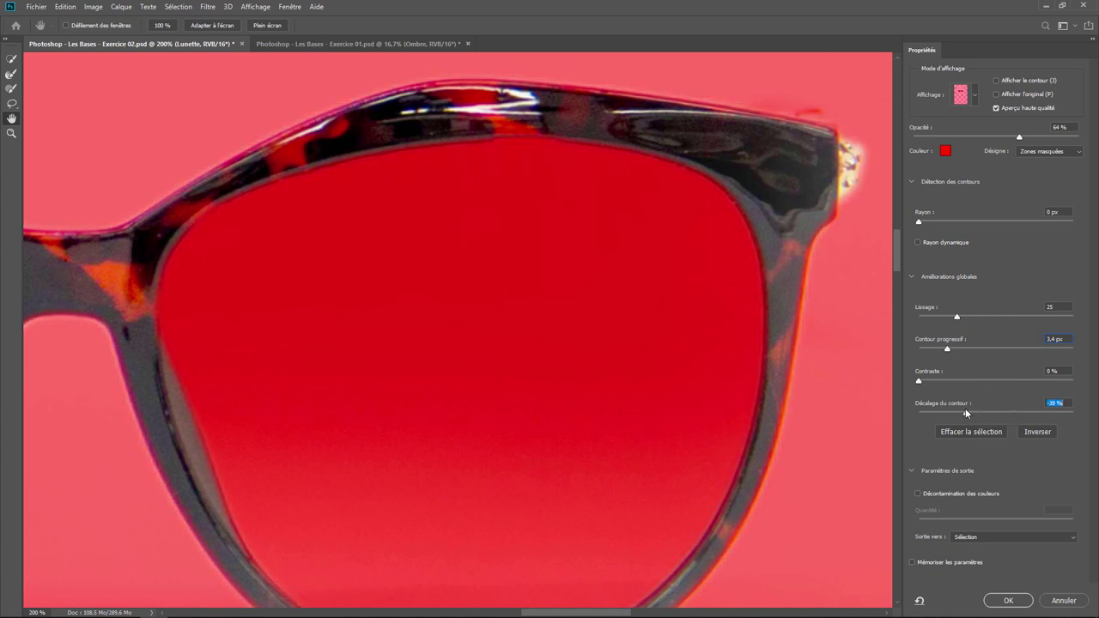
click(920, 380)
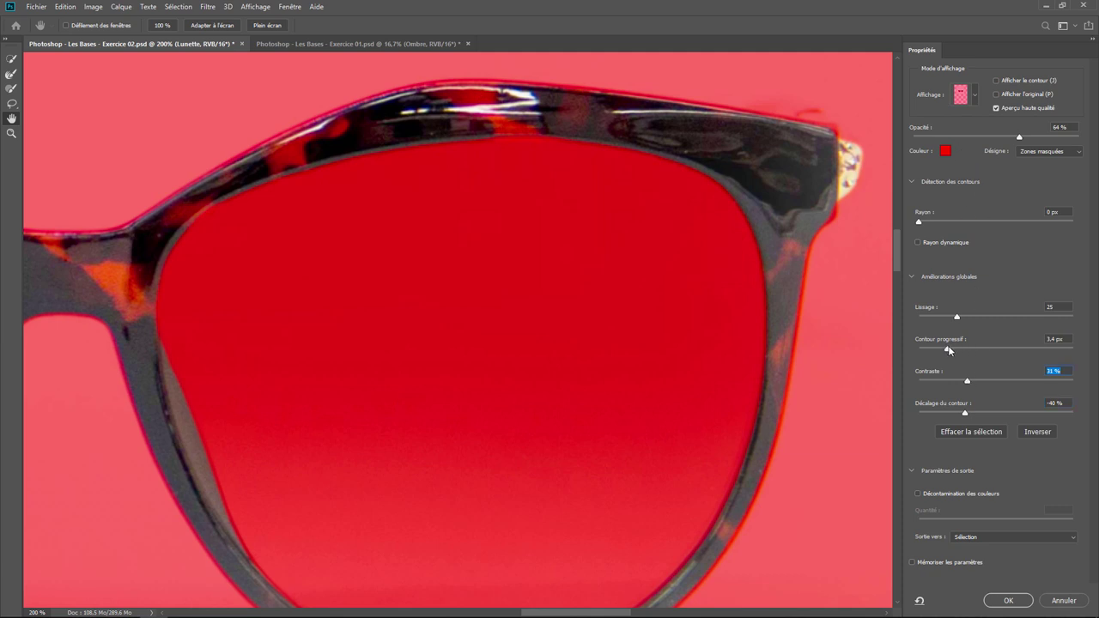
drag(949, 350, 942, 350)
Step: Compare original and refined edge previews, then output the refinement to a new layer
click(1008, 96)
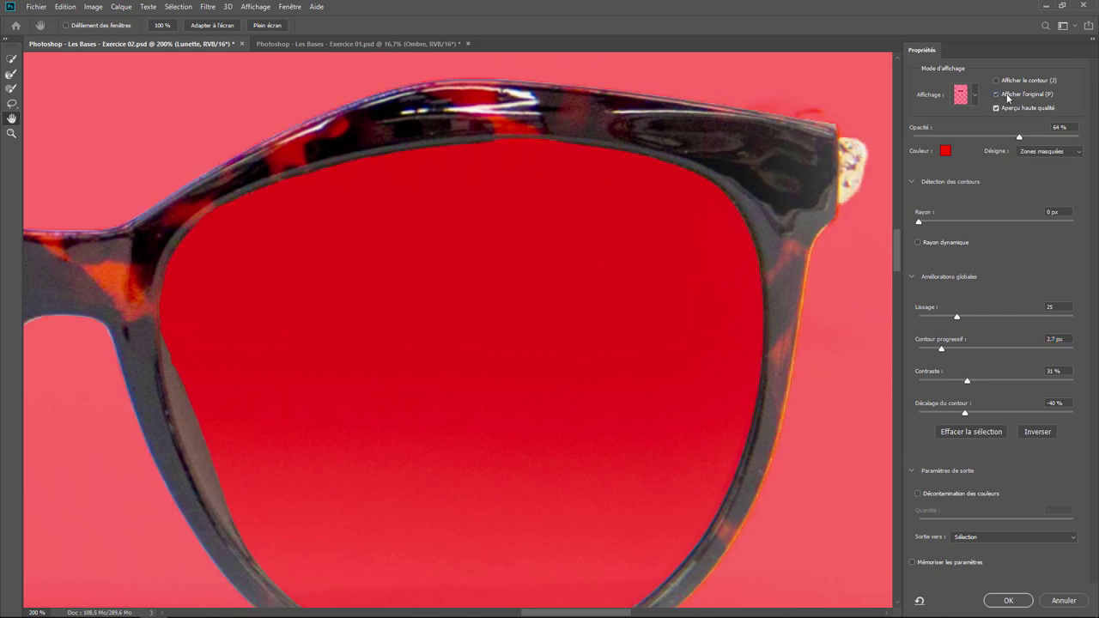
click(1008, 96)
click(1008, 97)
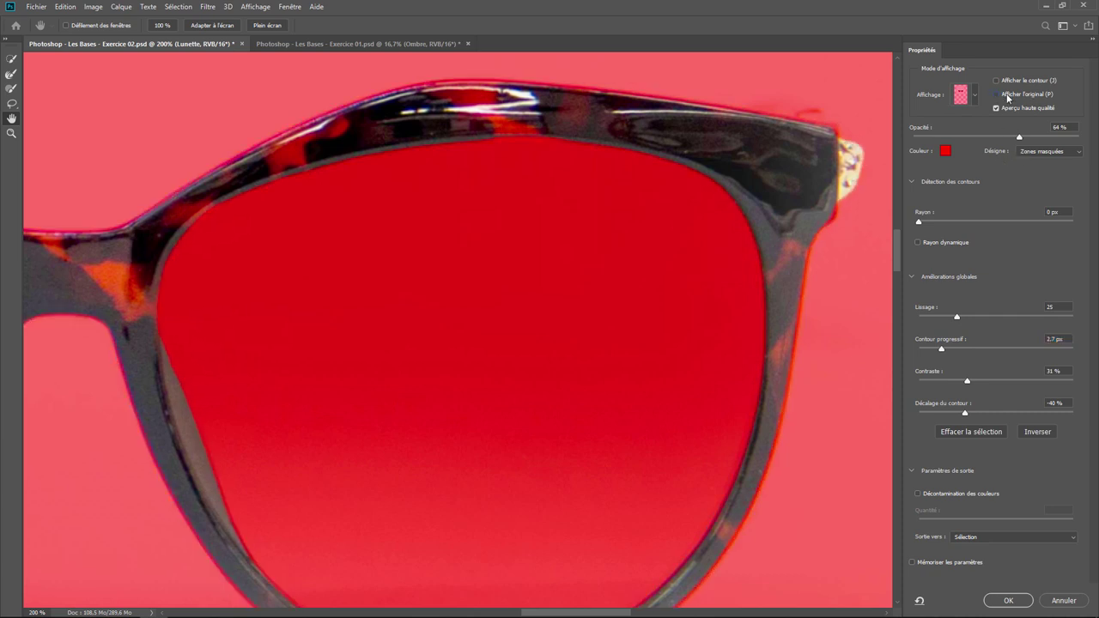
click(1008, 96)
click(1008, 96)
click(1008, 96)
click(1008, 96)
click(991, 538)
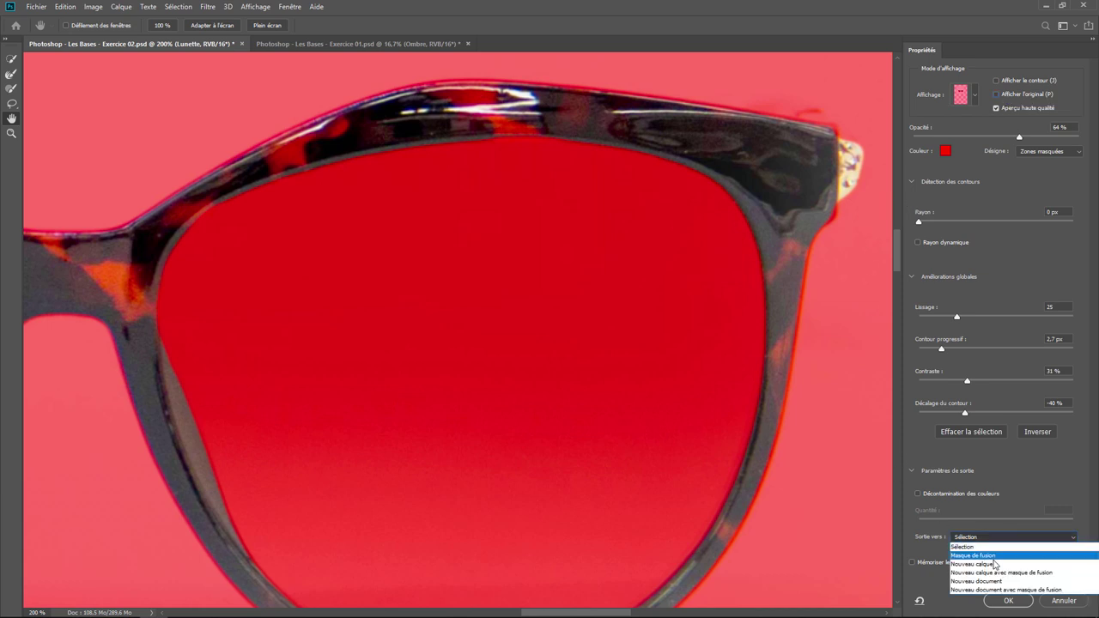
click(992, 565)
click(1008, 601)
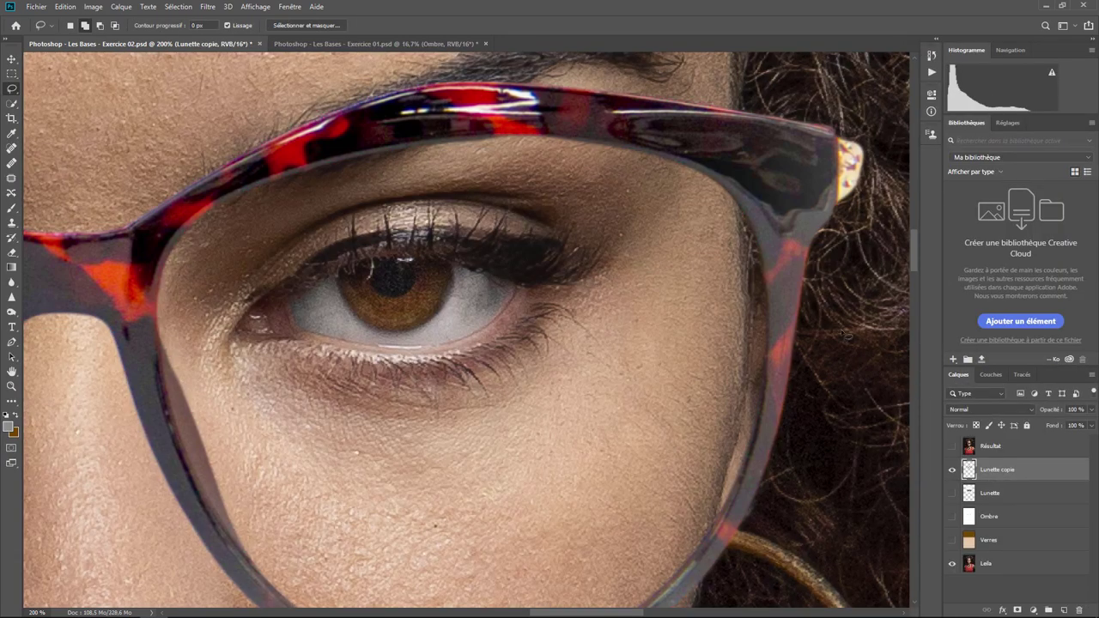
Step: Zoom out to 50% and toggle the Lunette layer's visibility to compare the cut-out frame
key(ctrl+minus)
key(ctrl+minus)
key(ctrl+minus)
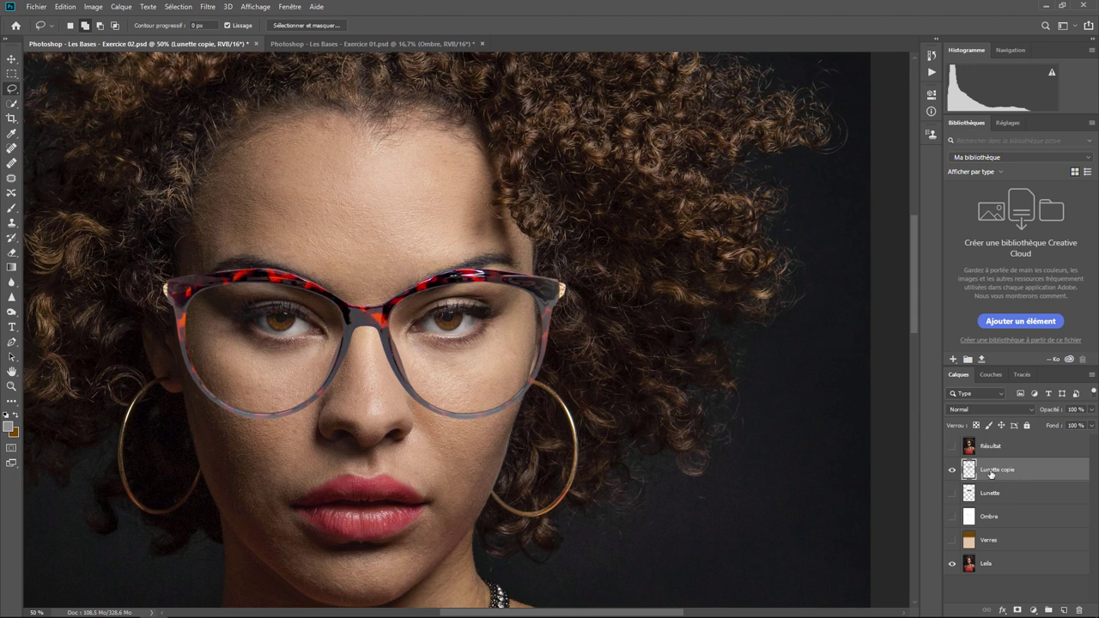
click(952, 492)
click(952, 542)
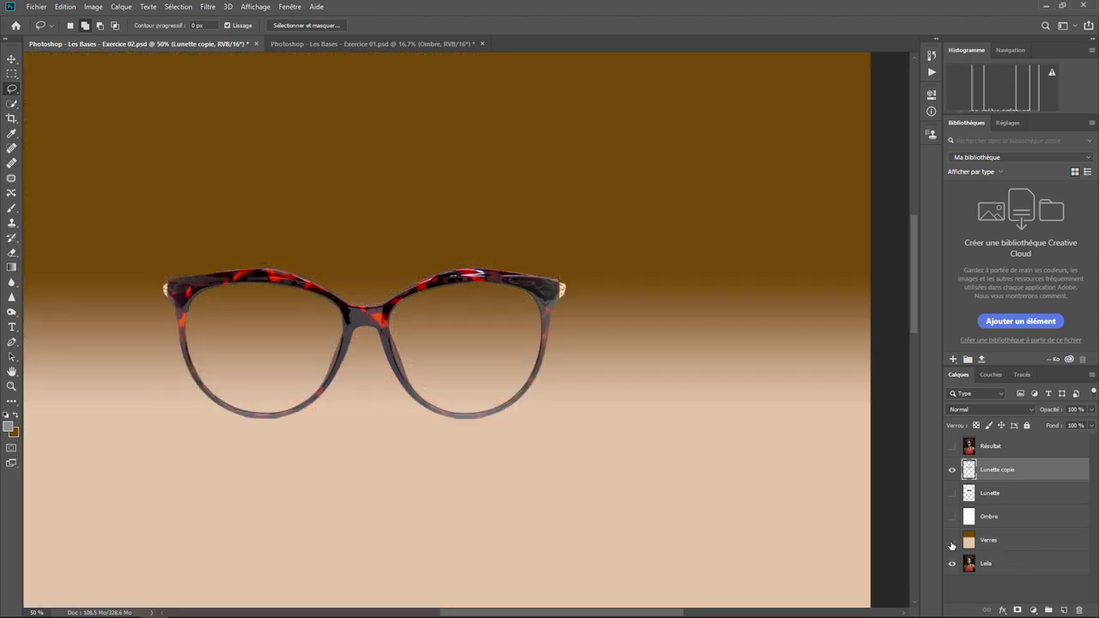
click(951, 542)
click(952, 543)
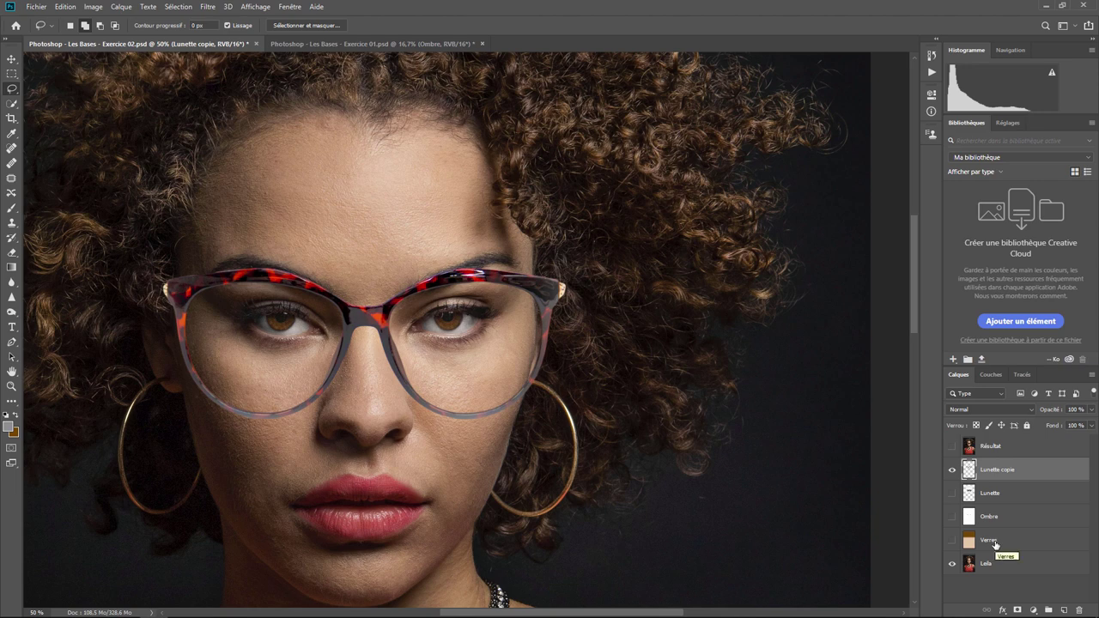
click(995, 541)
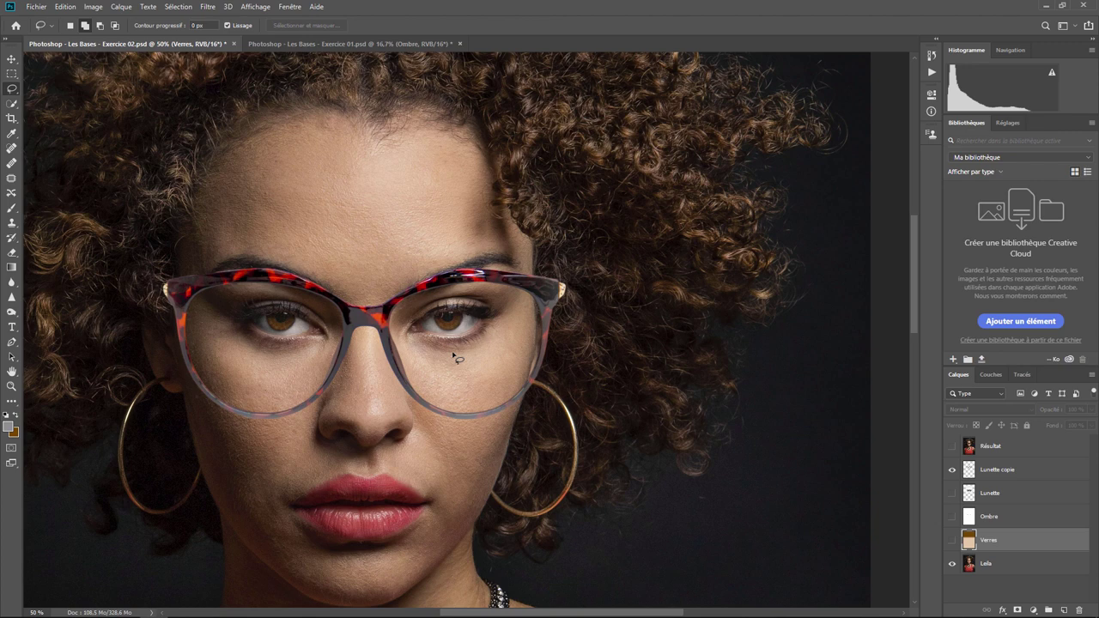
click(996, 470)
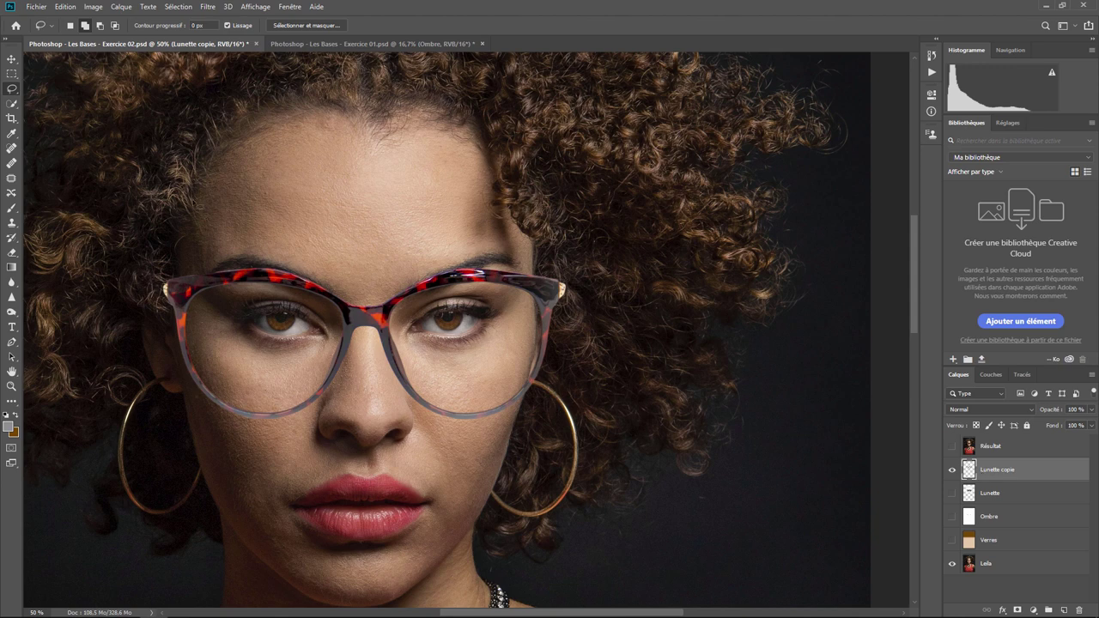
Step: Magic Wand-select inside both lenses, toggling the Leila layer off and on to check
click(10, 104)
click(62, 115)
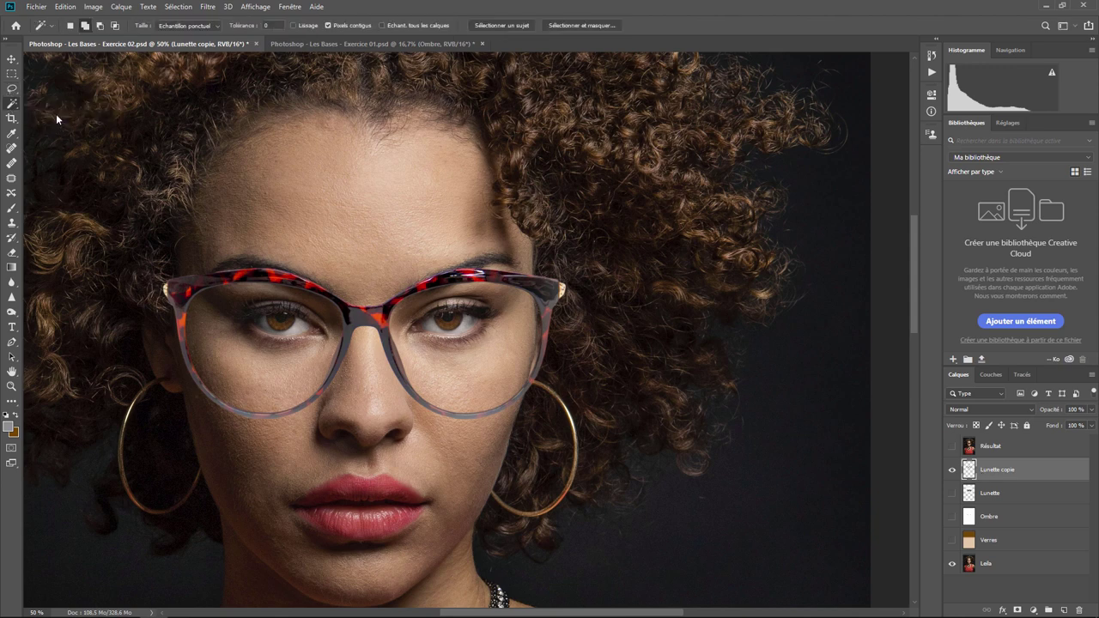
click(464, 343)
shift+click(329, 357)
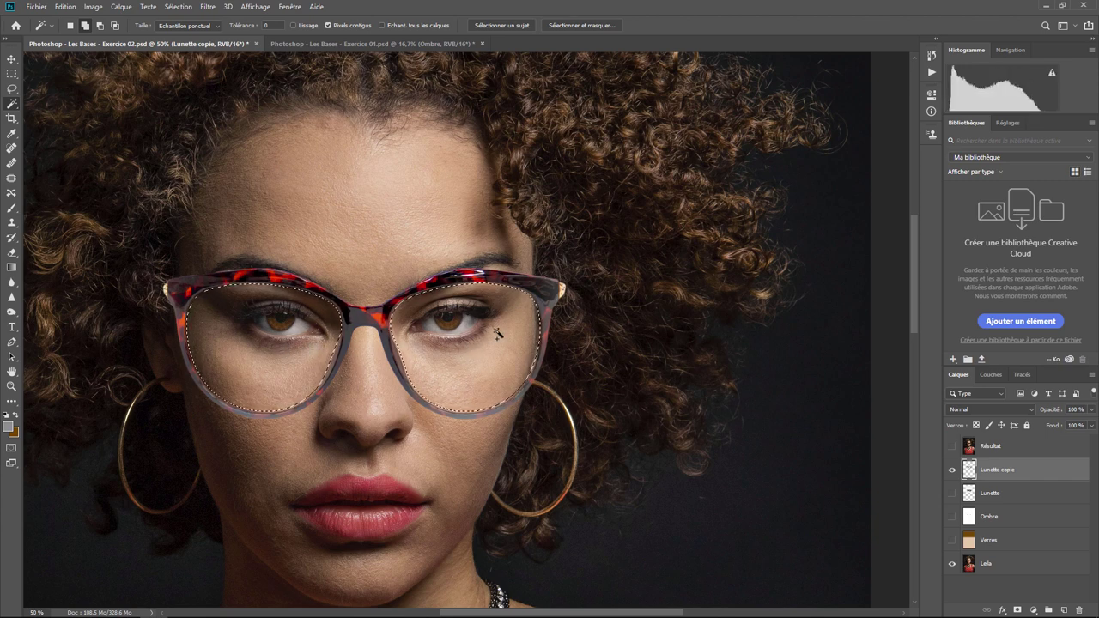
click(952, 564)
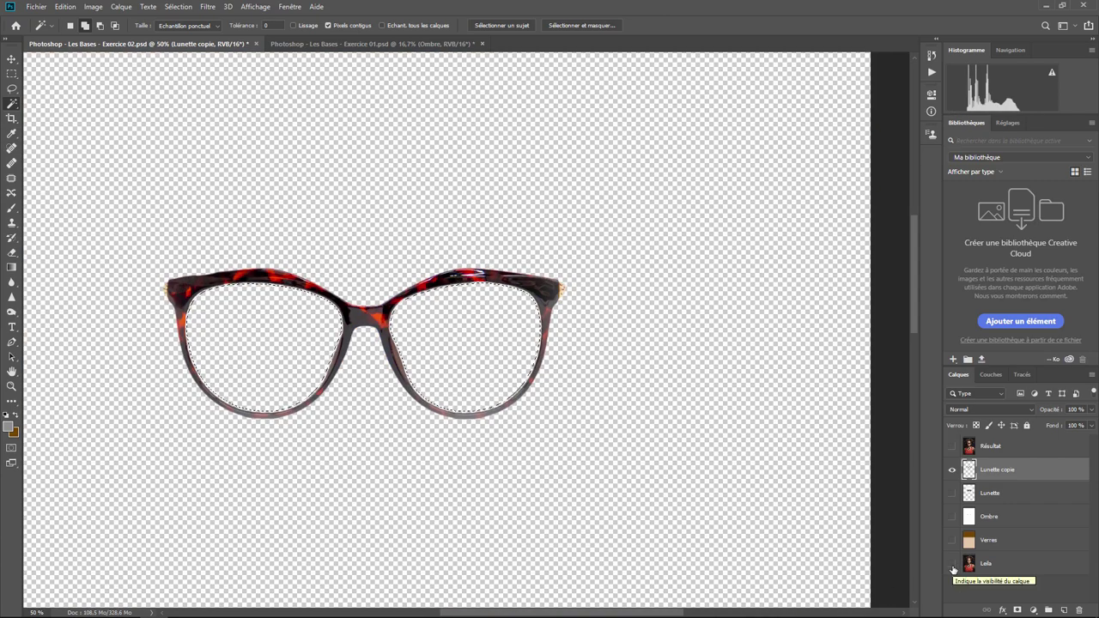
click(952, 565)
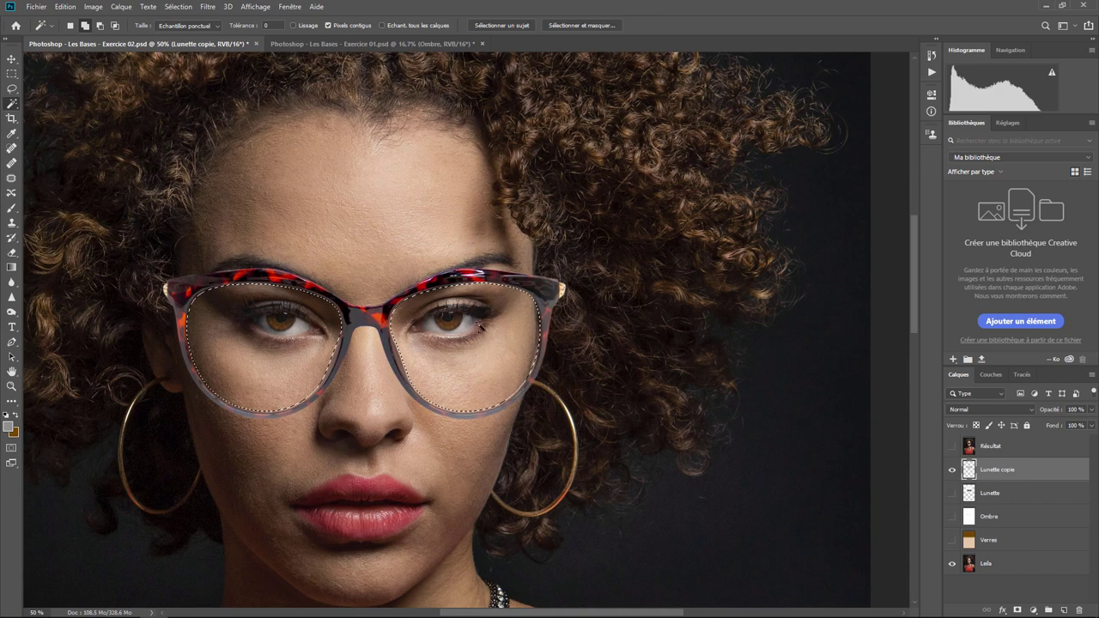
Step: Zoom in to 300% and add the missed lower rim area to the lens selection
scroll(480, 326, up, 2)
scroll(480, 327, up, 1)
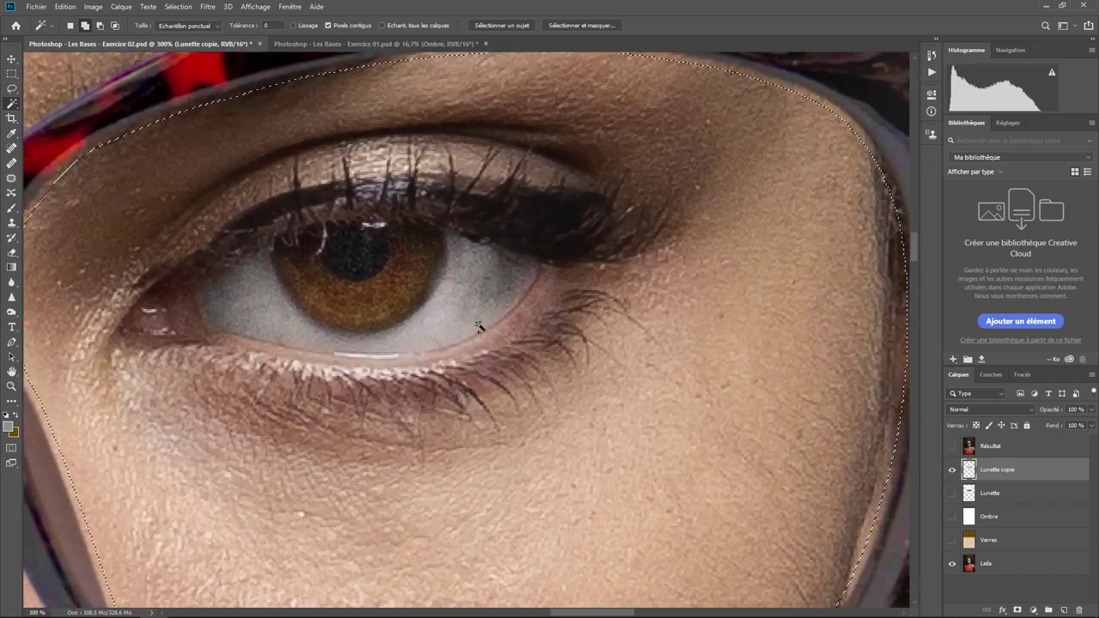
scroll(480, 326, up, 1)
drag(68, 174, 194, 200)
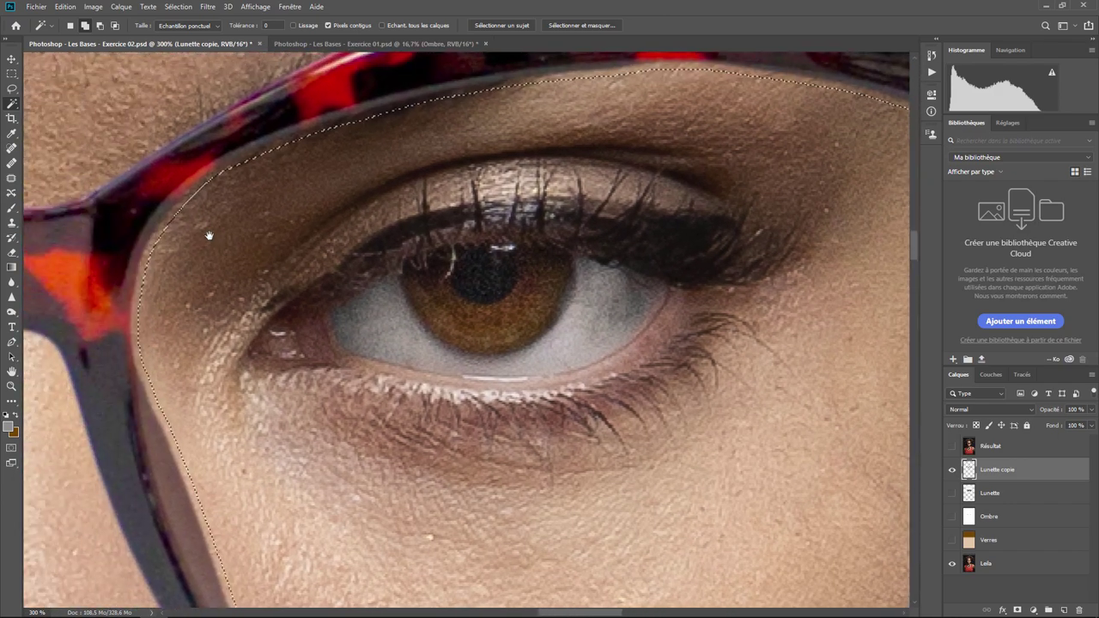
scroll(245, 471, down, 3)
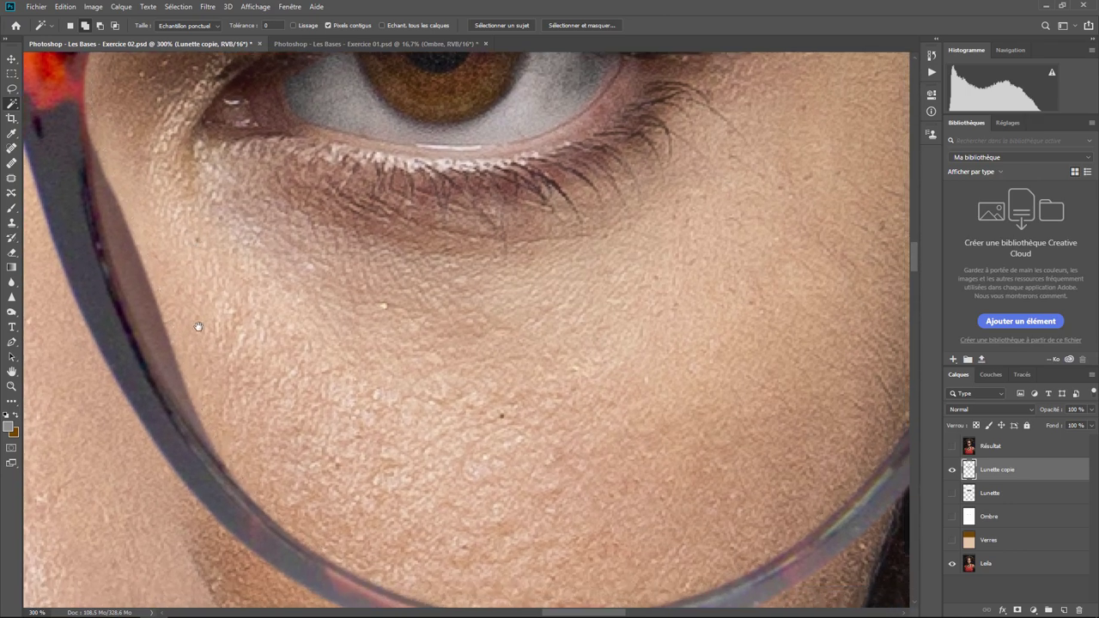
scroll(293, 433, down, 2)
scroll(293, 433, down, 1)
click(518, 494)
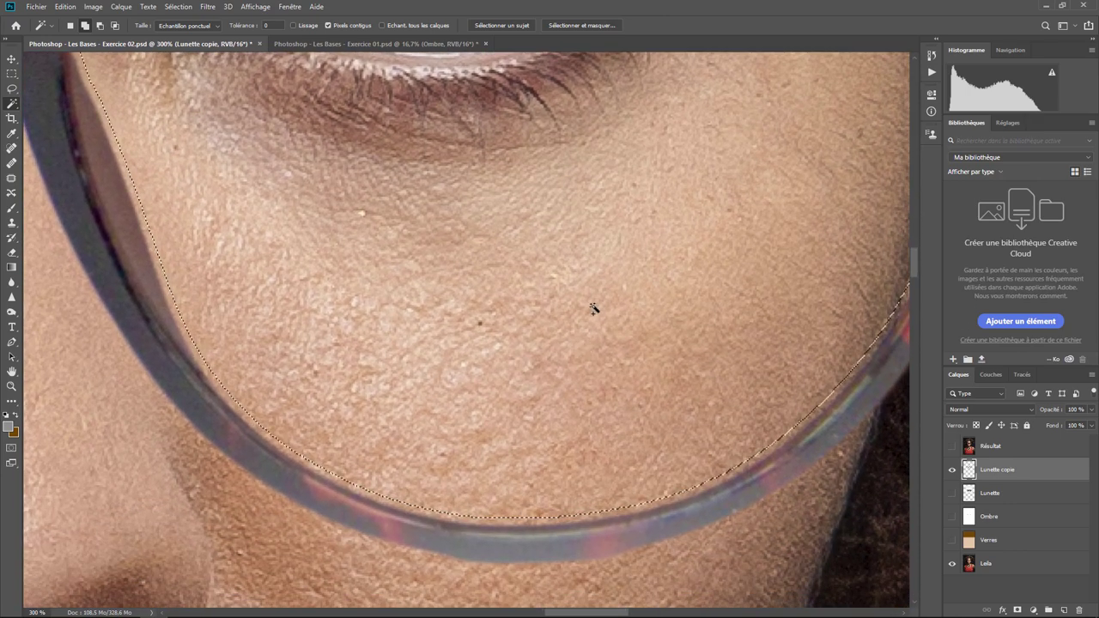
click(603, 26)
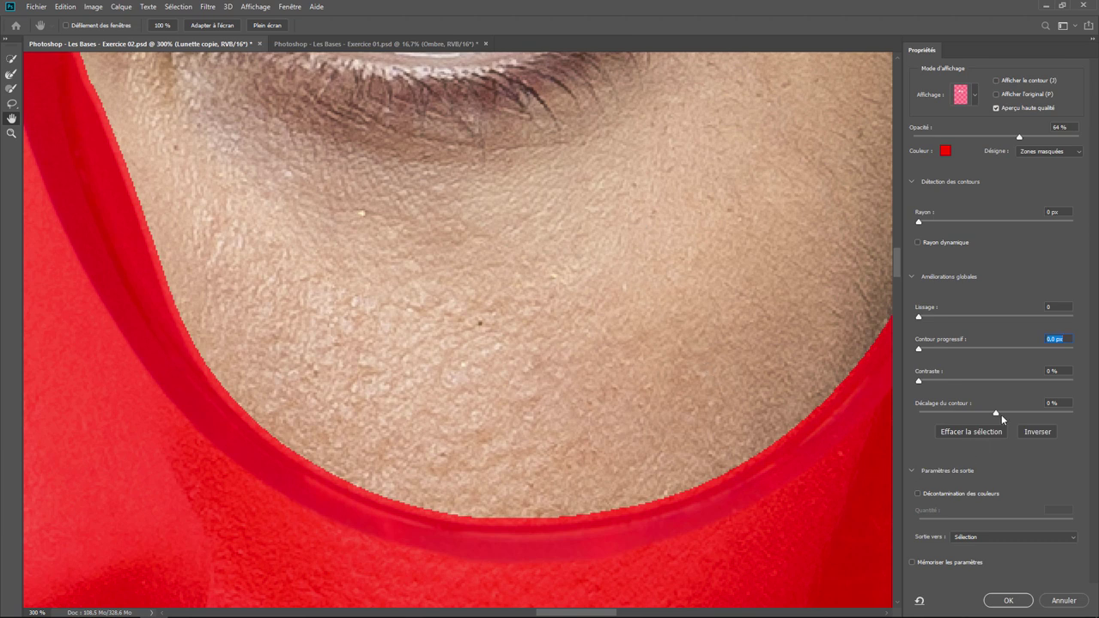
Step: Refine the lens selection (feather 4,4 px, contrast 40 %, edge shifted outward) and output a layer mask
drag(997, 412, 1014, 412)
mouse_move(919, 348)
mouse_down()
mouse_move(956, 348)
mouse_move(952, 318)
mouse_up()
click(920, 318)
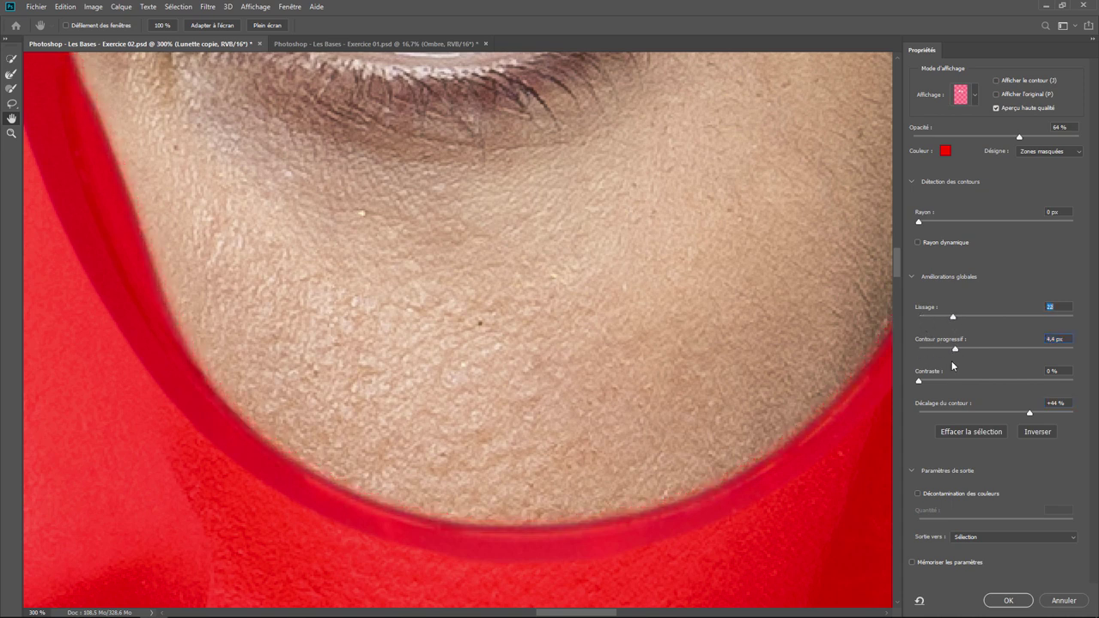
drag(919, 381, 947, 380)
drag(980, 382, 981, 382)
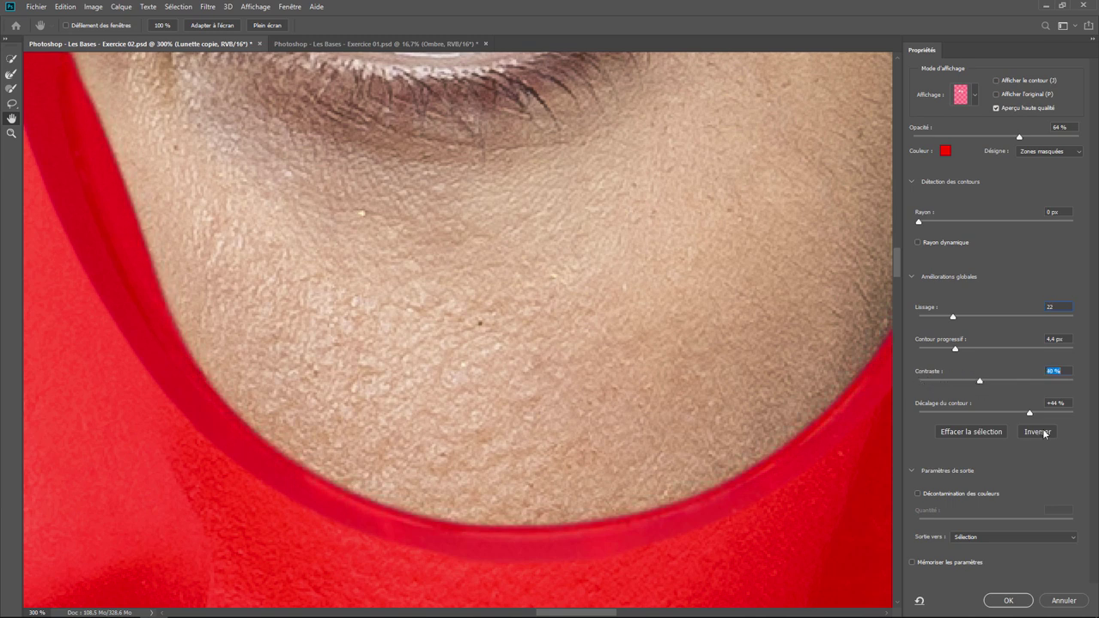
mouse_move(1031, 411)
mouse_down()
mouse_move(1040, 416)
mouse_move(1017, 414)
mouse_move(1037, 413)
mouse_up()
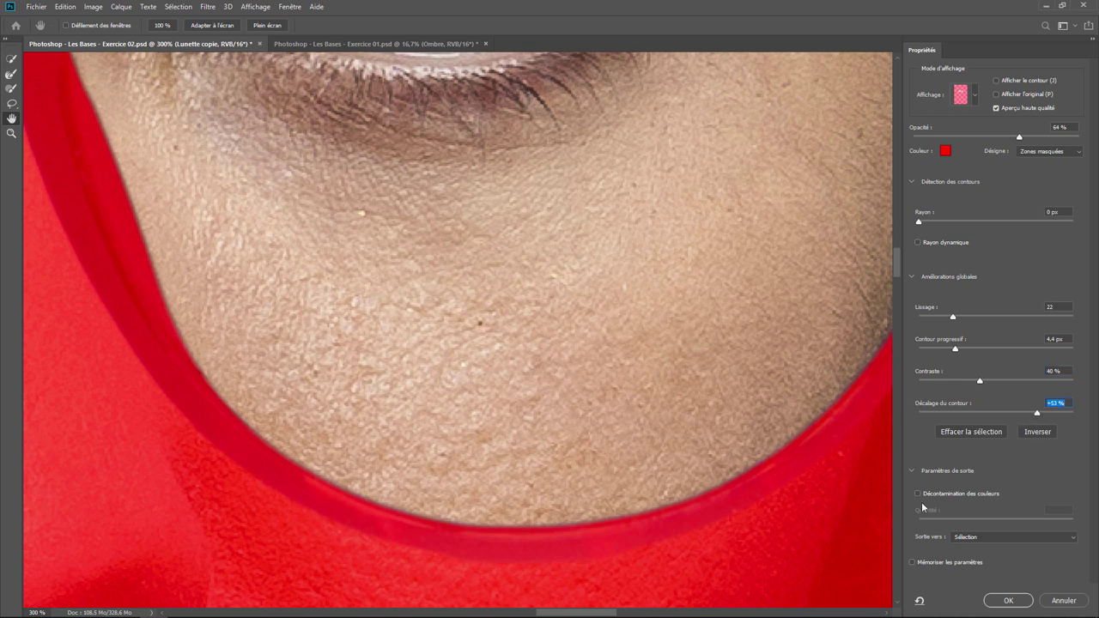
click(984, 536)
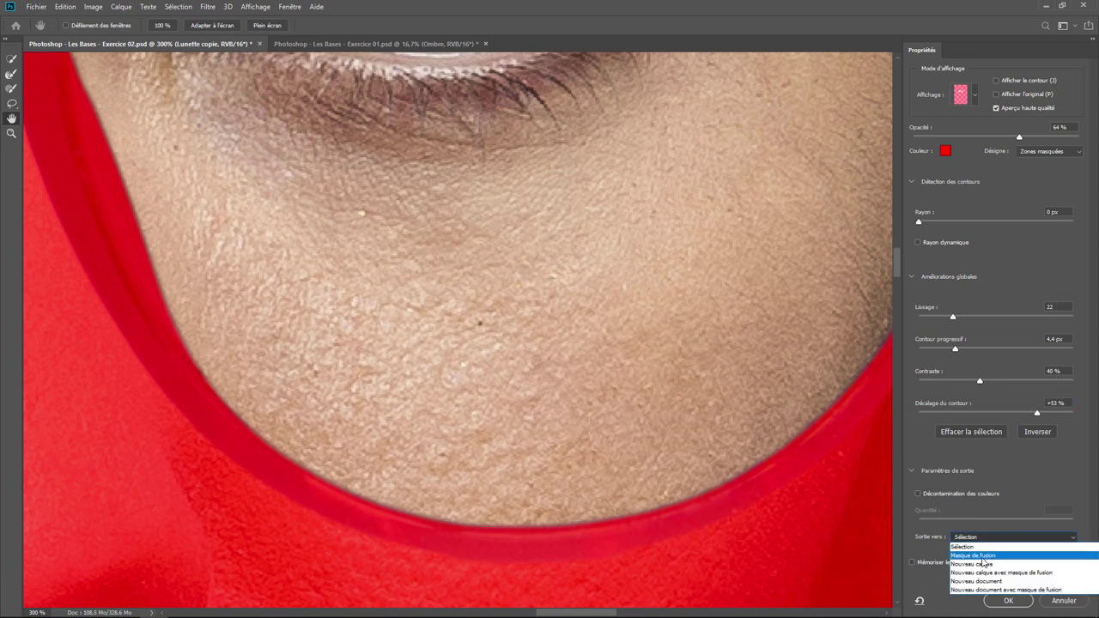
click(982, 556)
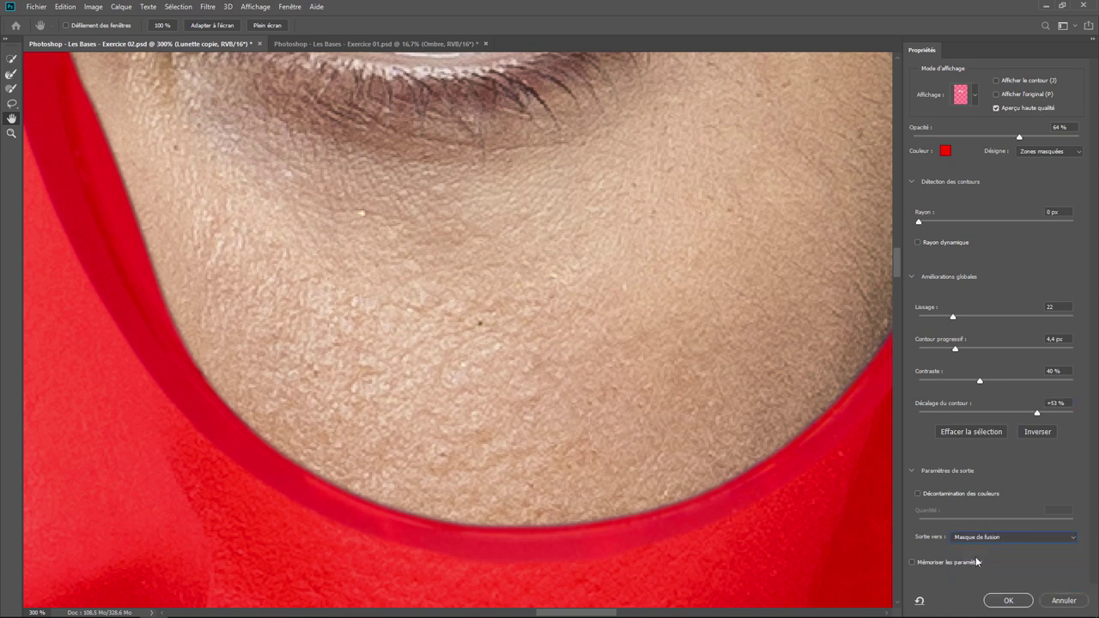
click(1007, 600)
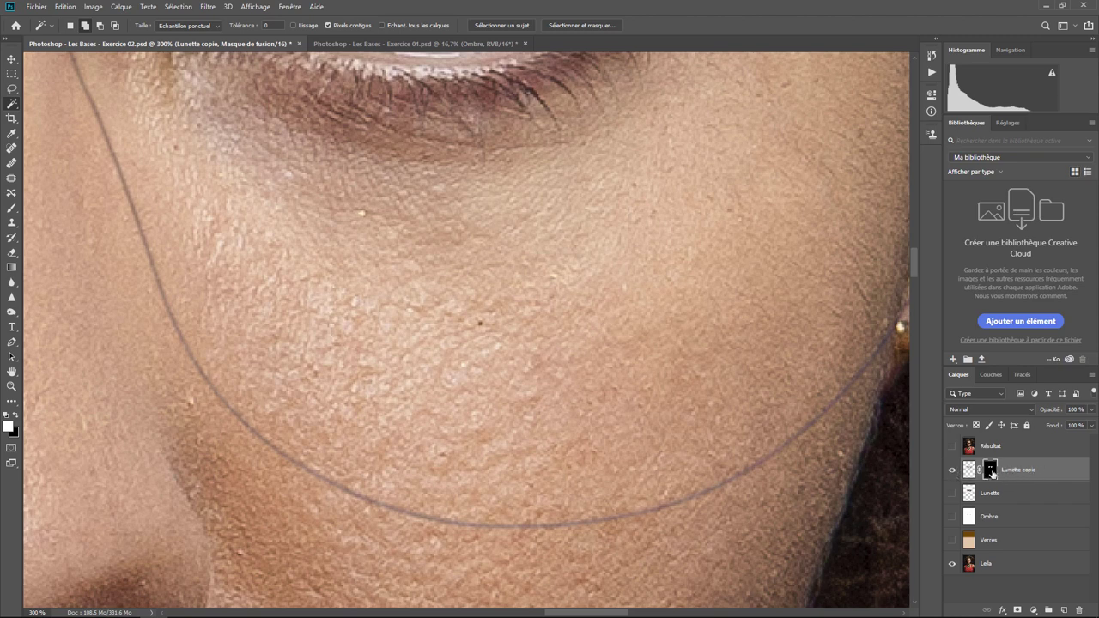
Step: Move the lens mask from Lunette copie onto Verres and make Verres visible
drag(992, 472, 991, 530)
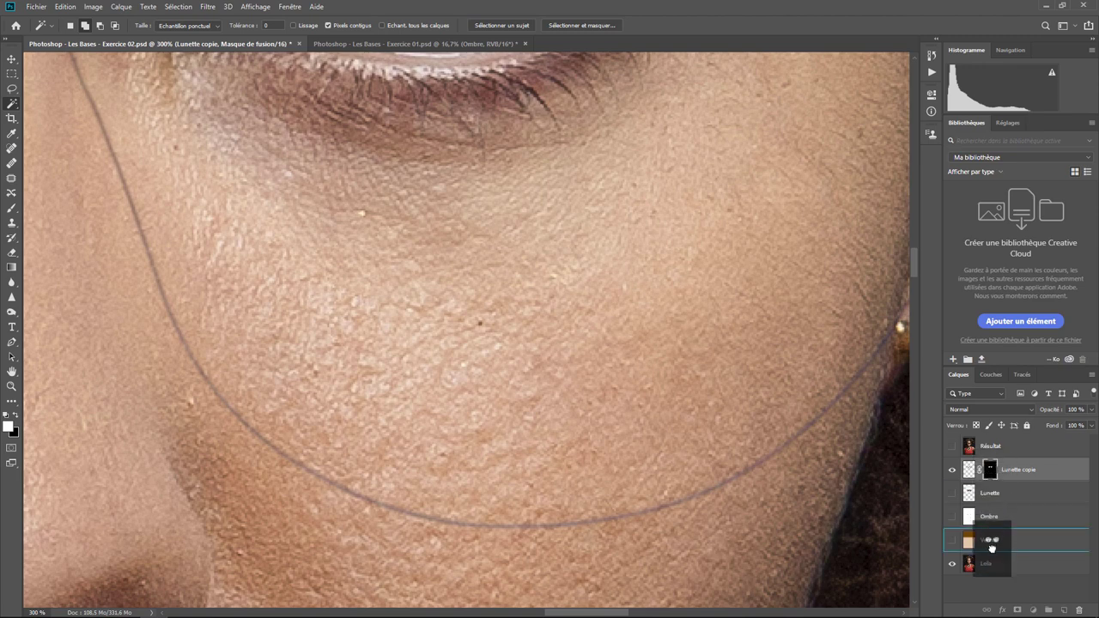
drag(991, 530, 993, 544)
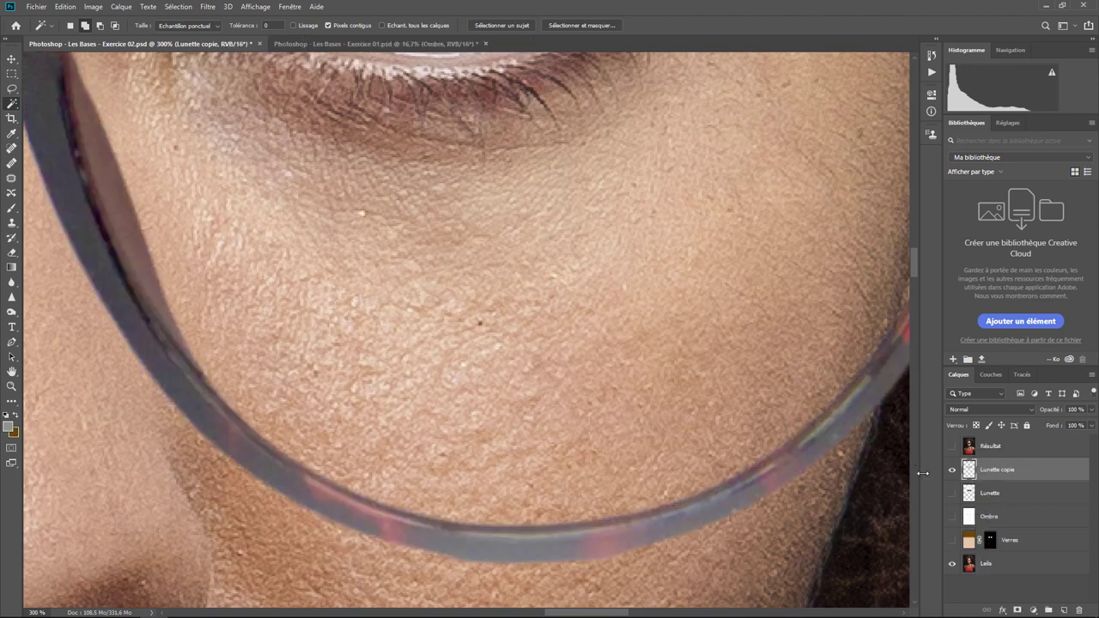
click(952, 540)
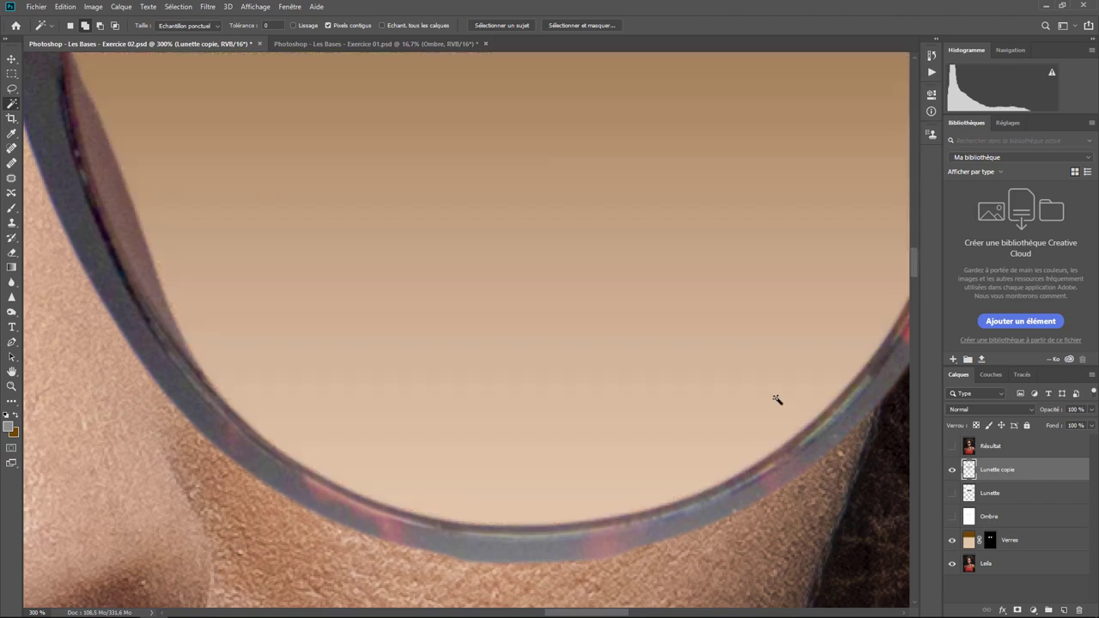
key(ctrl+minus)
key(ctrl+minus)
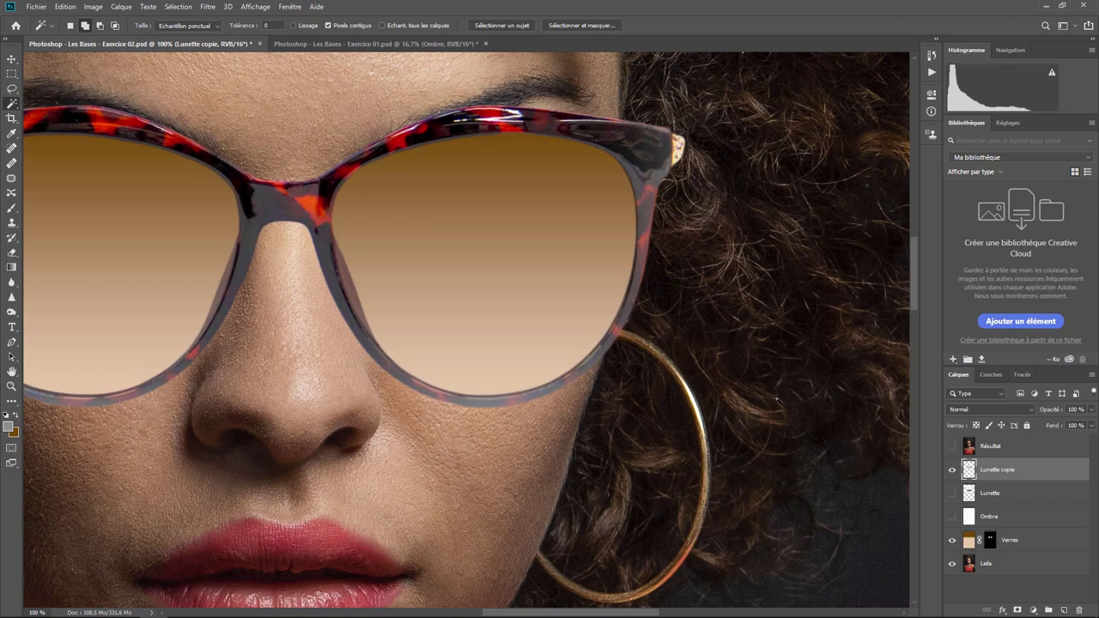
key(ctrl+minus)
key(ctrl+minus)
key(ctrl+minus)
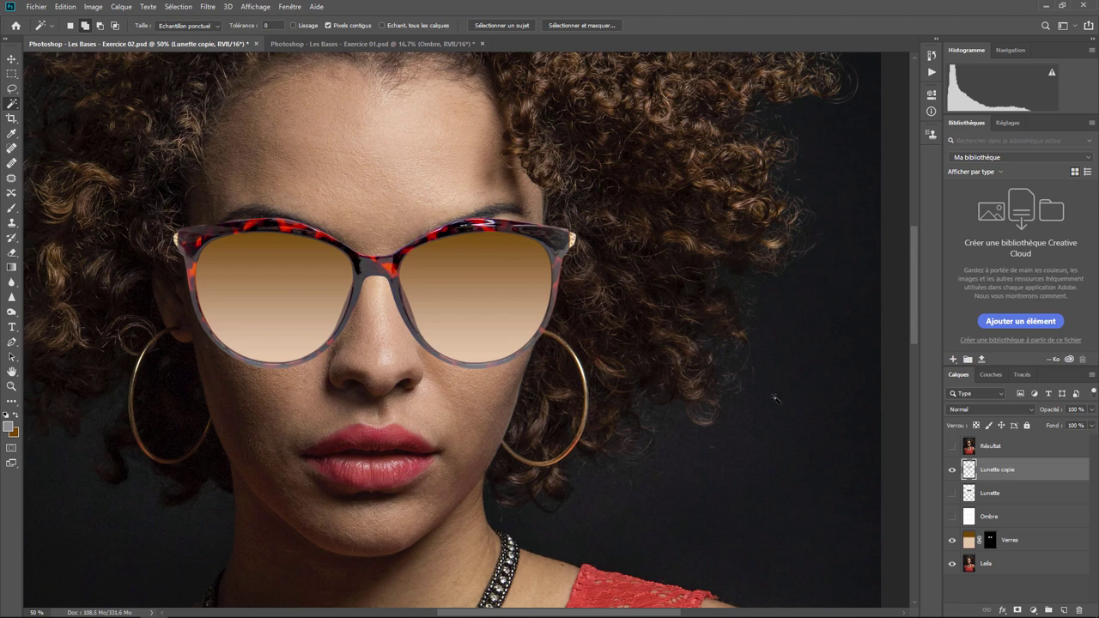
Step: Set the Verres layer blend mode to Produit and show the Ombre shadow layer
click(1016, 542)
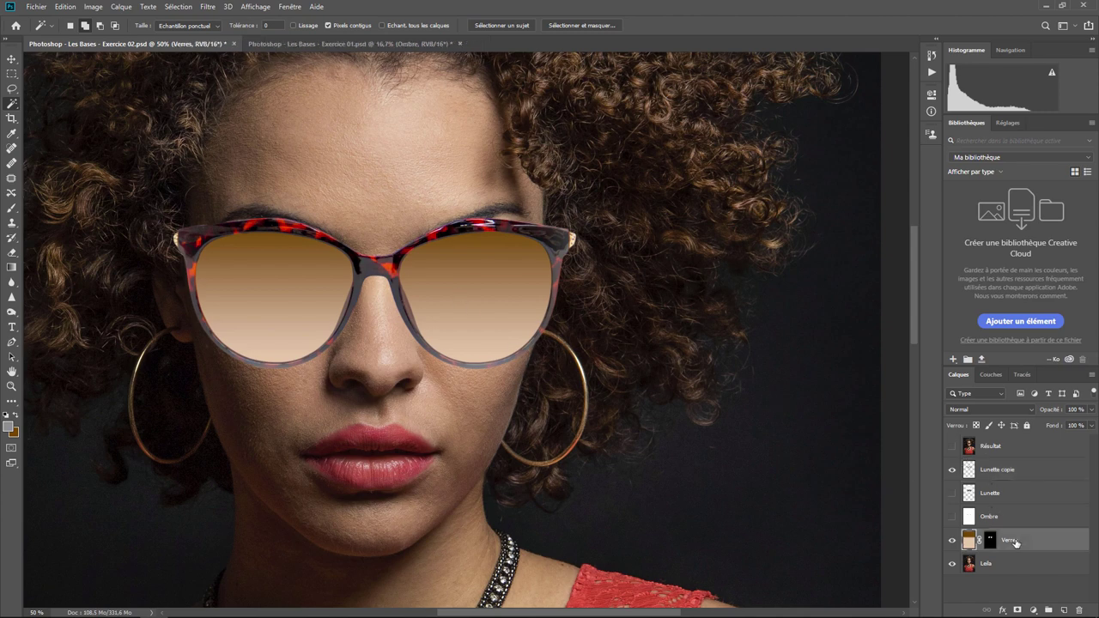
click(961, 410)
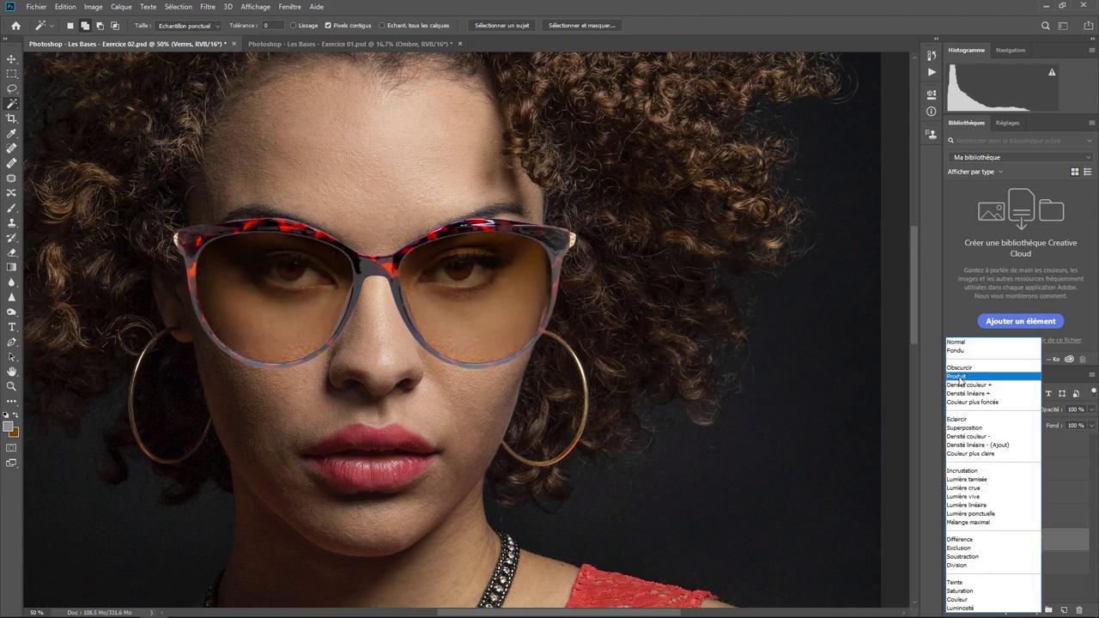
click(959, 376)
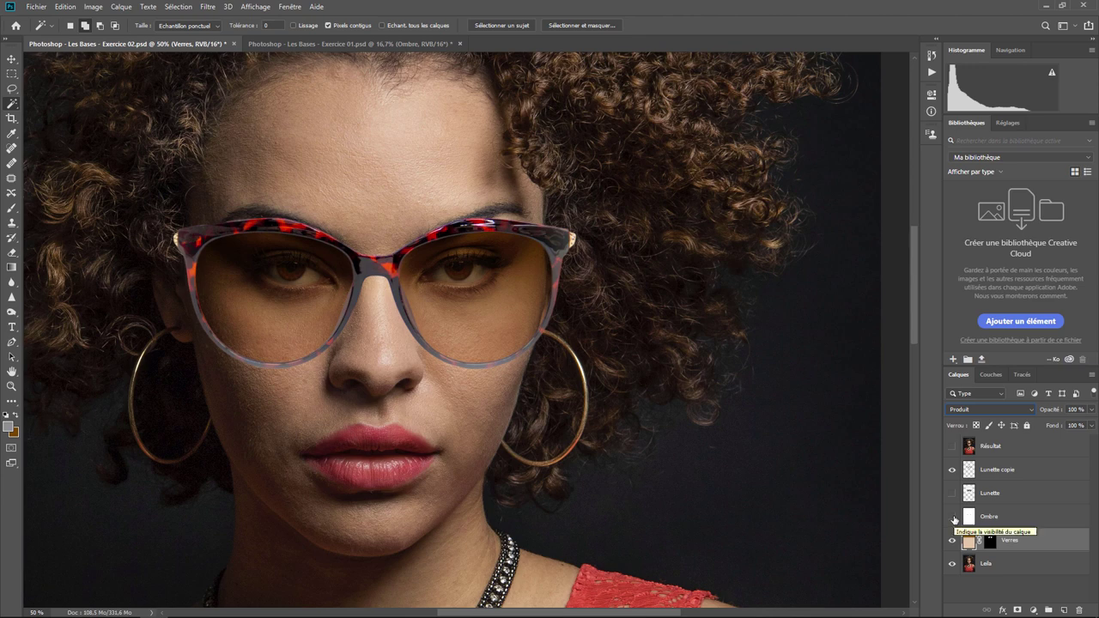
click(952, 517)
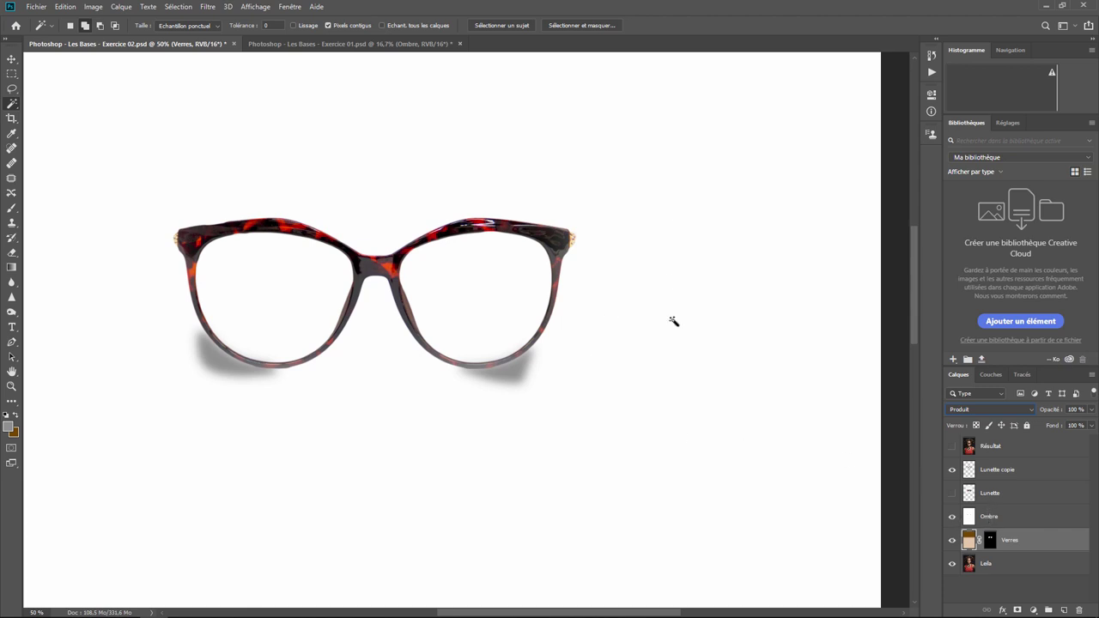
Step: Hide Lunette copie, Verres and Leila to view the Ombre shadow alone
click(952, 470)
click(953, 540)
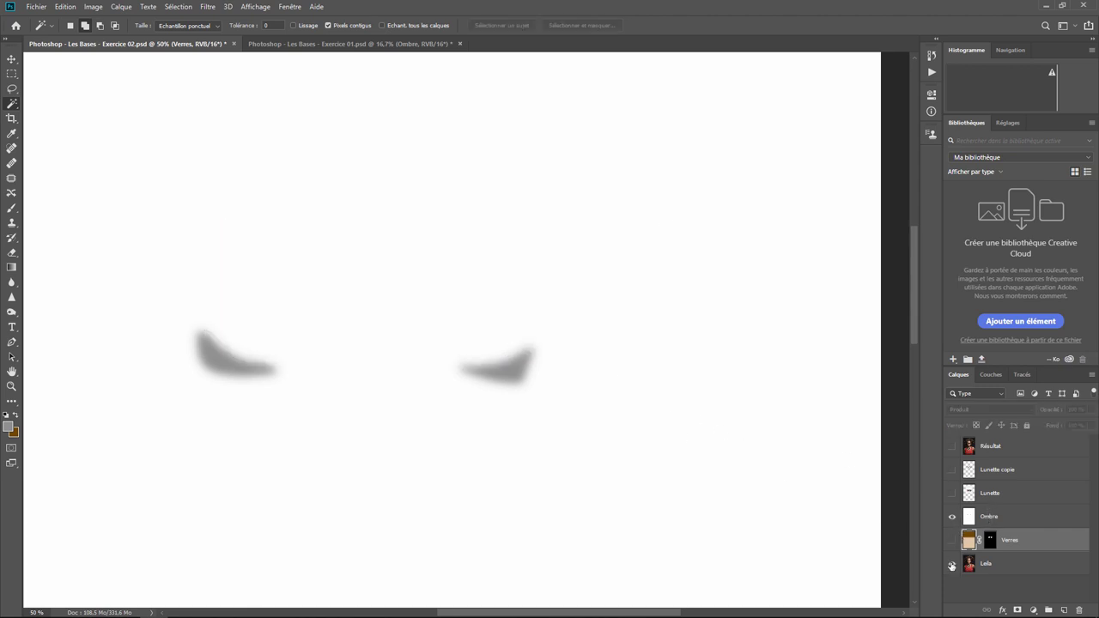
click(952, 563)
Step: Restore Lunette copie, Verres and Leila, then select Ombre for a new blend mode
click(952, 470)
click(952, 540)
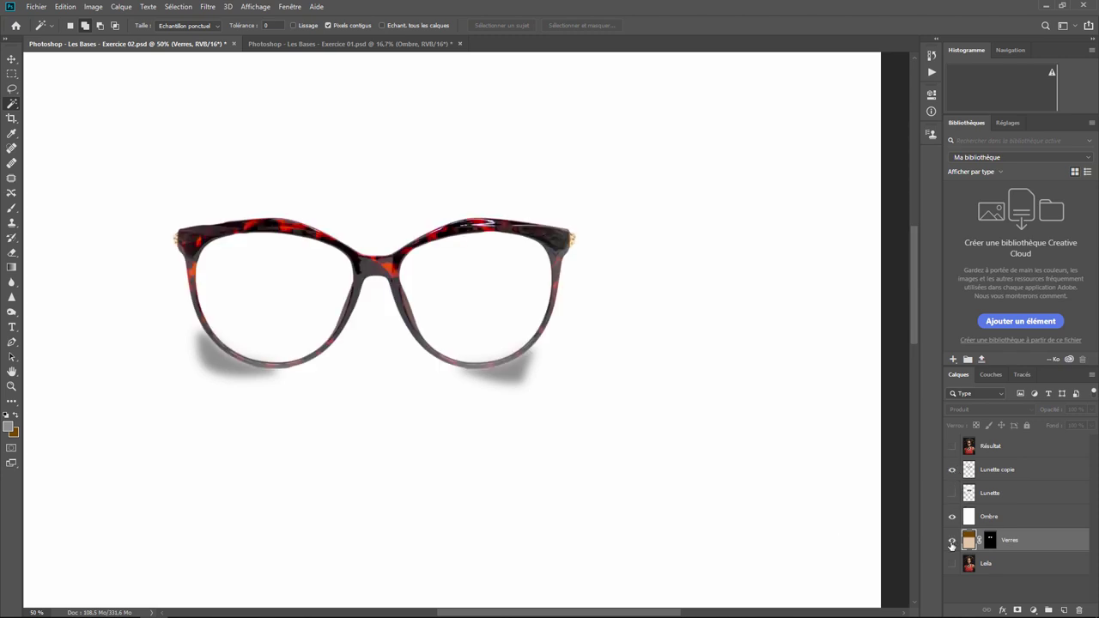
click(952, 566)
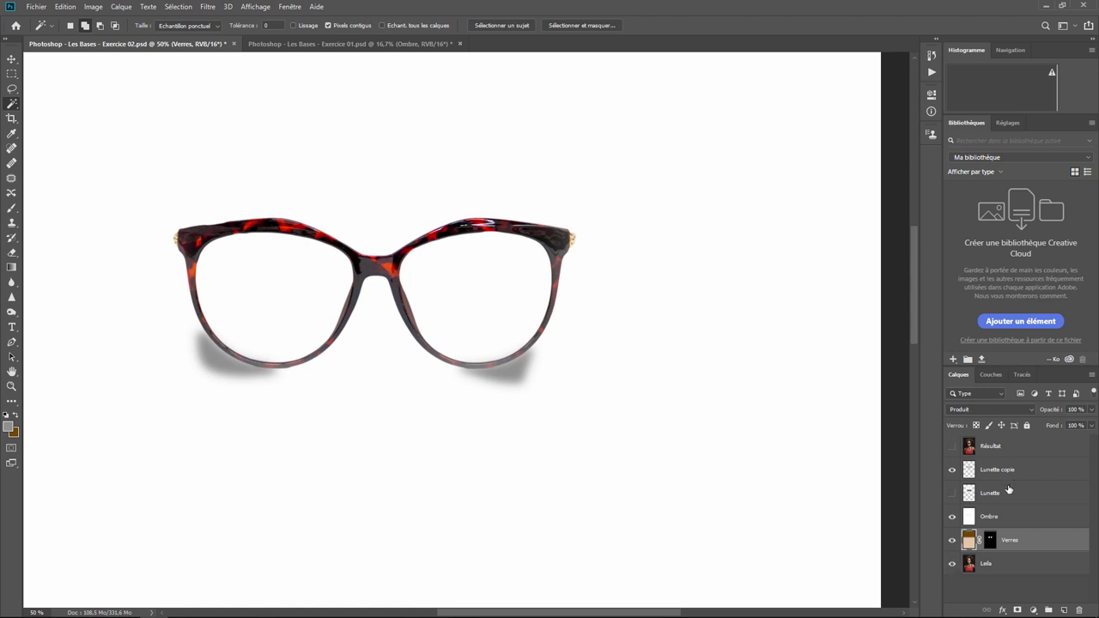
click(994, 522)
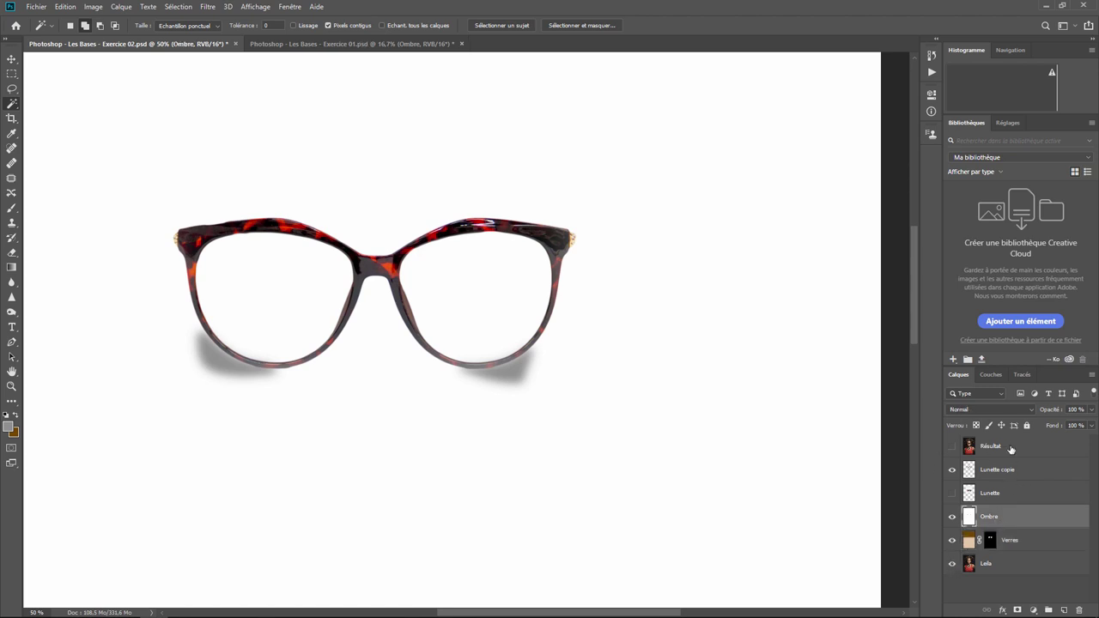
click(978, 411)
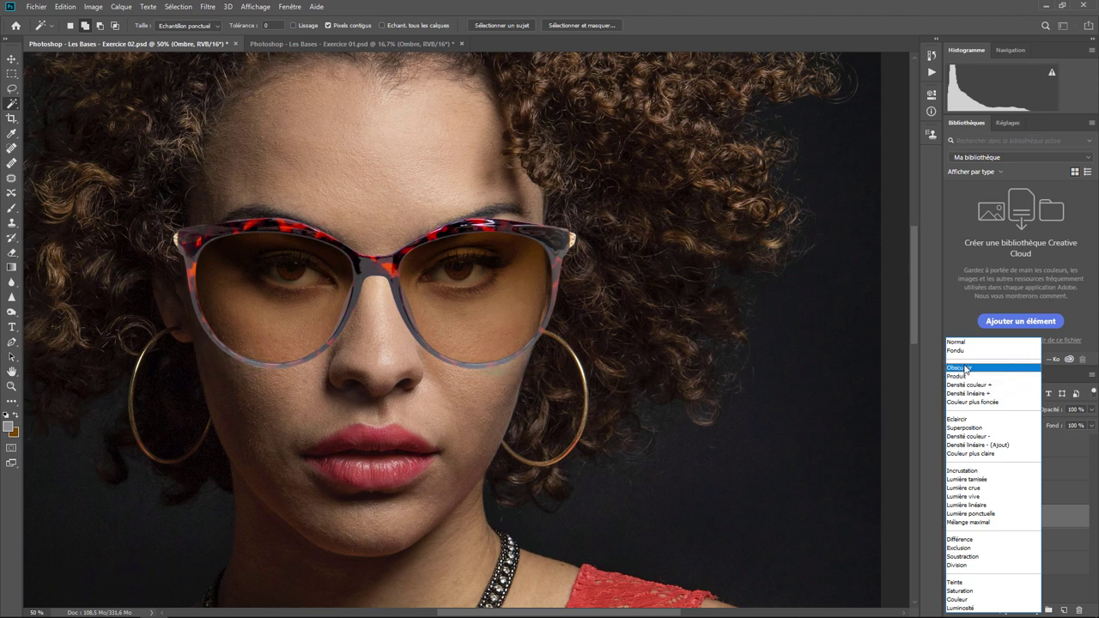
Step: Give the Ombre layer Produit blending at 53% opacity and fit the portrait on screen
click(962, 378)
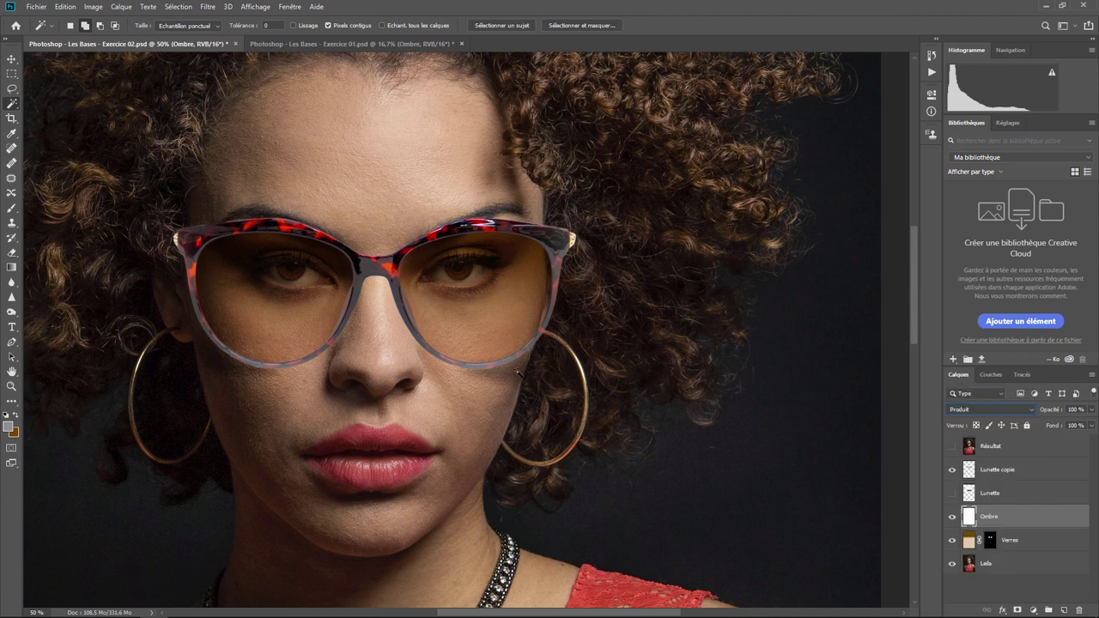
click(1091, 425)
drag(1091, 425, 1070, 432)
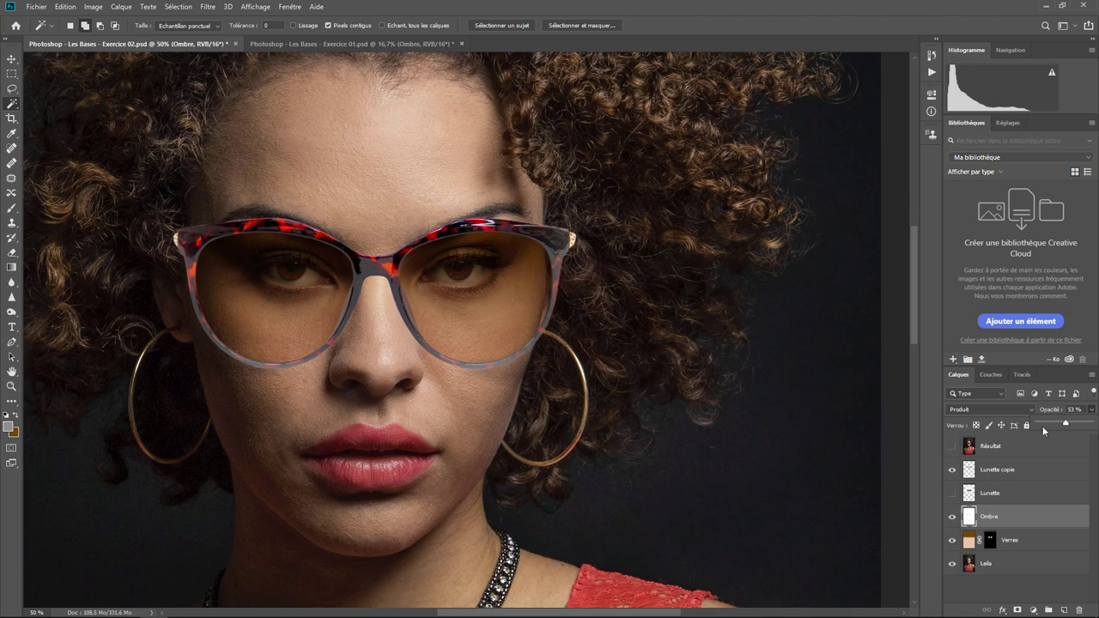
key(ctrl+0)
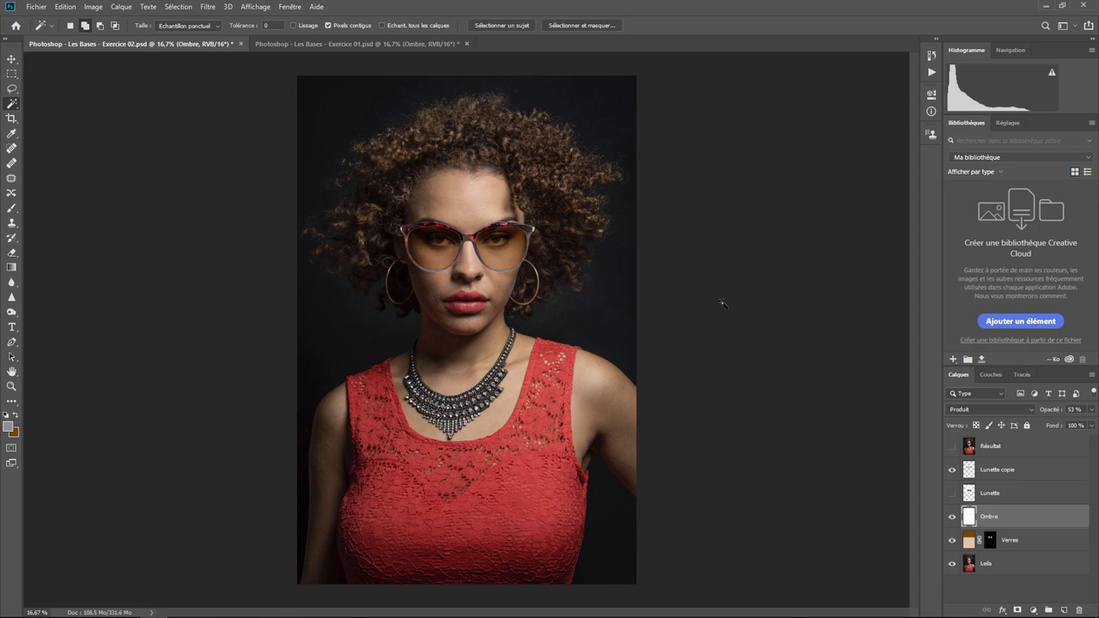
key(ctrl+plus)
key(ctrl+plus)
key(ctrl+plus)
key(ctrl+plus)
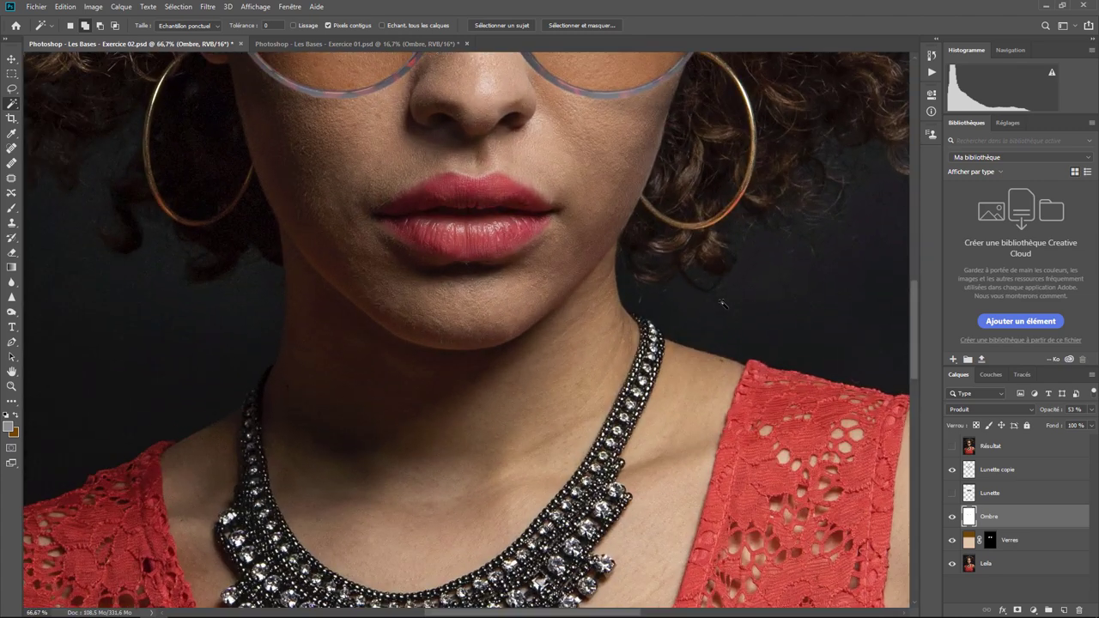
drag(387, 136, 392, 392)
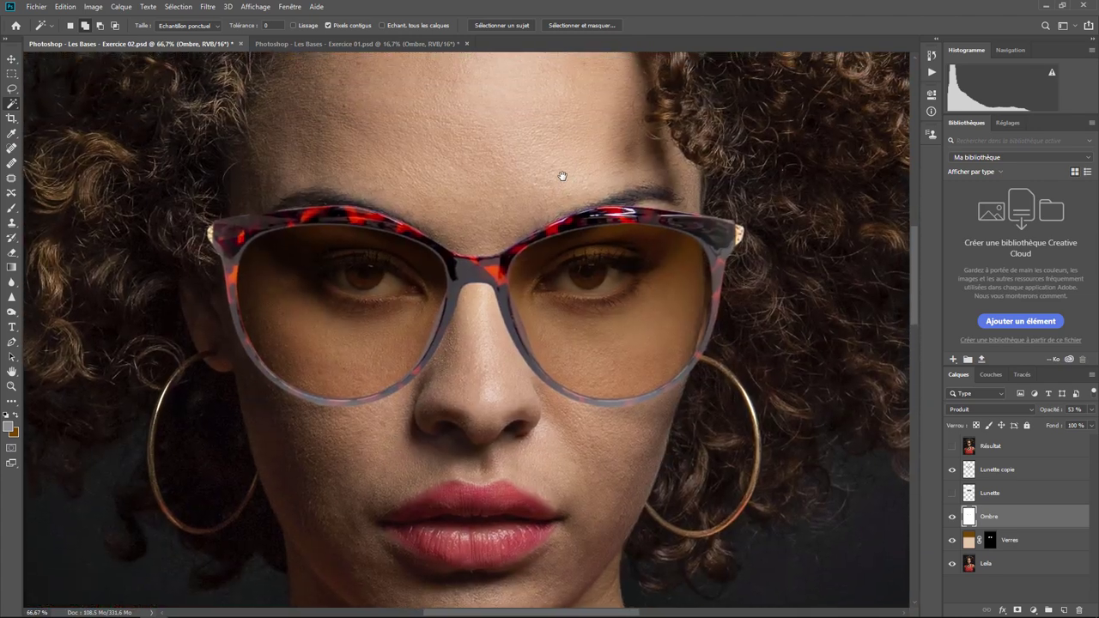
key(ctrl+plus)
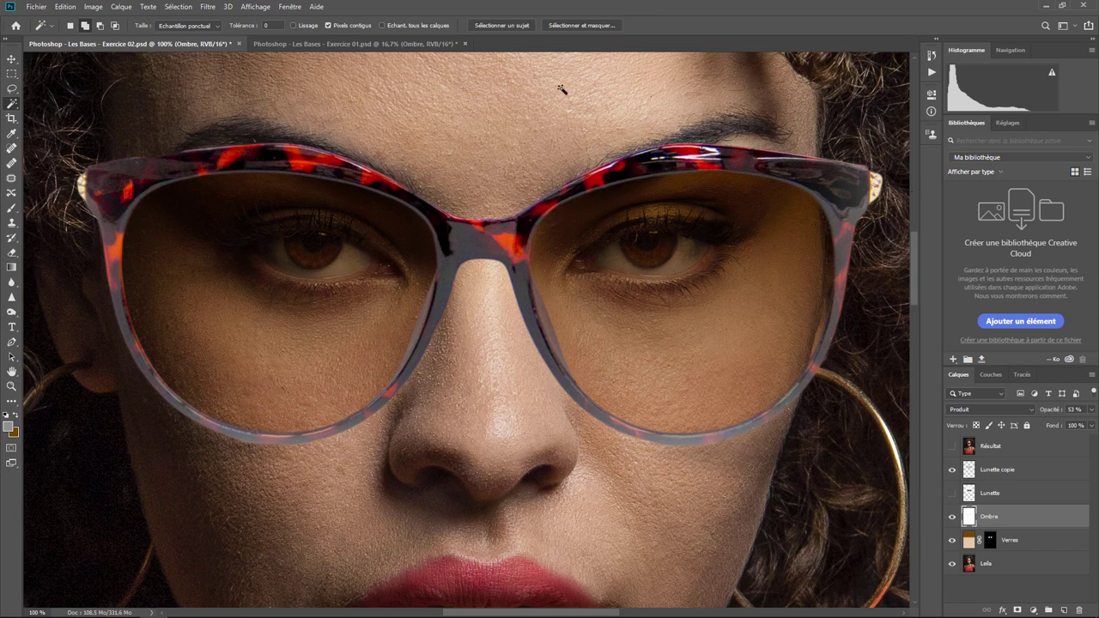
key(ctrl+minus)
key(ctrl+minus)
key(ctrl+minus)
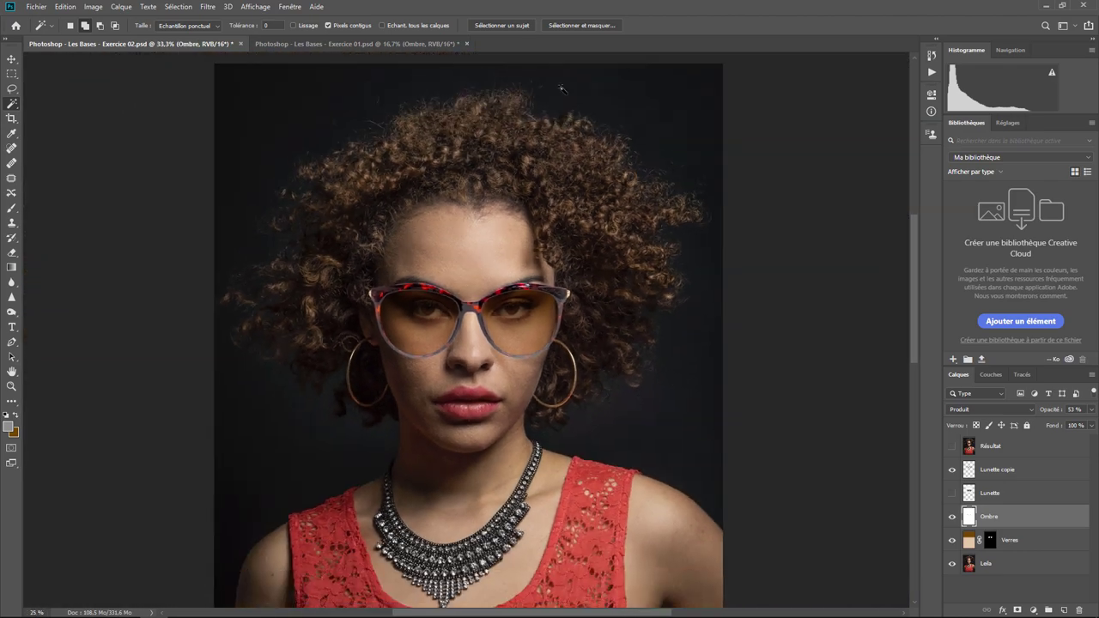
key(ctrl+minus)
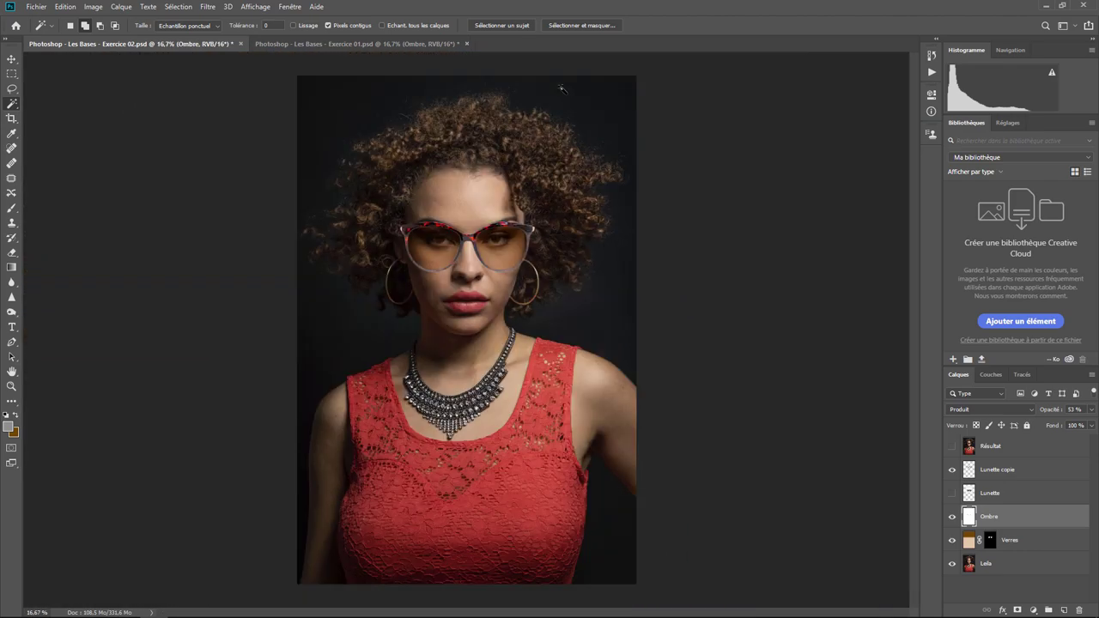